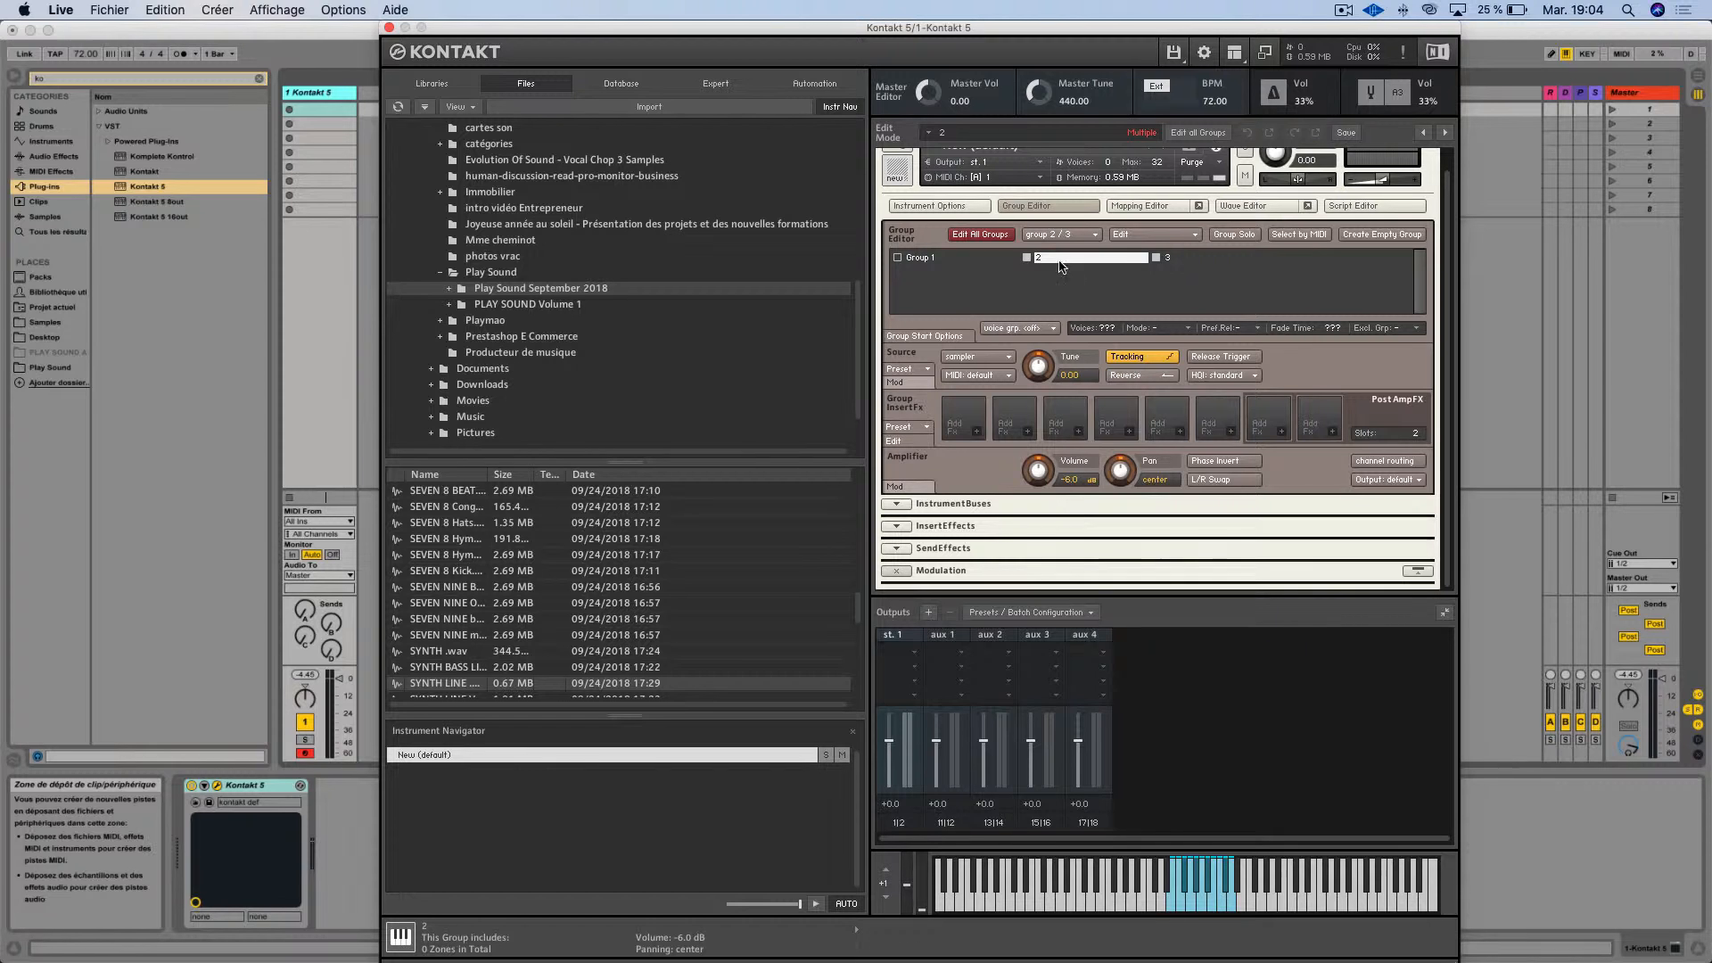
Add a new empty group to the instrument's group list
left_click(1170, 258)
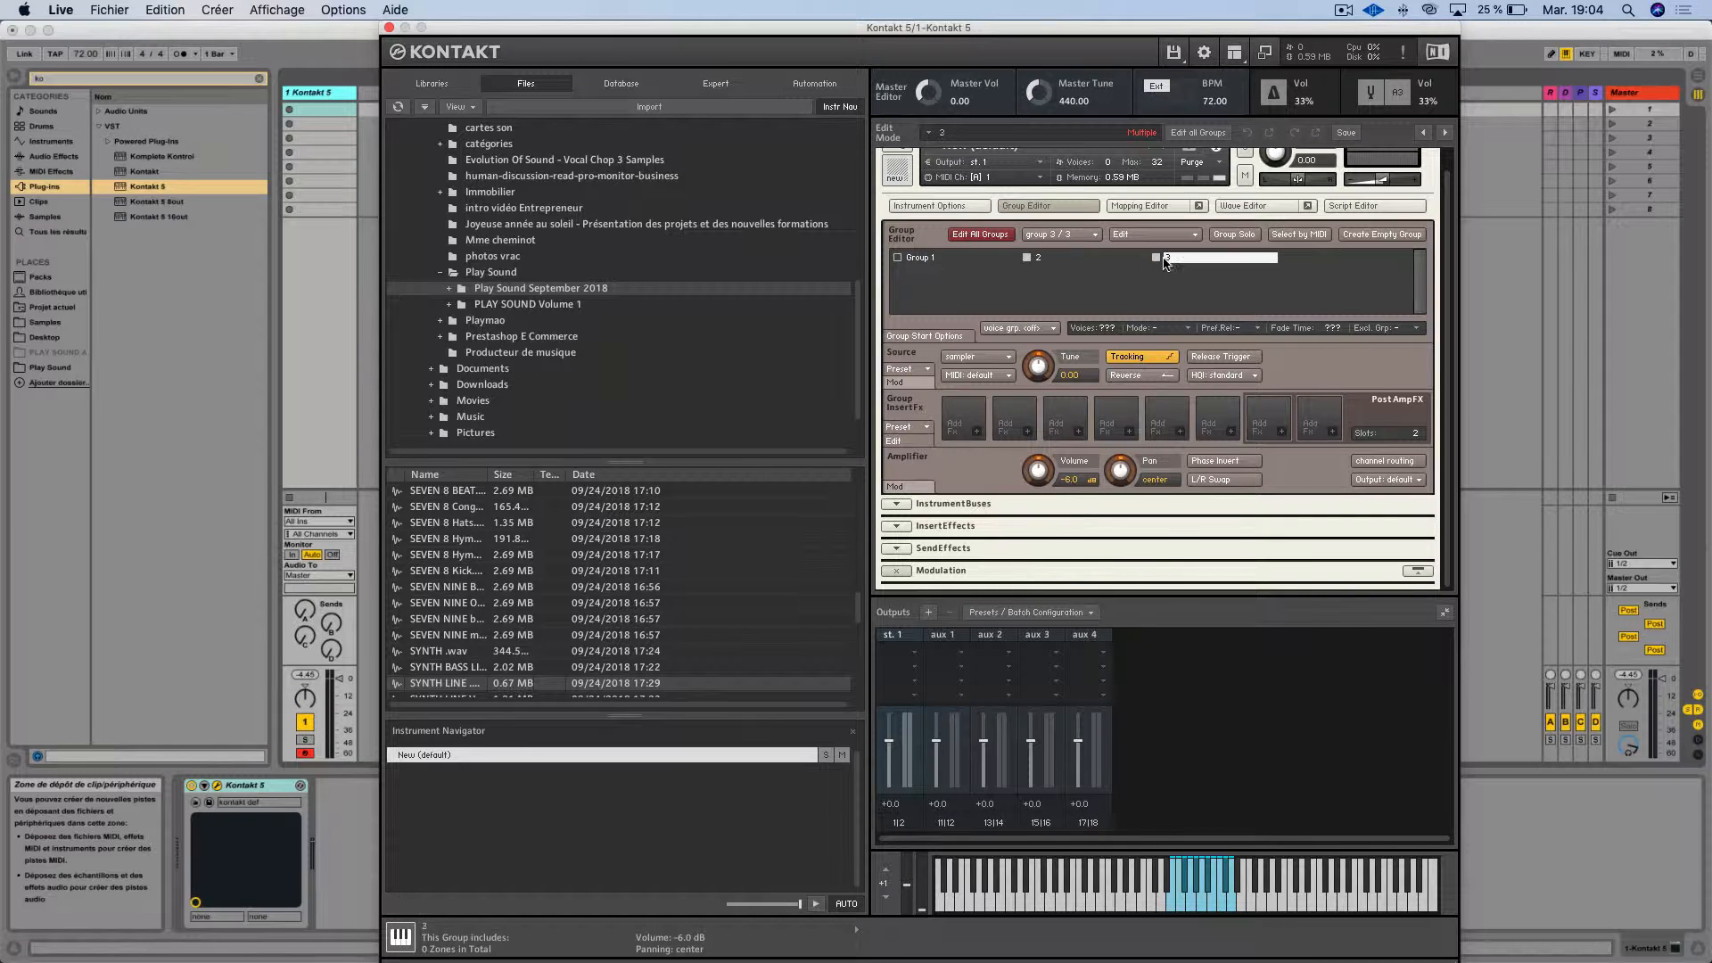
left_click(1038, 260)
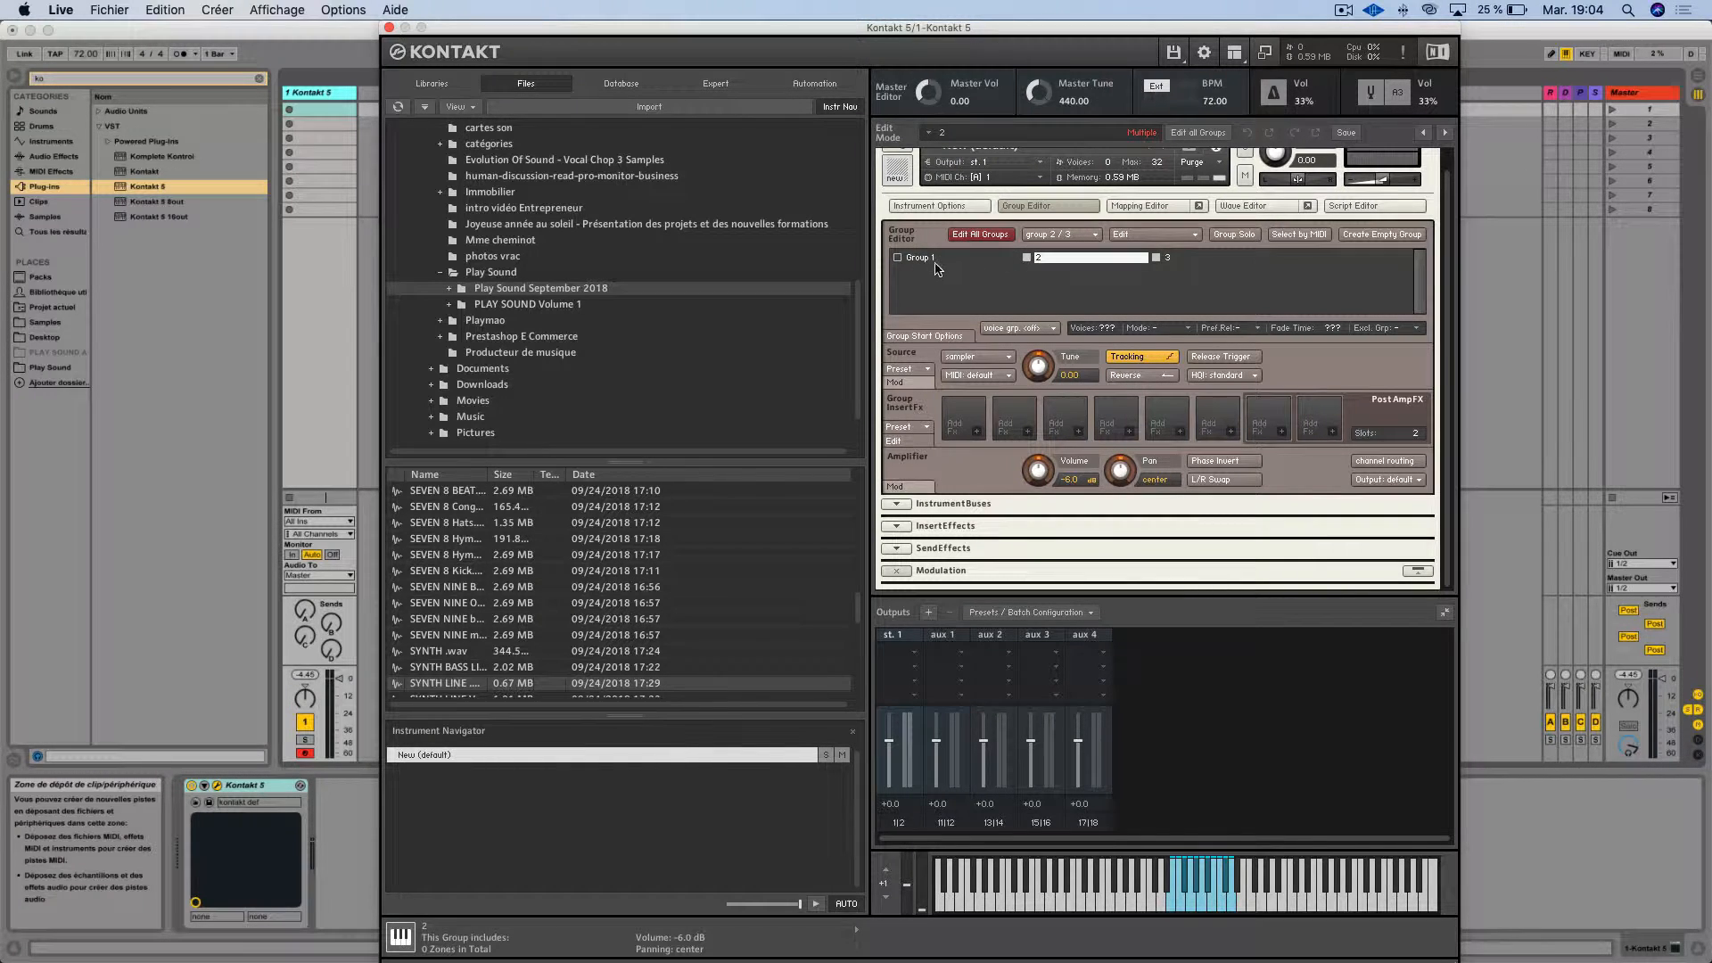
left_click(1382, 234)
Select Group 1 and limit group editing to Group 1 and group 2, excluding group 3 and the empty group
left_click(1173, 259)
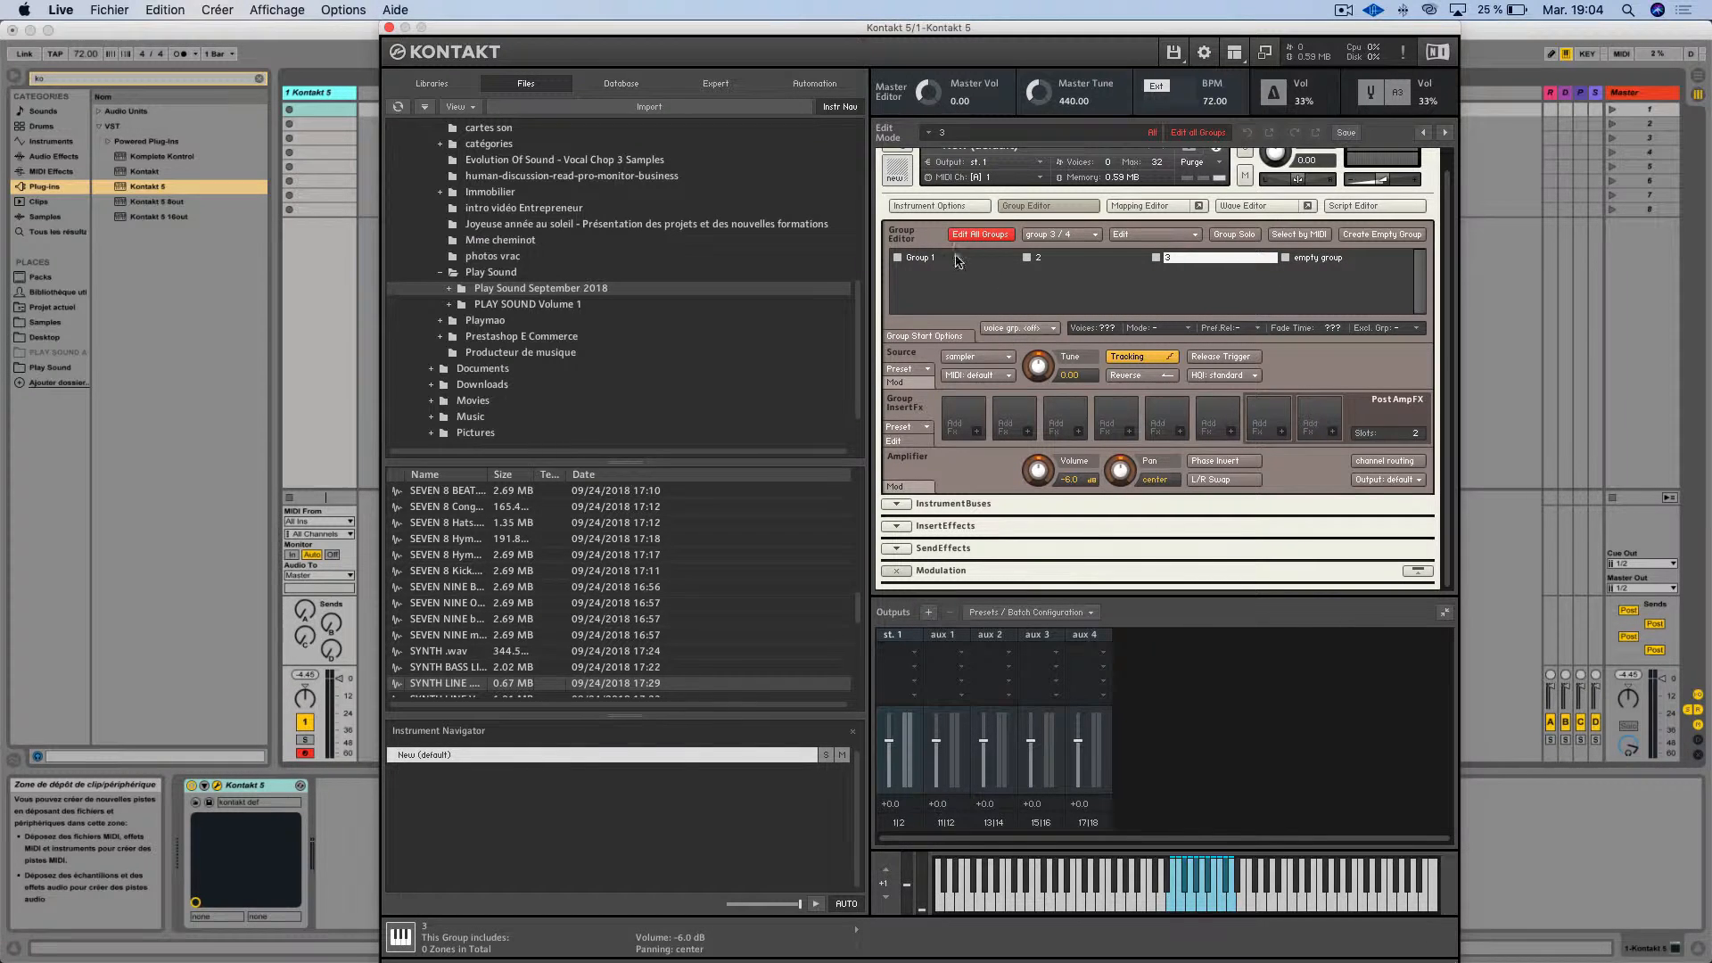
left_click(997, 266)
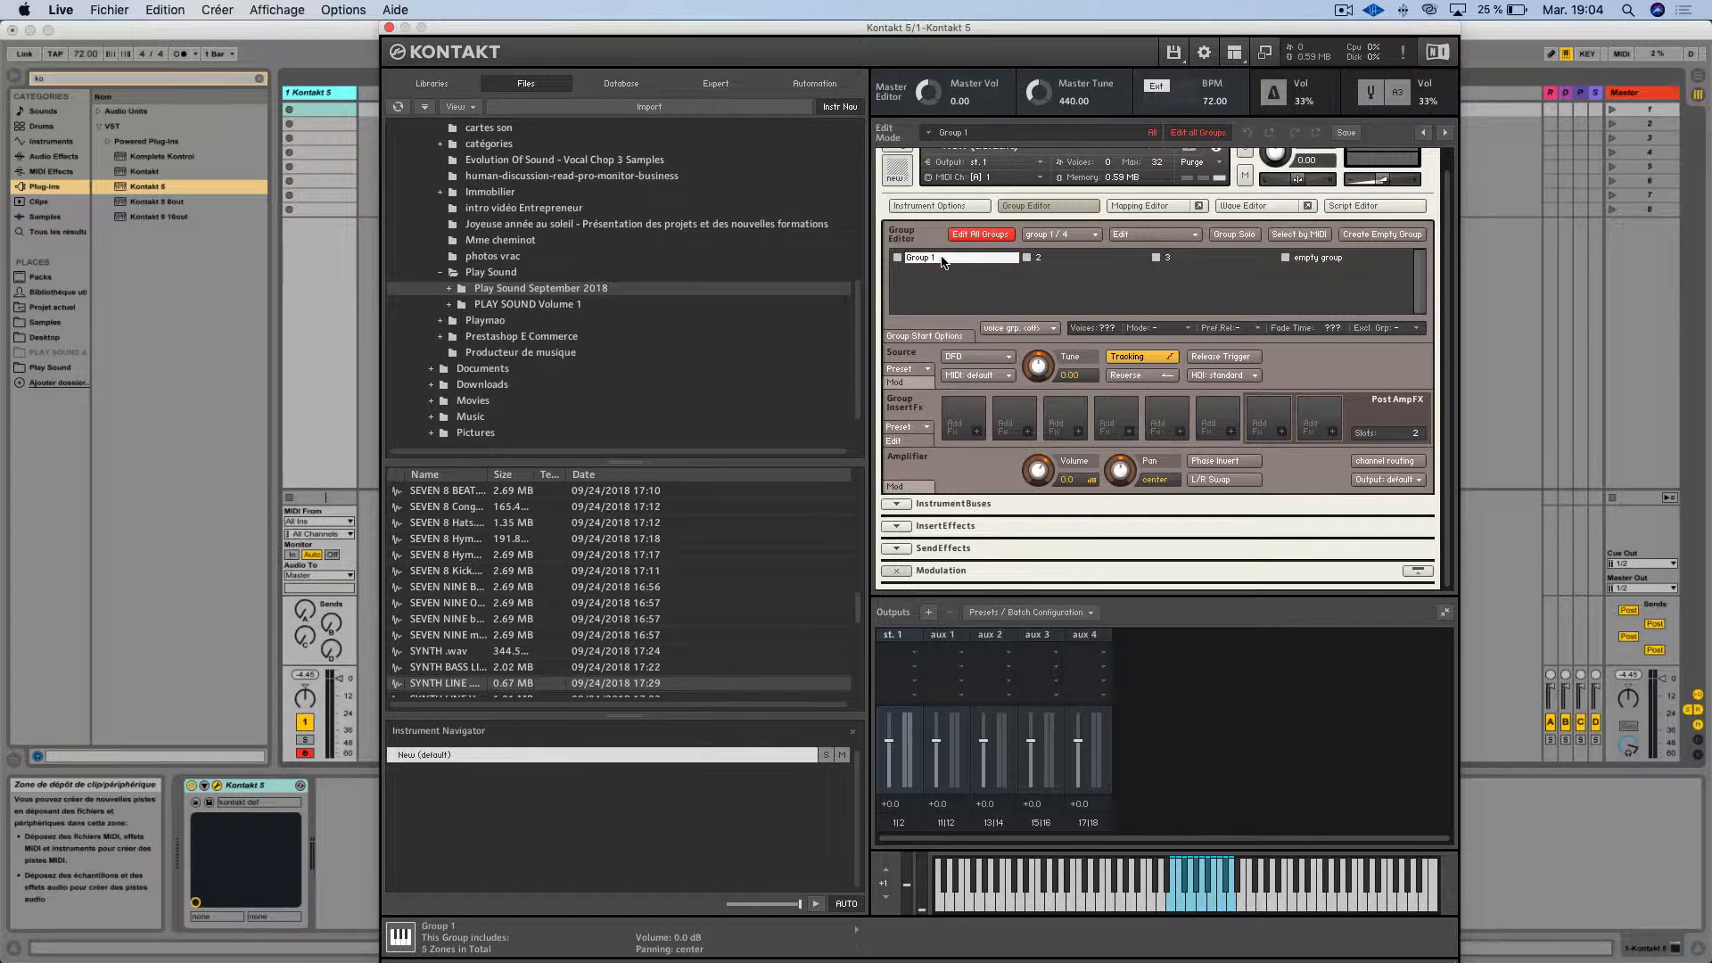
left_click(1157, 257)
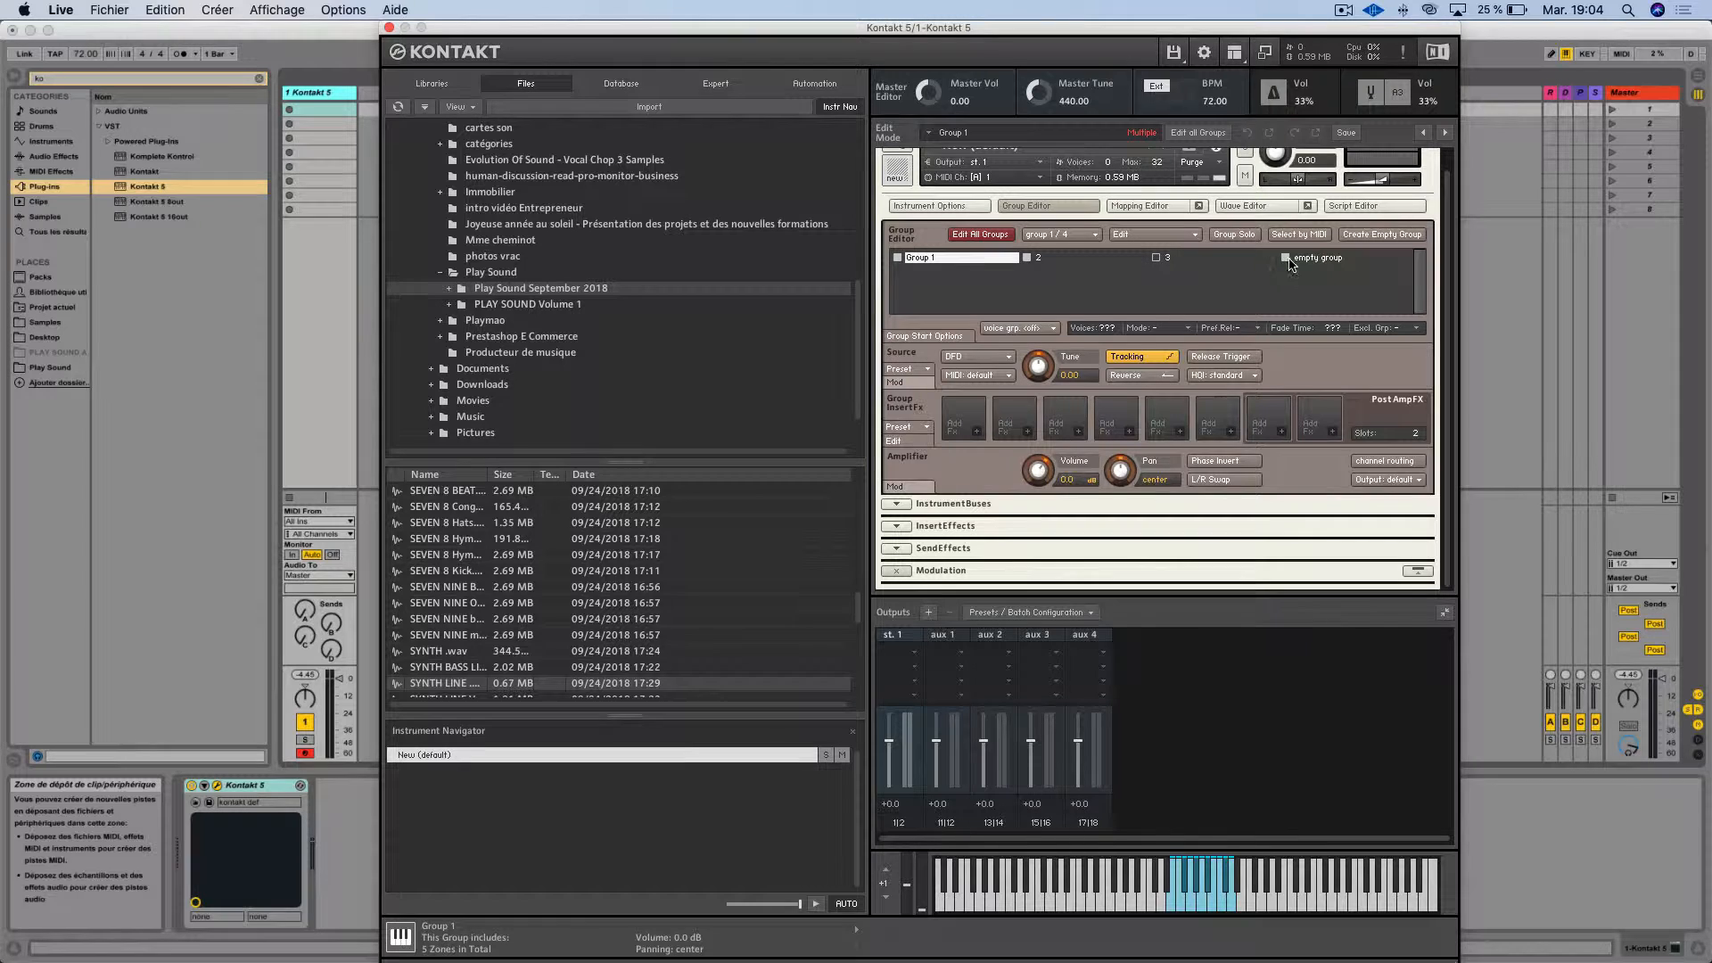
left_click(1042, 261)
left_click(985, 267)
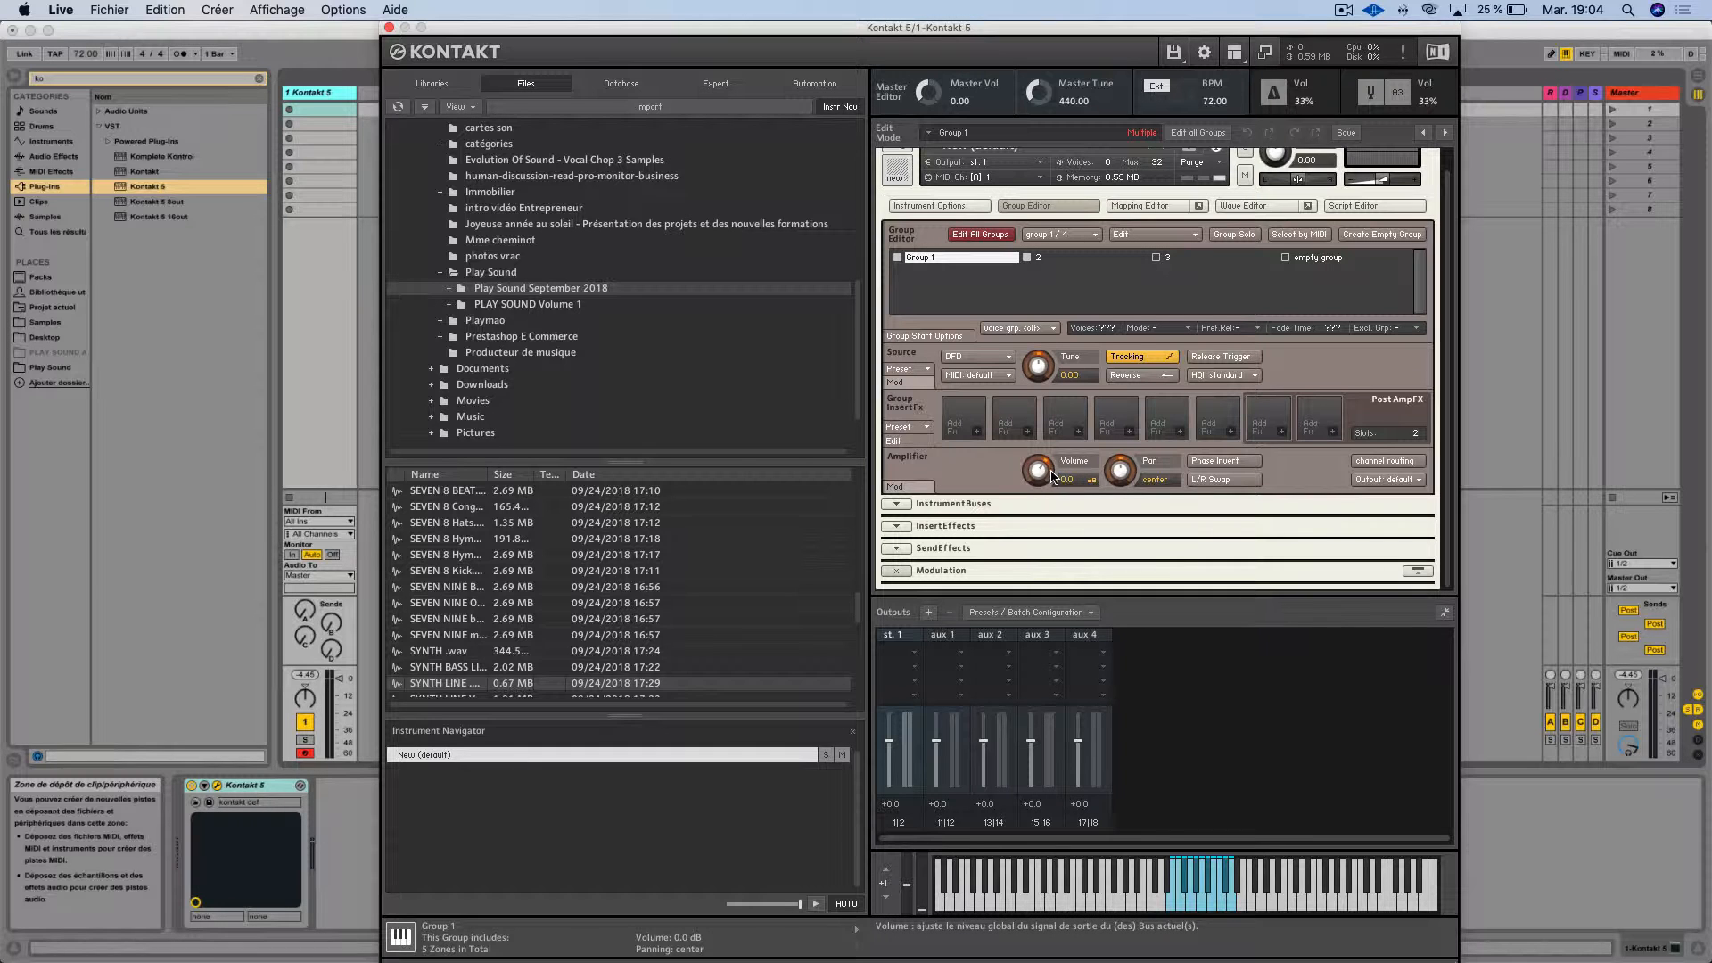
Lower the group amplifier's volume to about -4.8 dB and pan it to about 4 L
left_click_drag(1053, 467, 1112, 472)
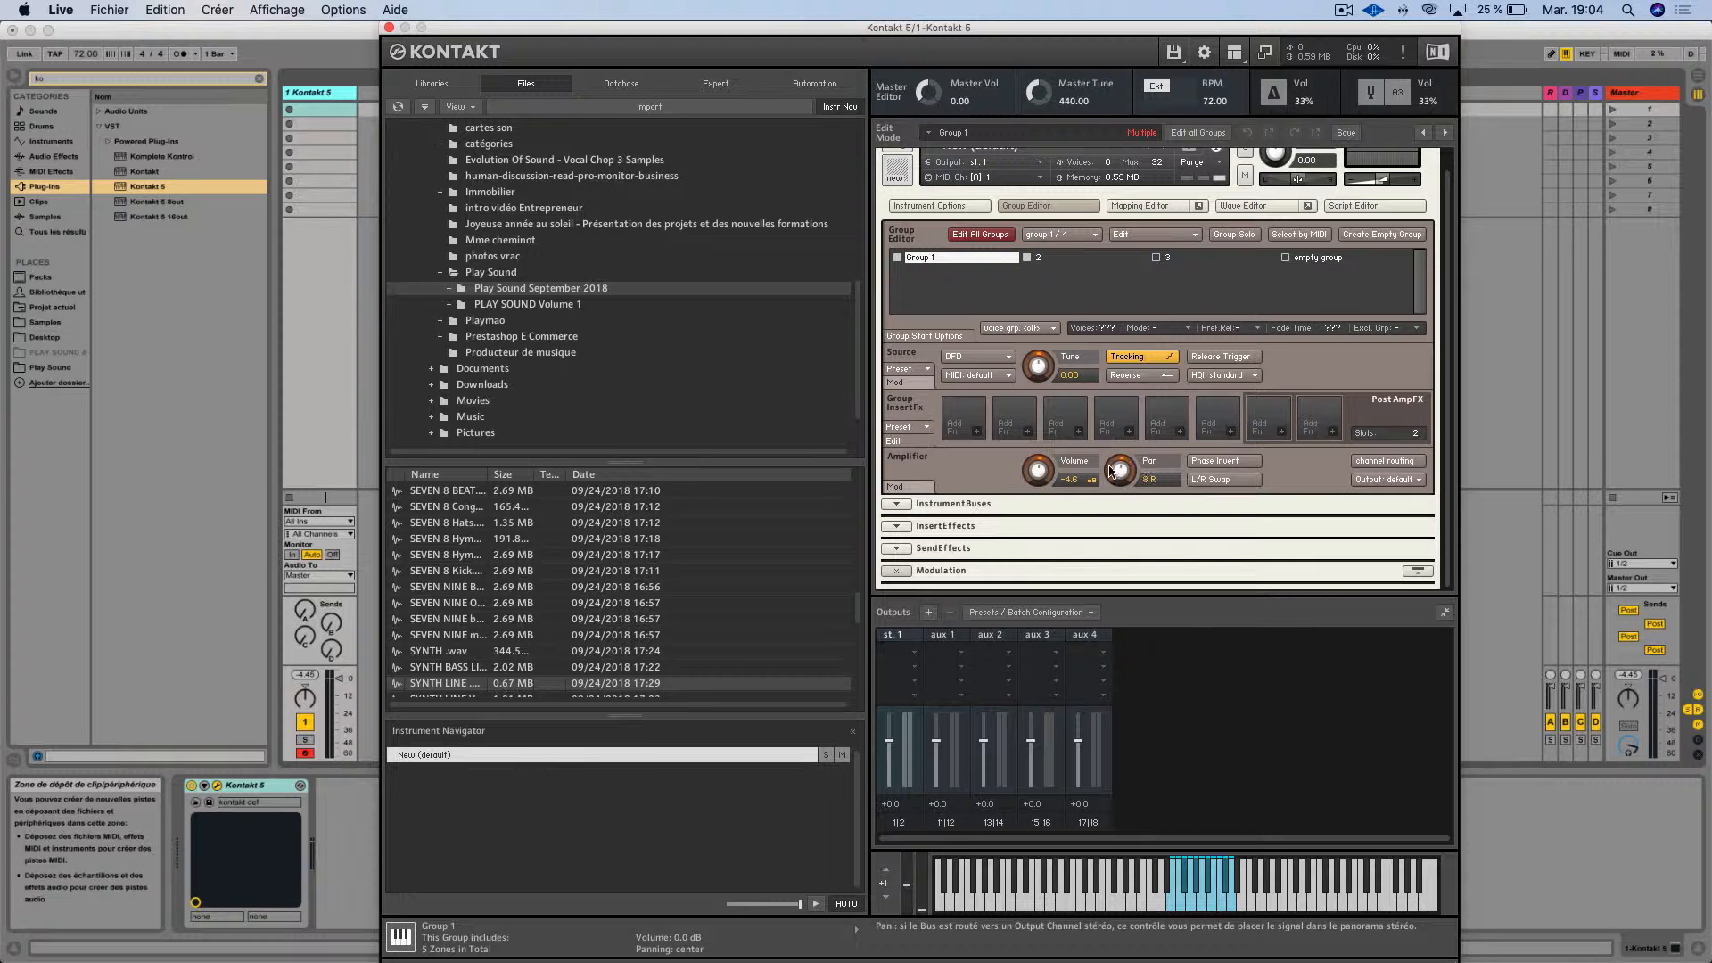
Try Phase Invert and L/R Swap on the group amplifier, switching each one back off
left_click(1197, 461)
left_click(1201, 463)
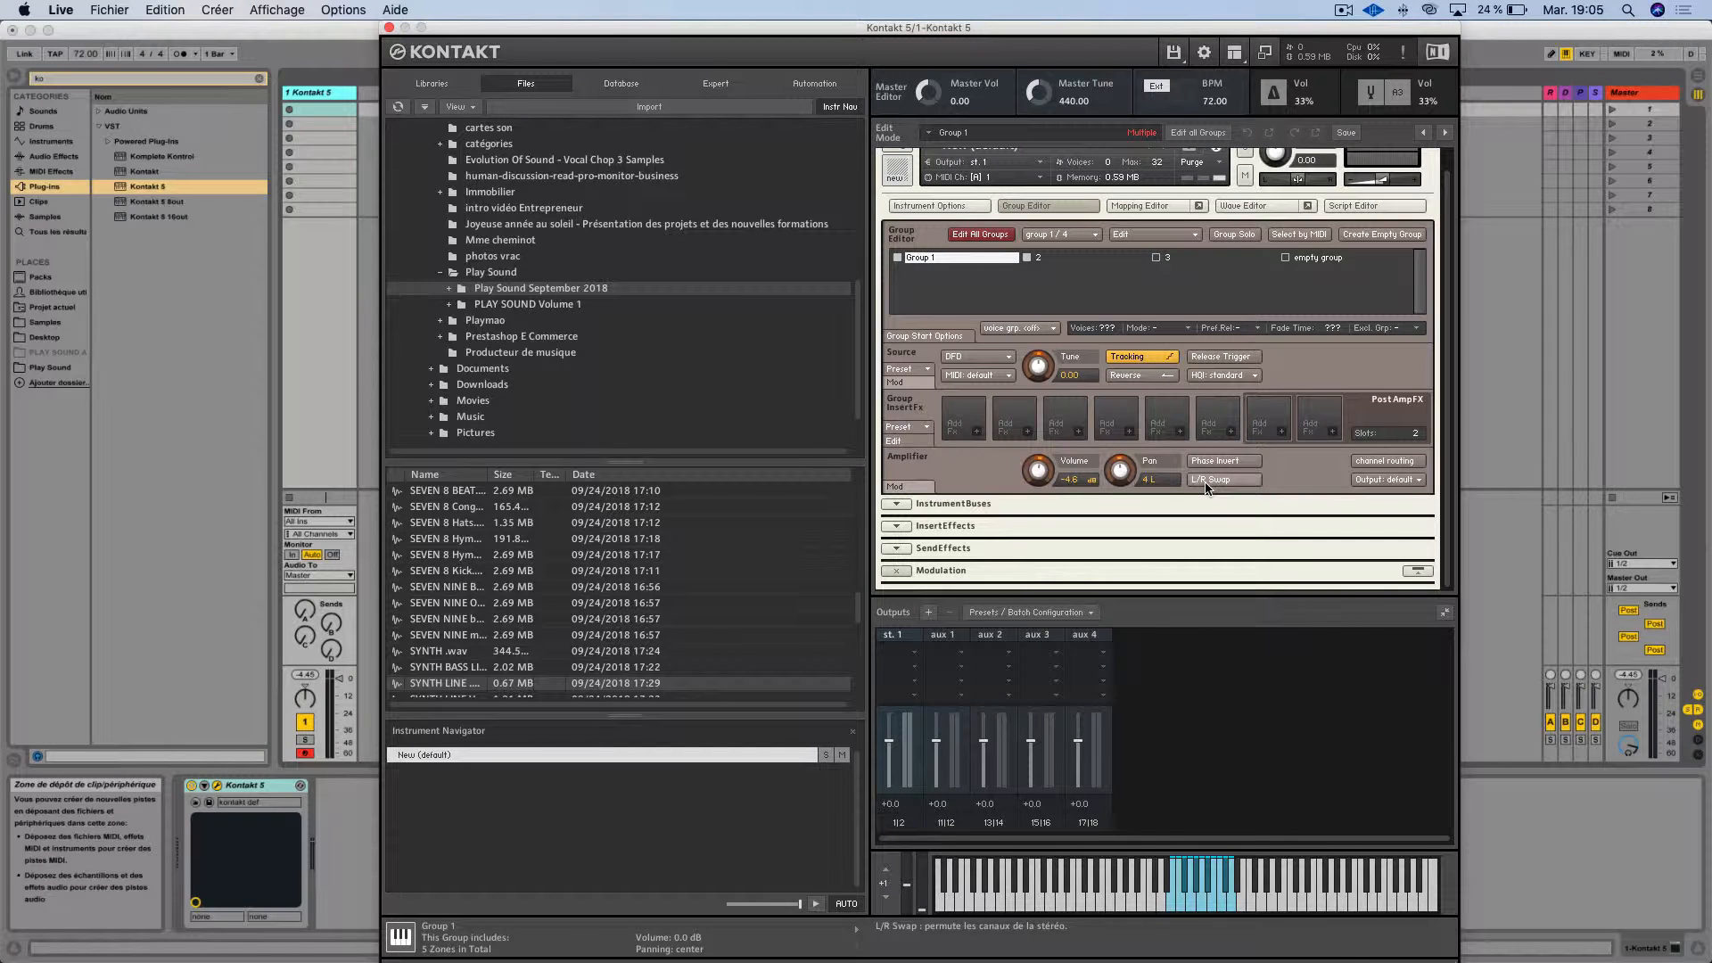
left_click(1207, 483)
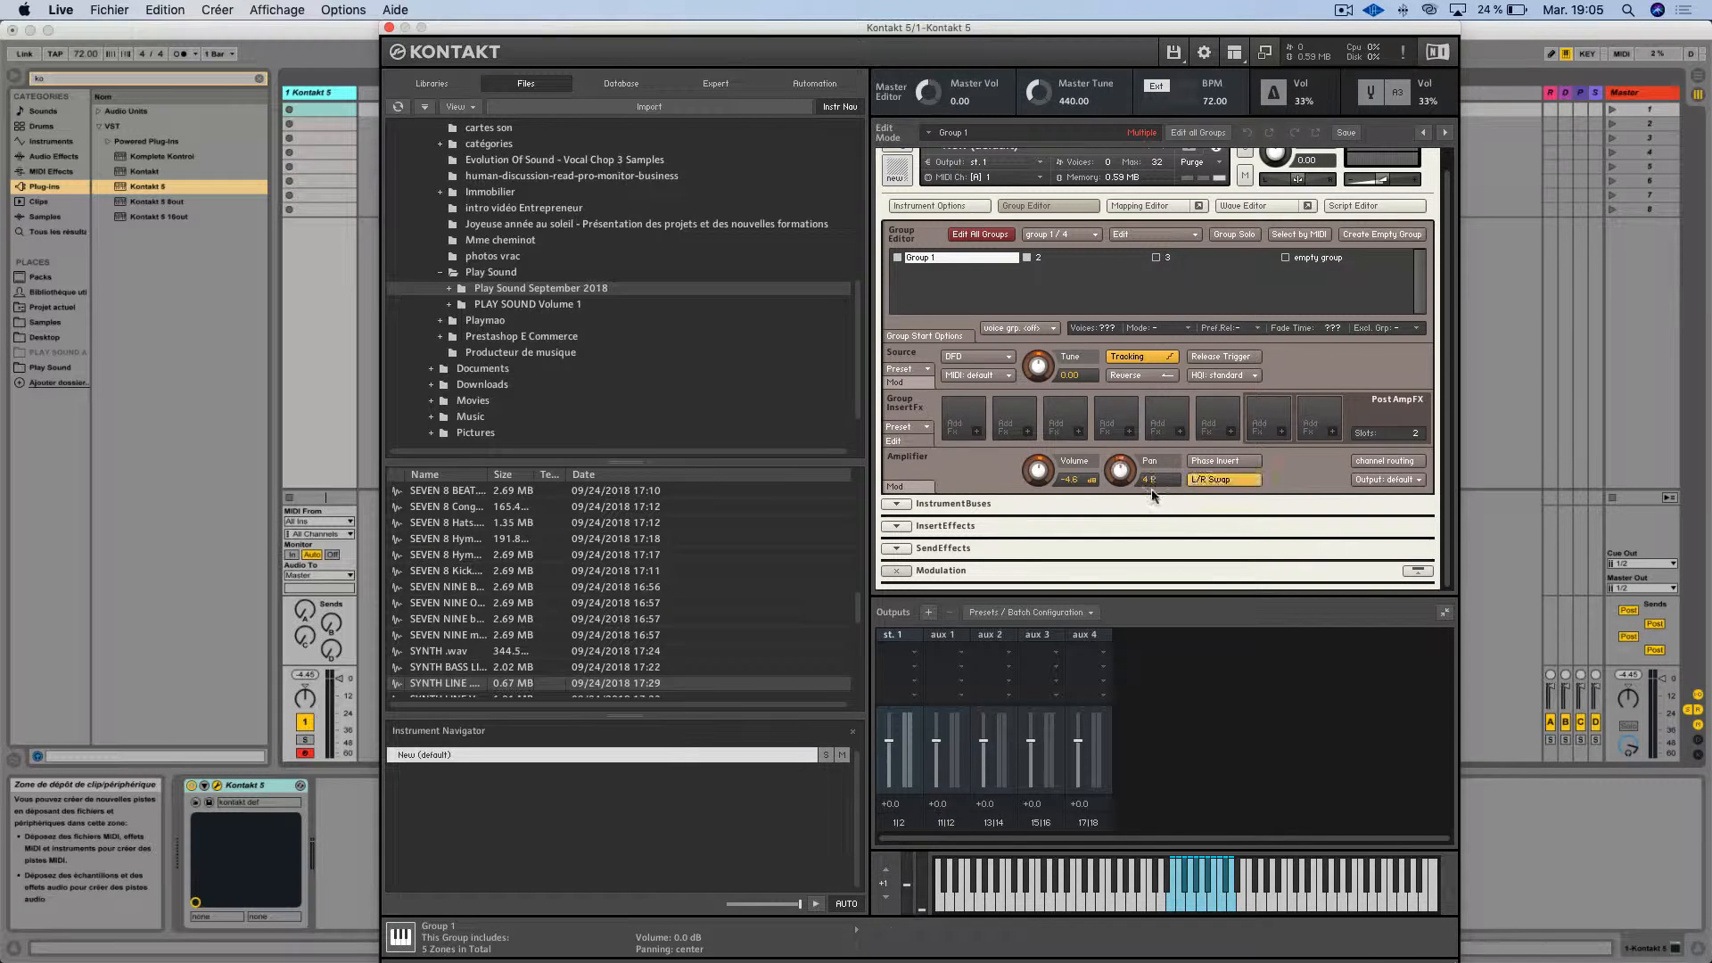
left_click(1218, 483)
Examine the group amplifier's available output destinations and display its channel routing matrix
left_click(1385, 482)
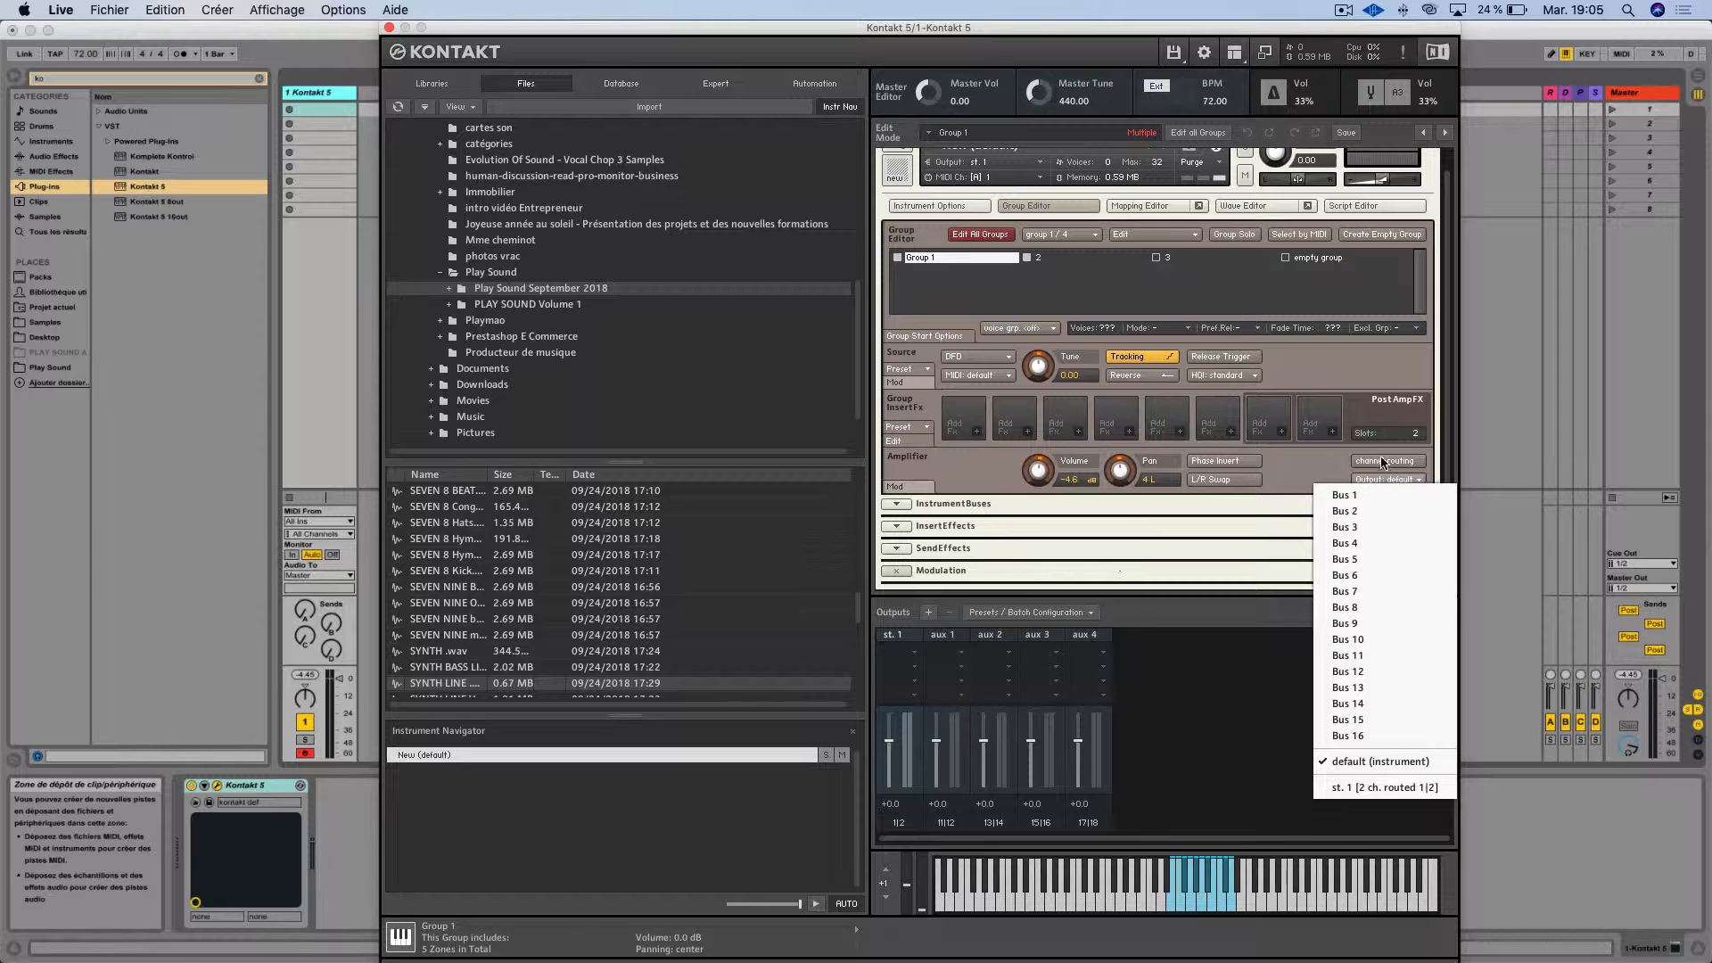
left_click(1398, 477)
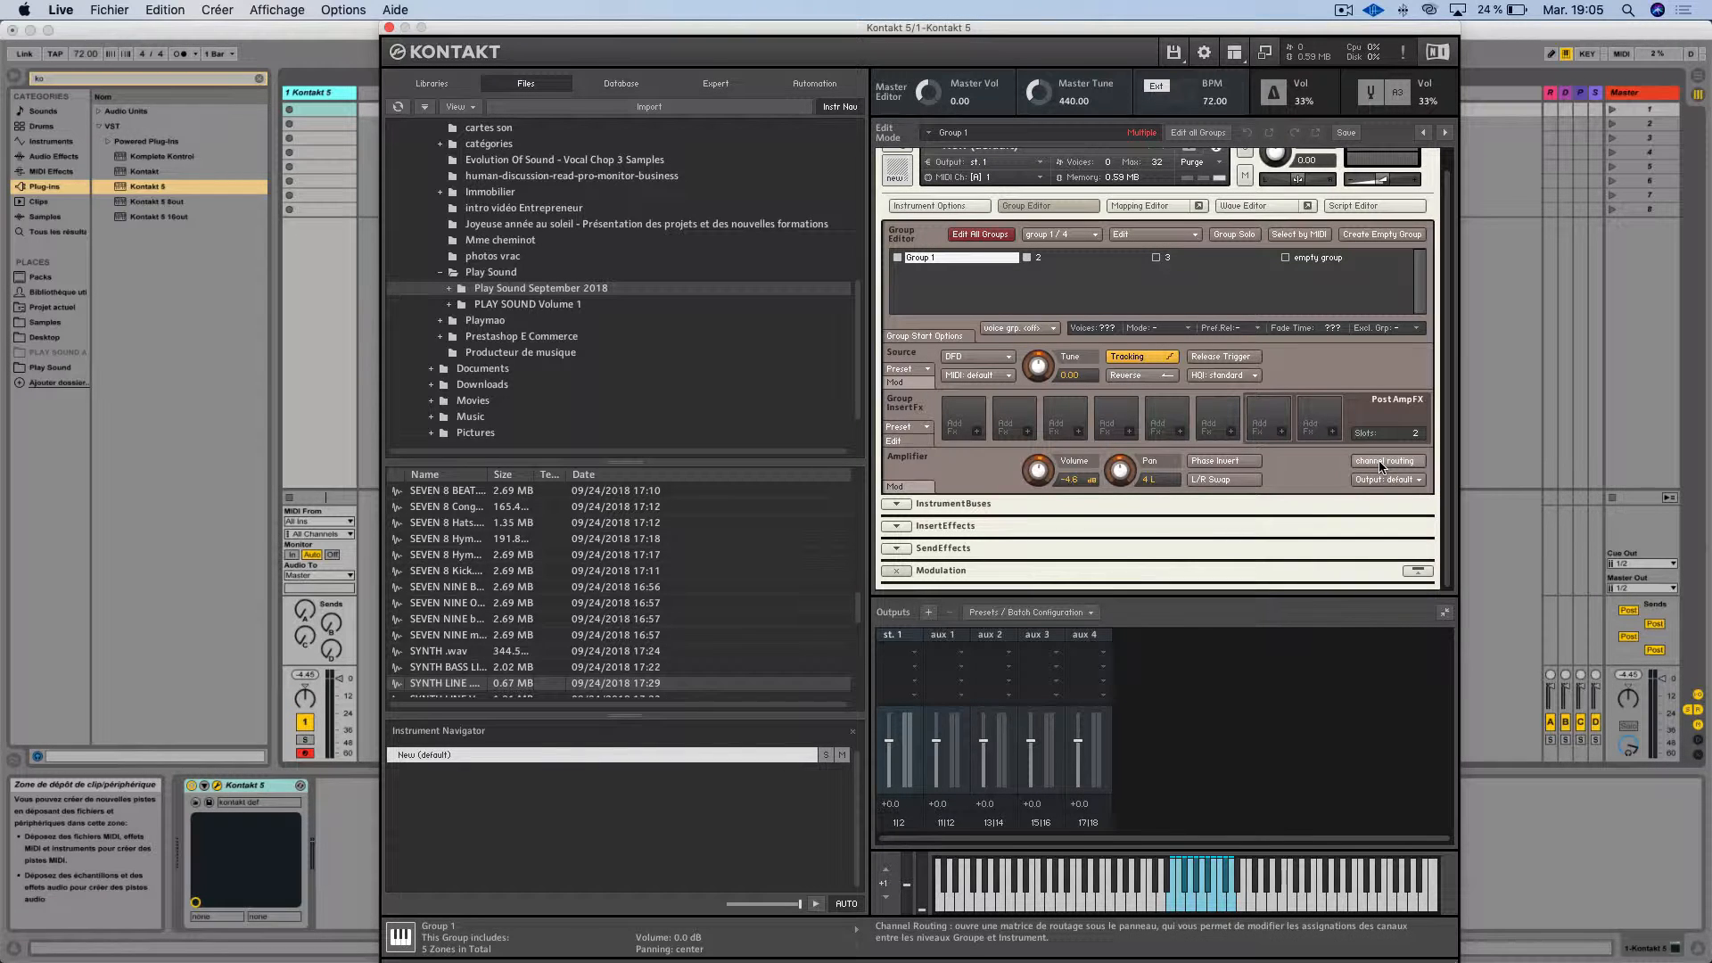
left_click(1381, 462)
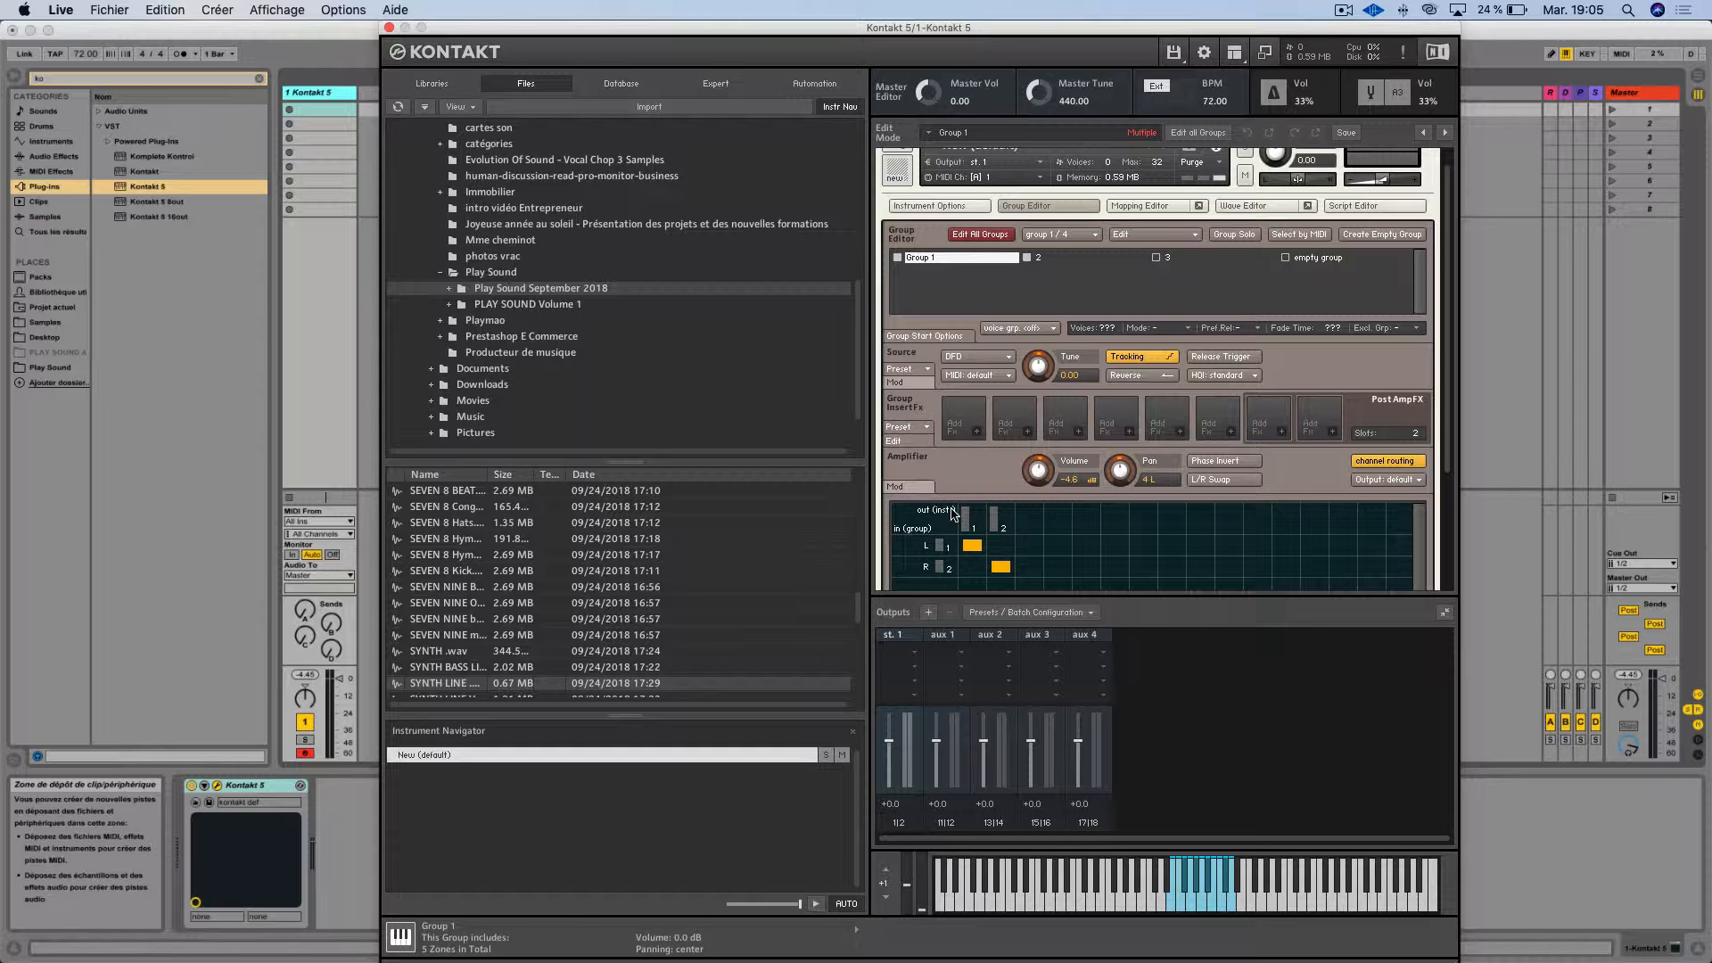
Reroute the group's right channel to instrument output 1, and restore its connection to output 2
left_click(1001, 567)
left_click(972, 567)
scroll(972, 585, "down", 2)
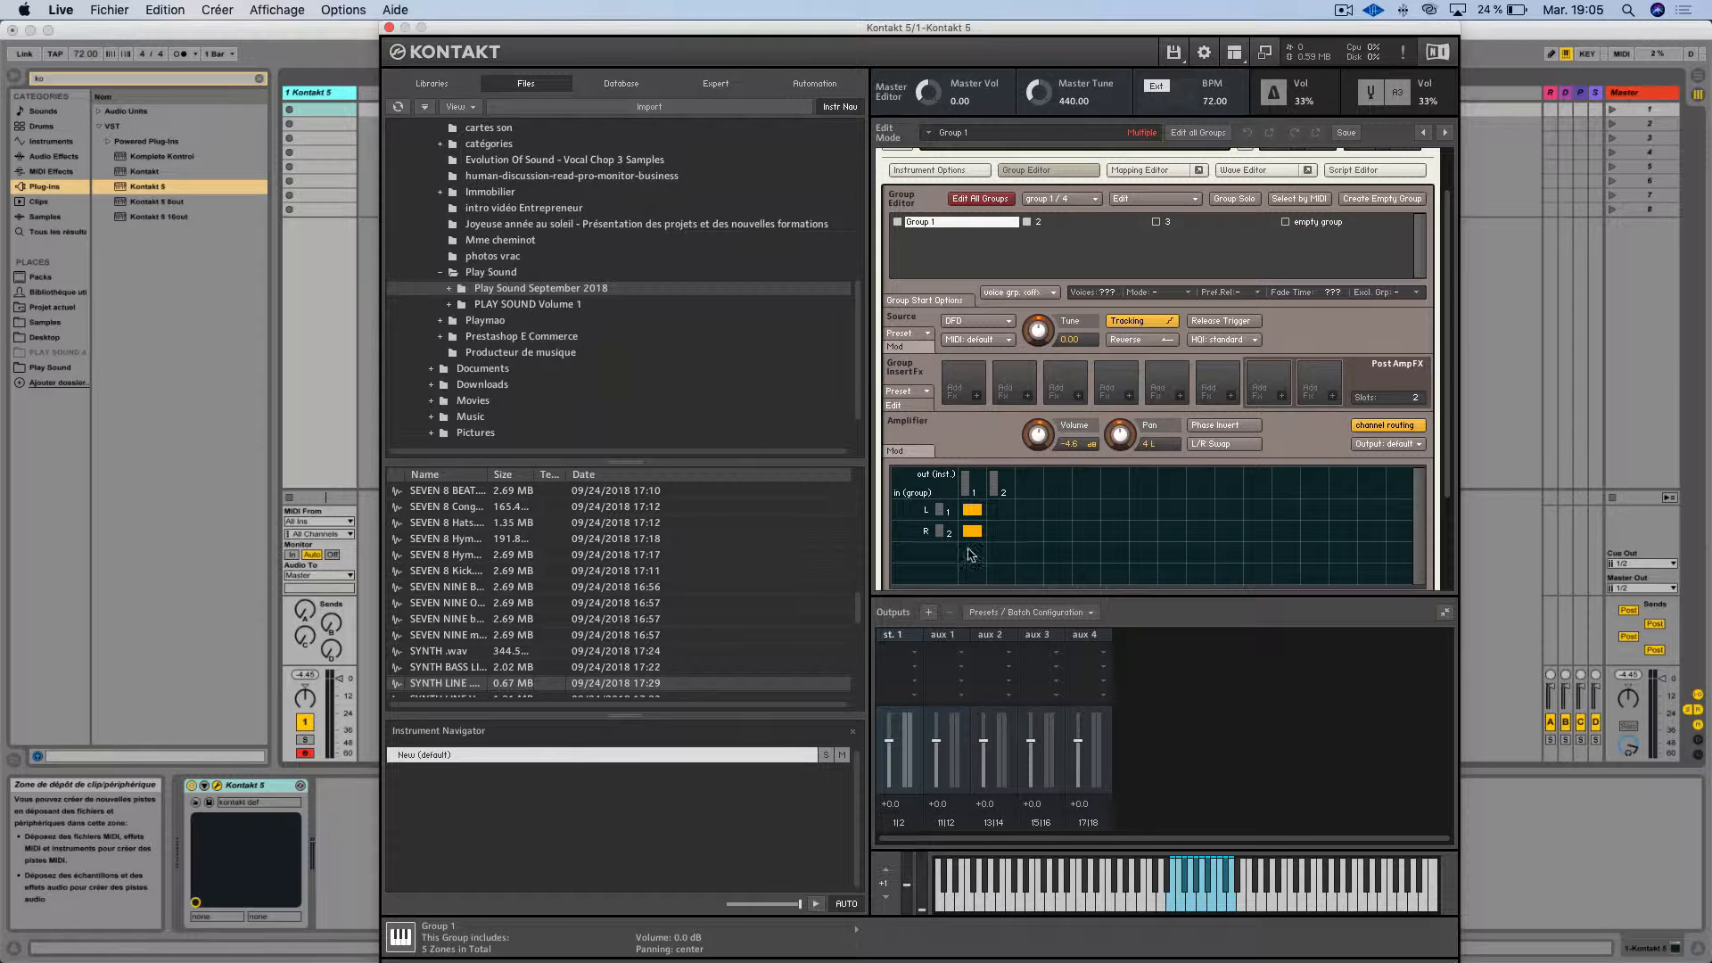
left_click(1000, 531)
left_click(972, 532)
Cycle the gain levels of the right channel's connection to output 2 and hide the channel routing matrix
scroll(1002, 571, "down", 1)
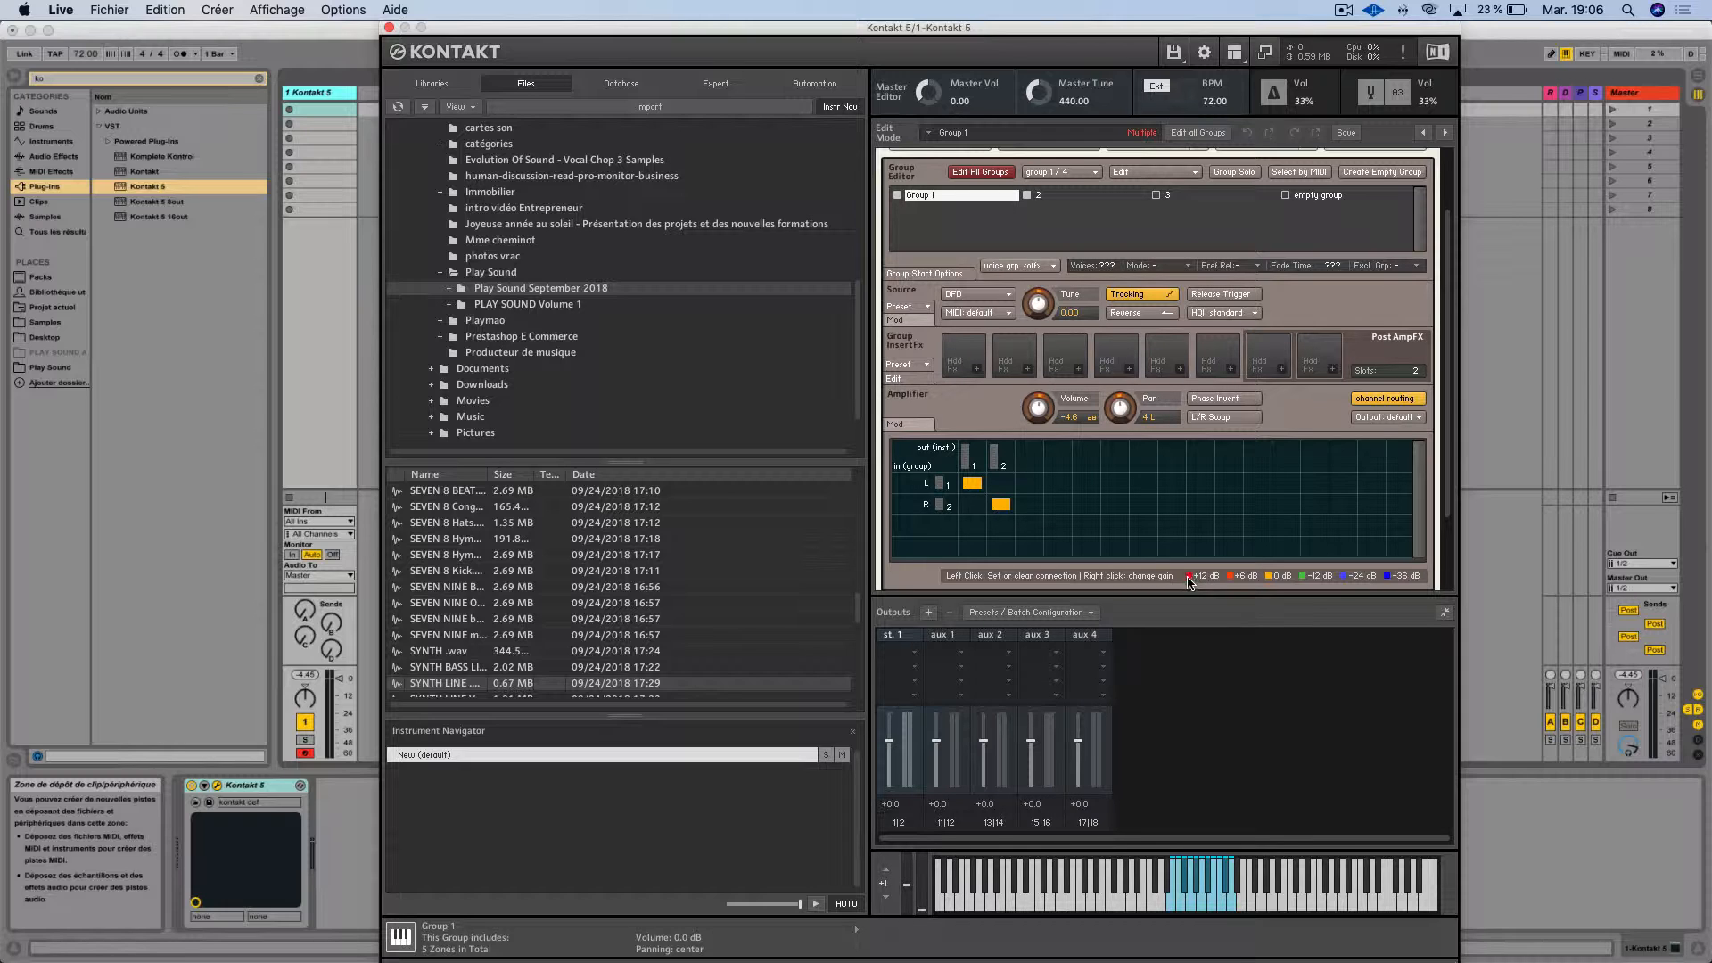
right_click(1002, 506)
right_click(1002, 506)
right_click(1002, 506)
left_click(1002, 507)
left_click(1002, 506)
left_click(1001, 506)
right_click(1001, 506)
right_click(1001, 506)
right_click(999, 506)
left_click(1000, 506)
left_click(1372, 401)
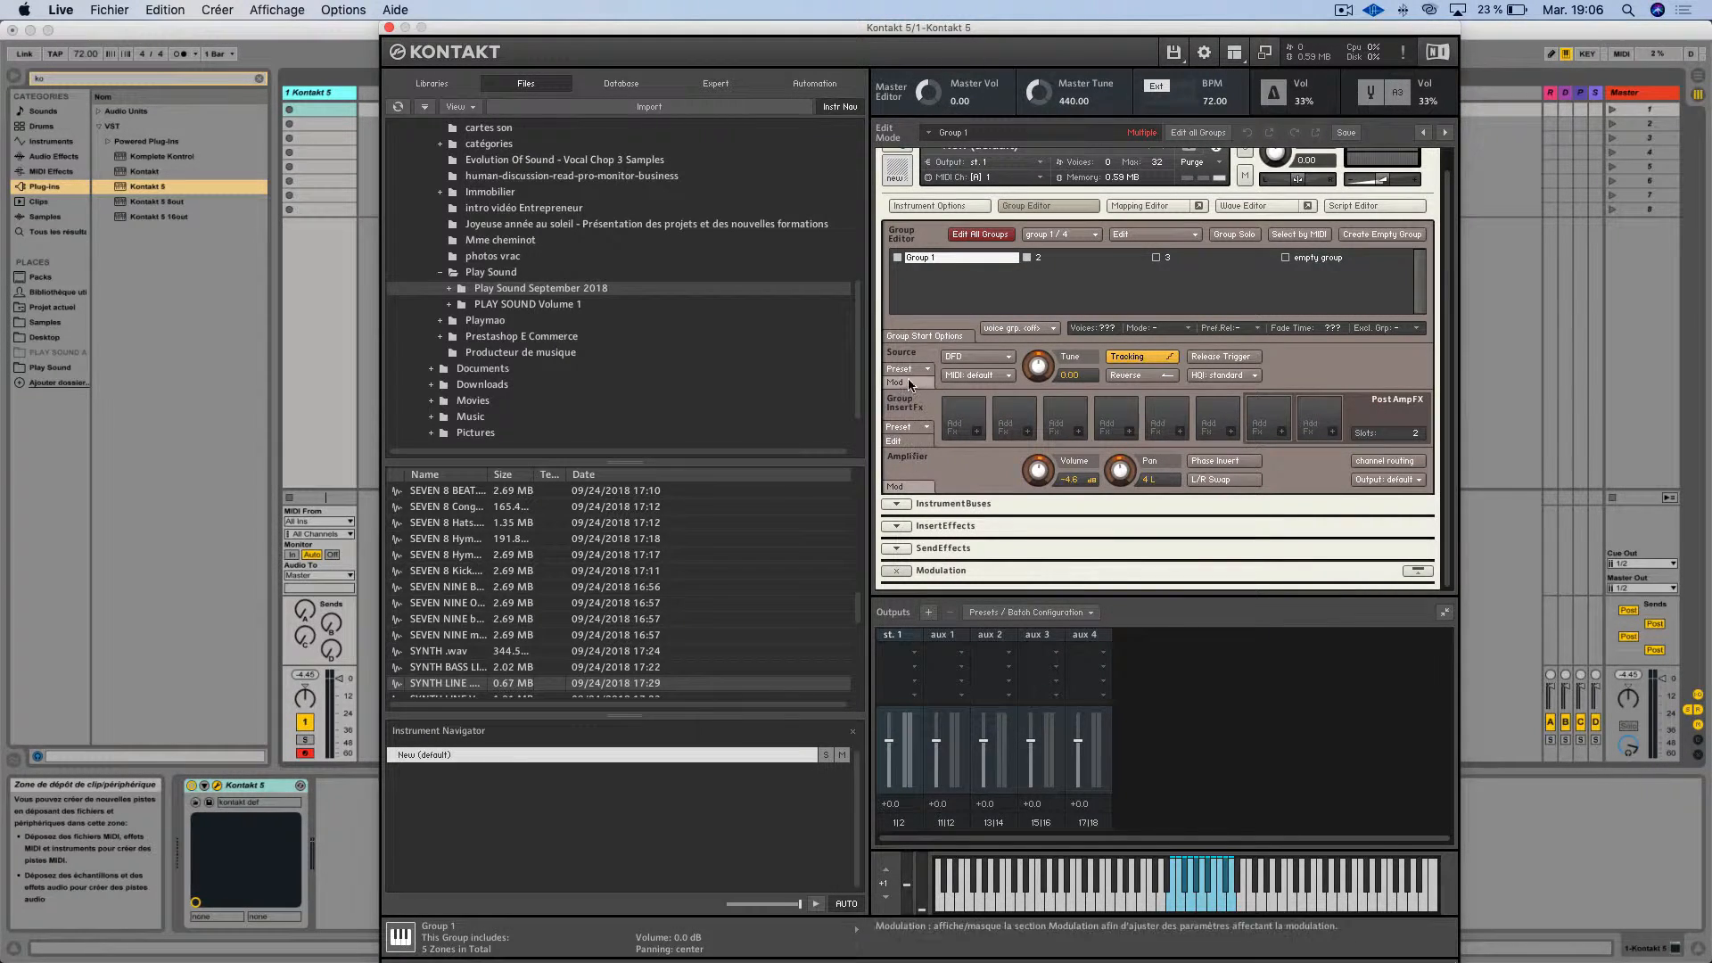
Show the amplifier's modulation assignments and review the alternative sources for the velocity modulator
left_click(912, 484)
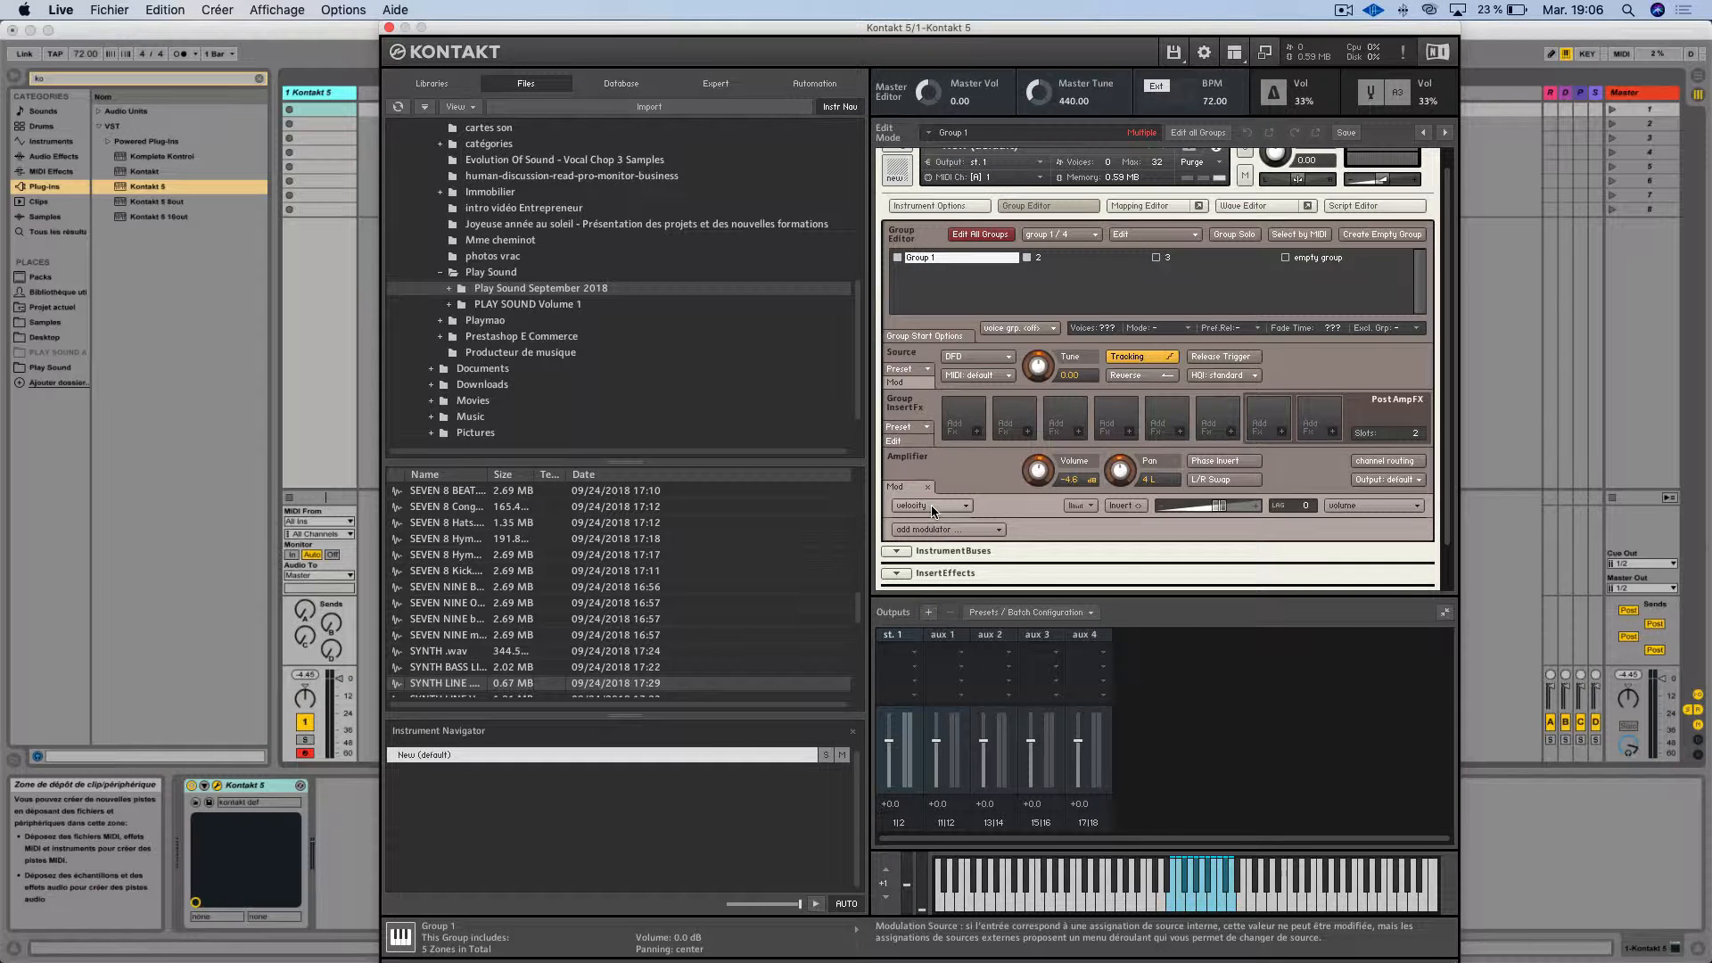
left_click(931, 505)
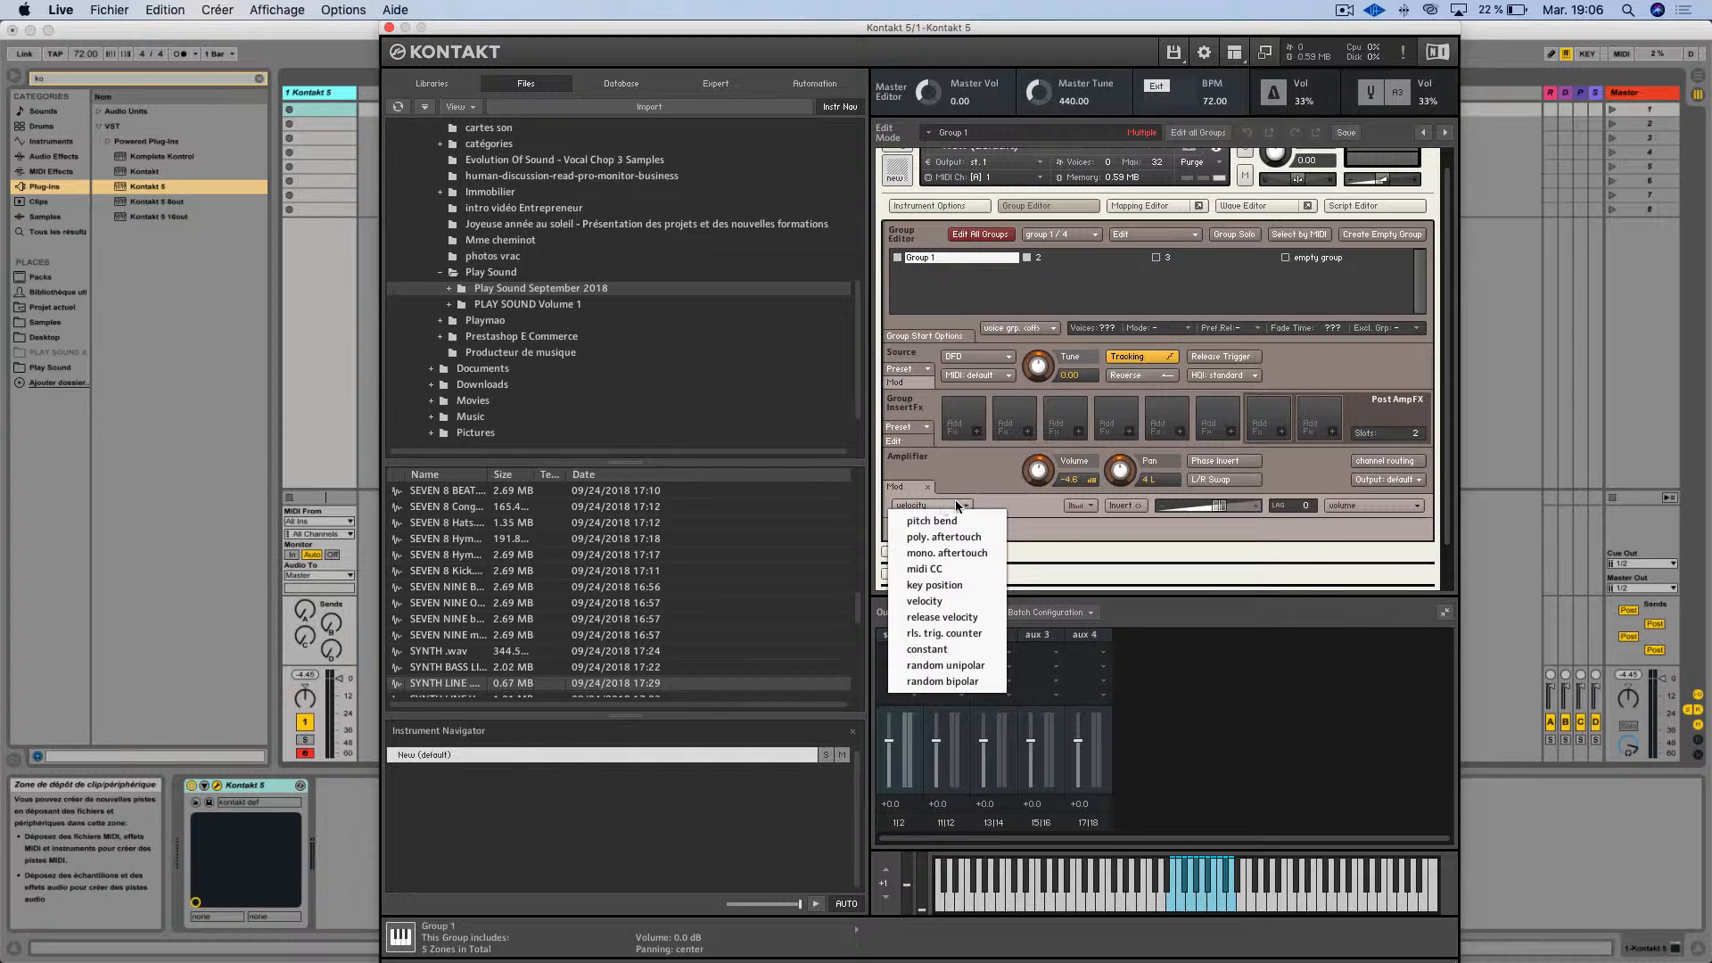
left_click(982, 496)
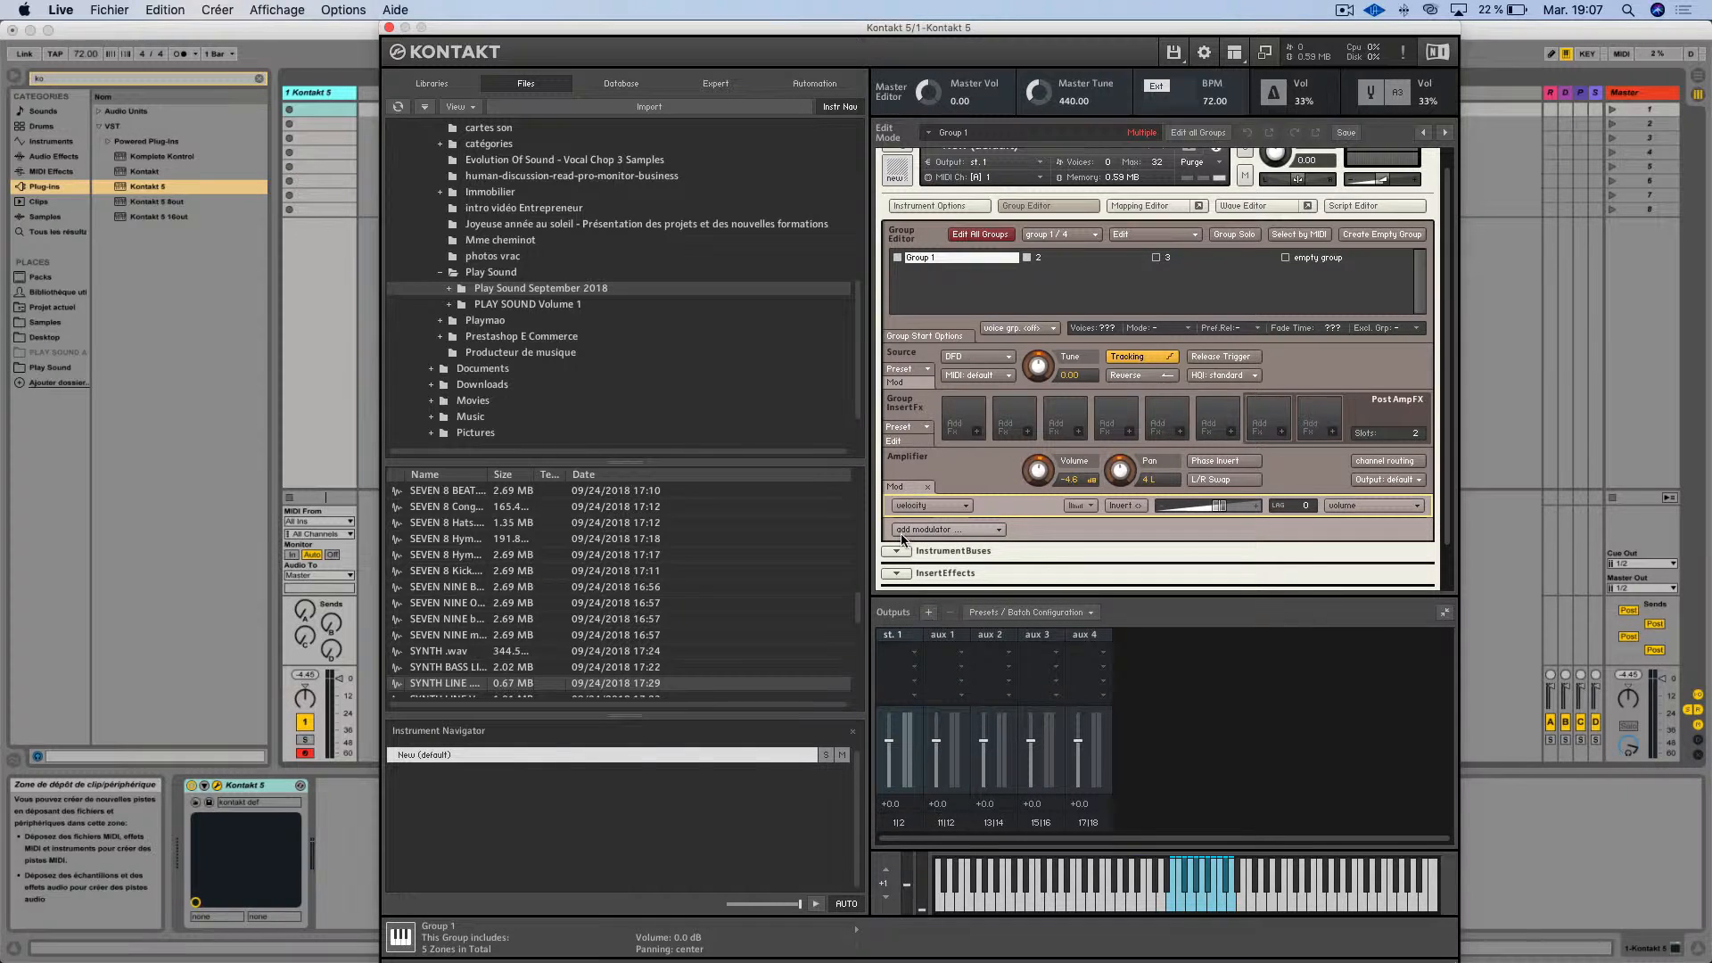
Add an AHDSR envelope modulator to the amplifier's volume and show its envelope settings
left_click(947, 533)
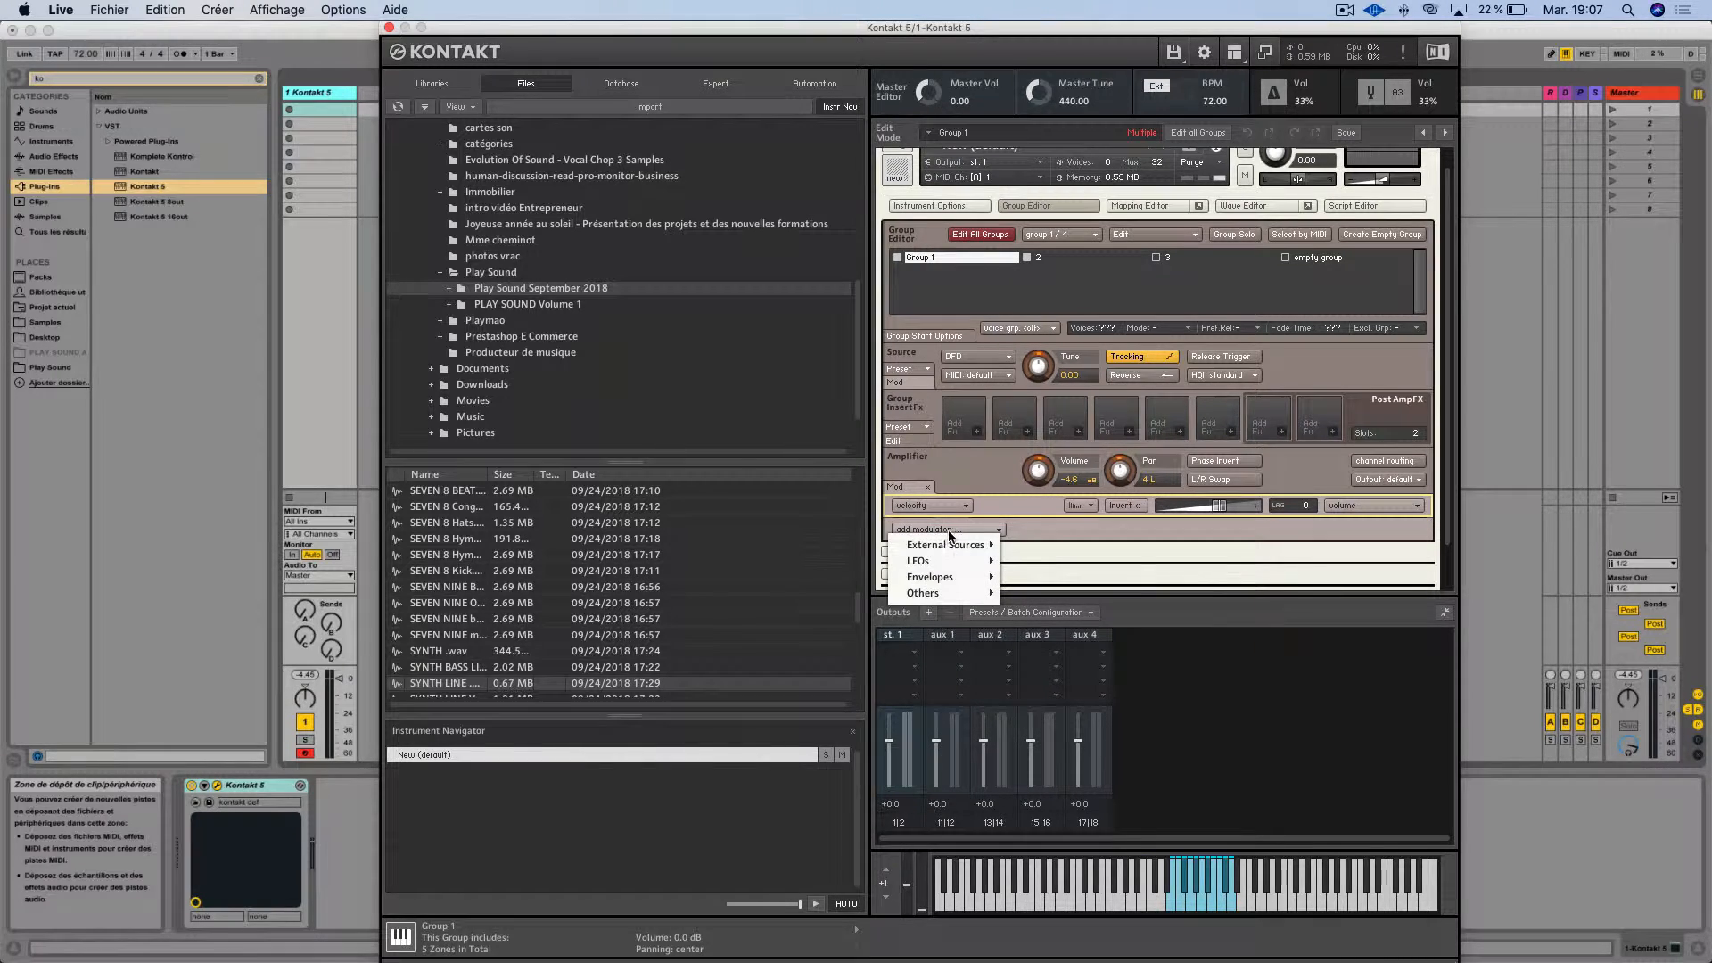
mouse_move(963, 541)
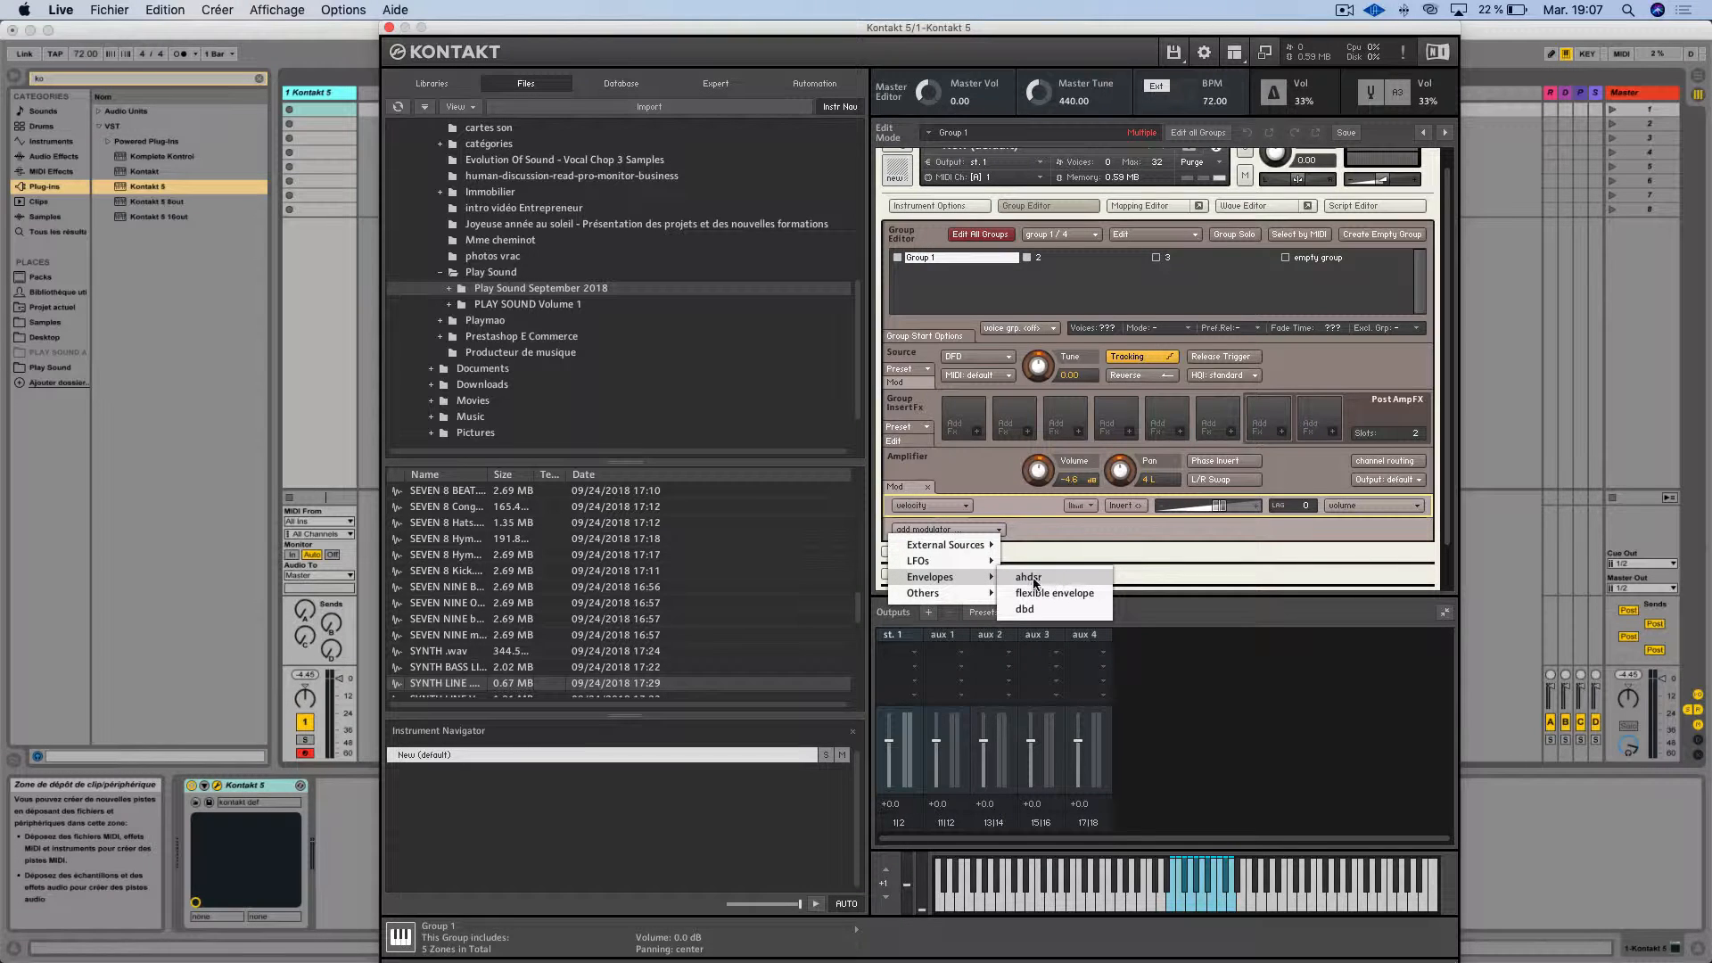
left_click(1030, 584)
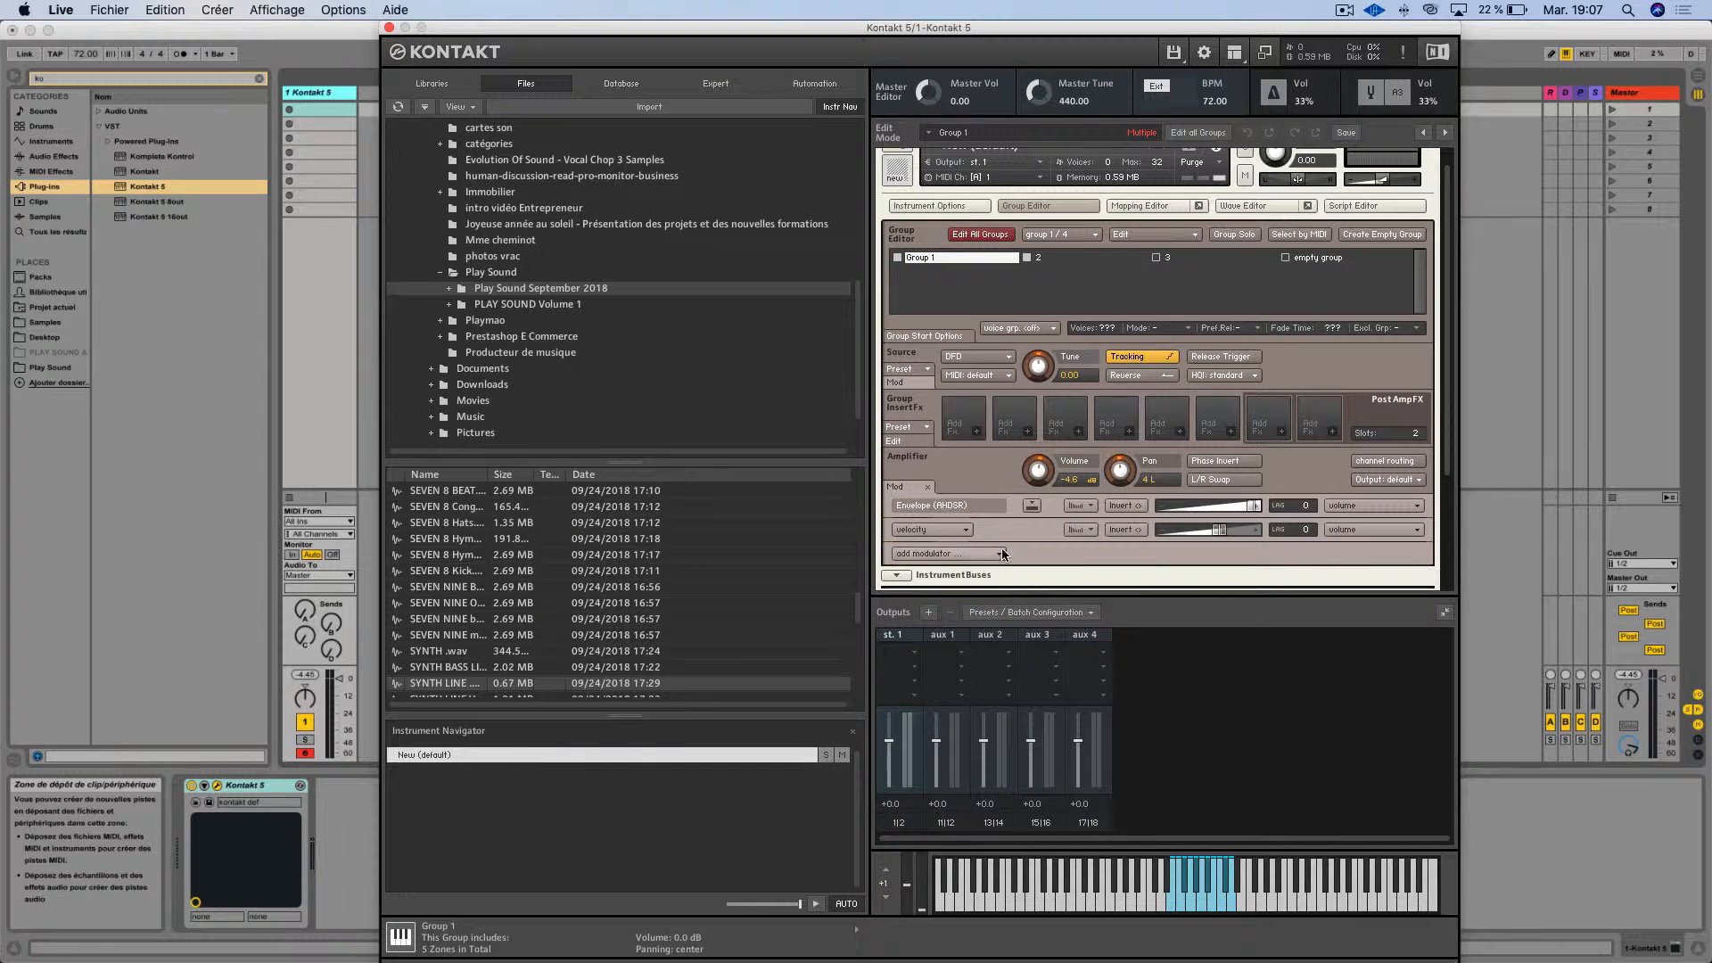
left_click(1031, 507)
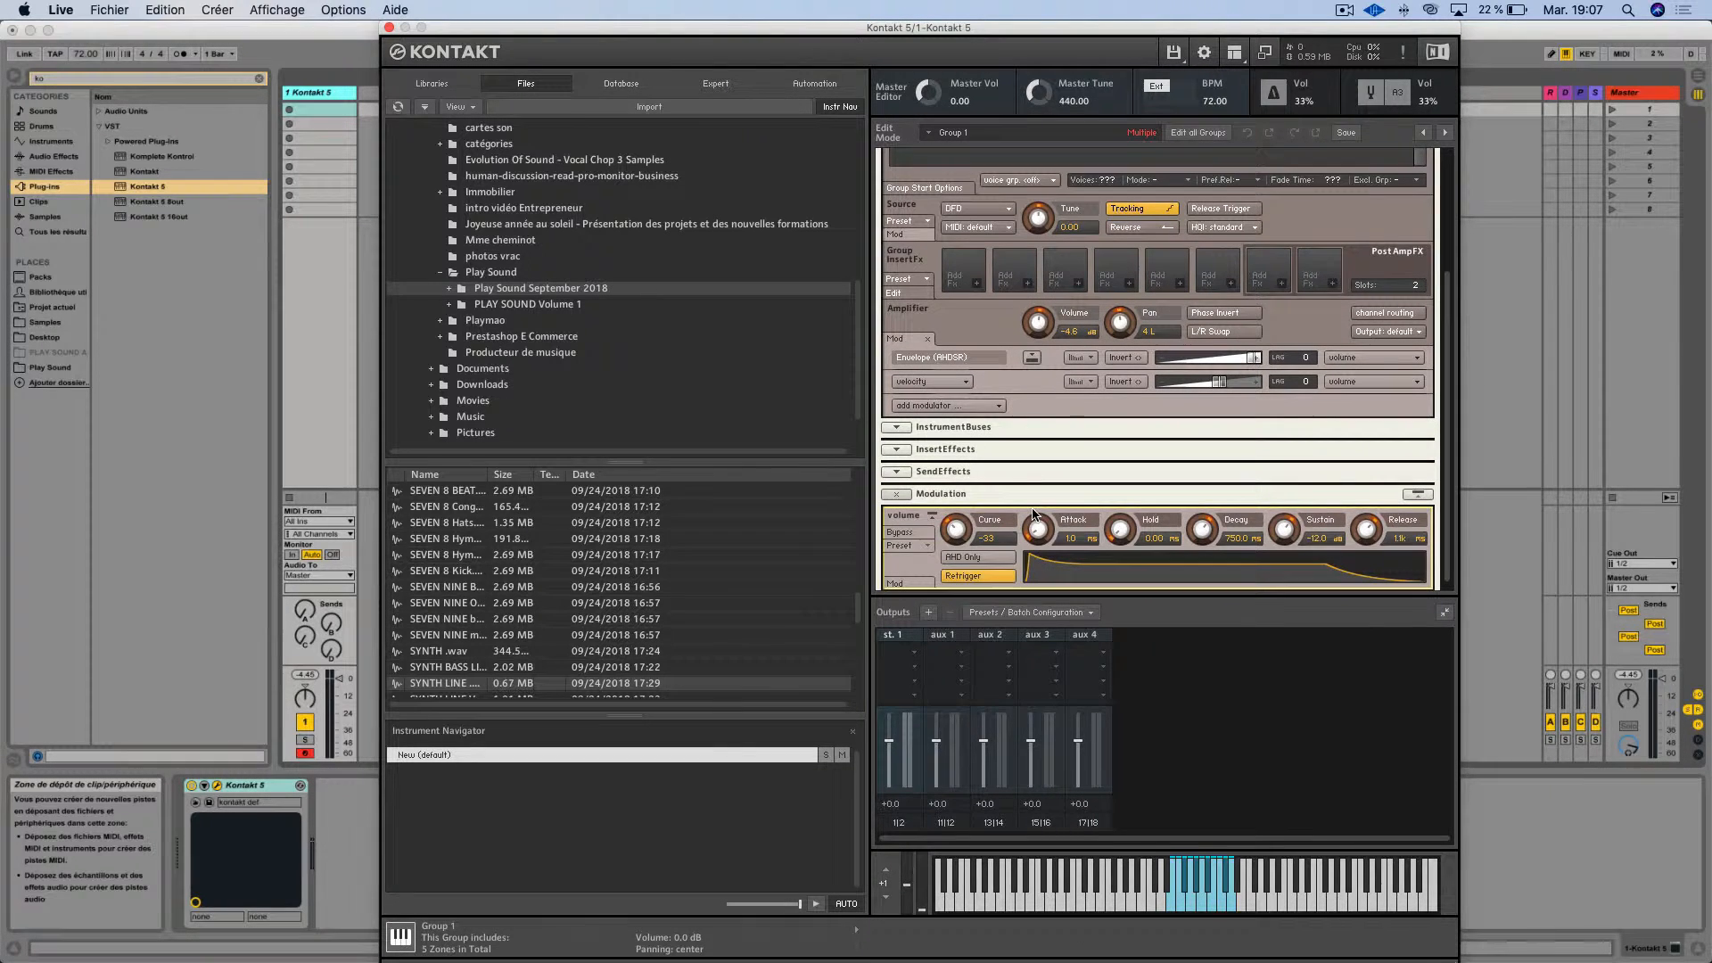
Examine the Instrument Buses section by viewing several buses and returning to Bus 1, and collapse the section
left_click(904, 428)
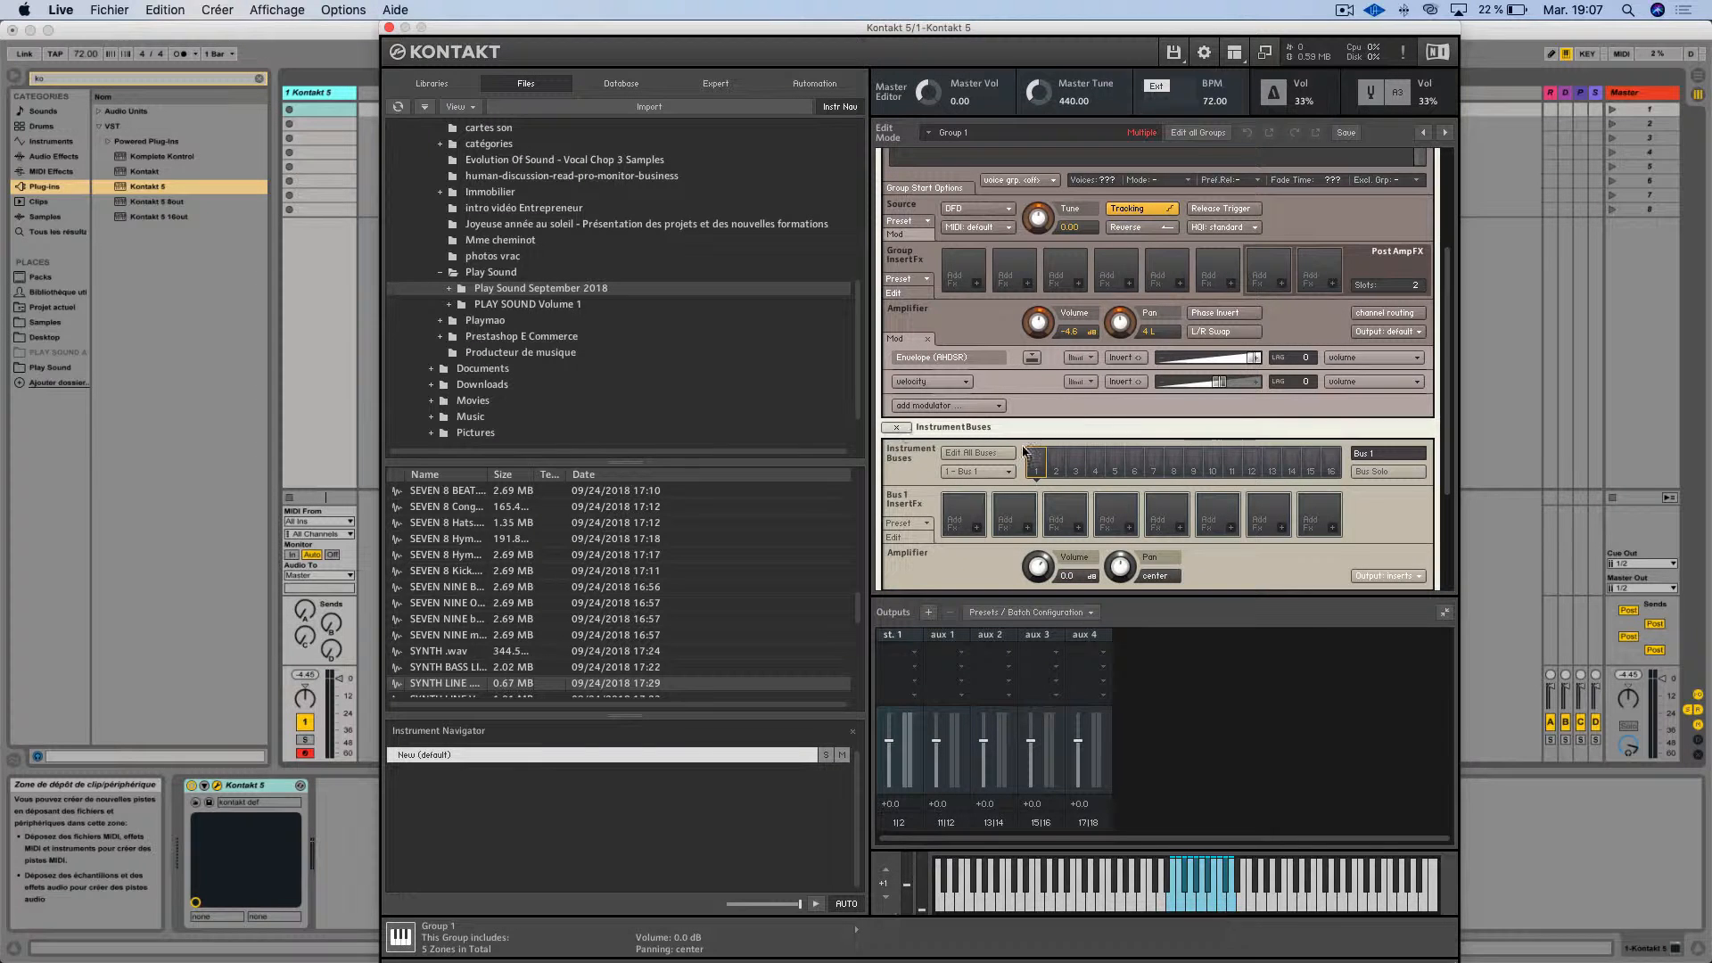
left_click(1134, 459)
left_click(1328, 462)
left_click(1035, 459)
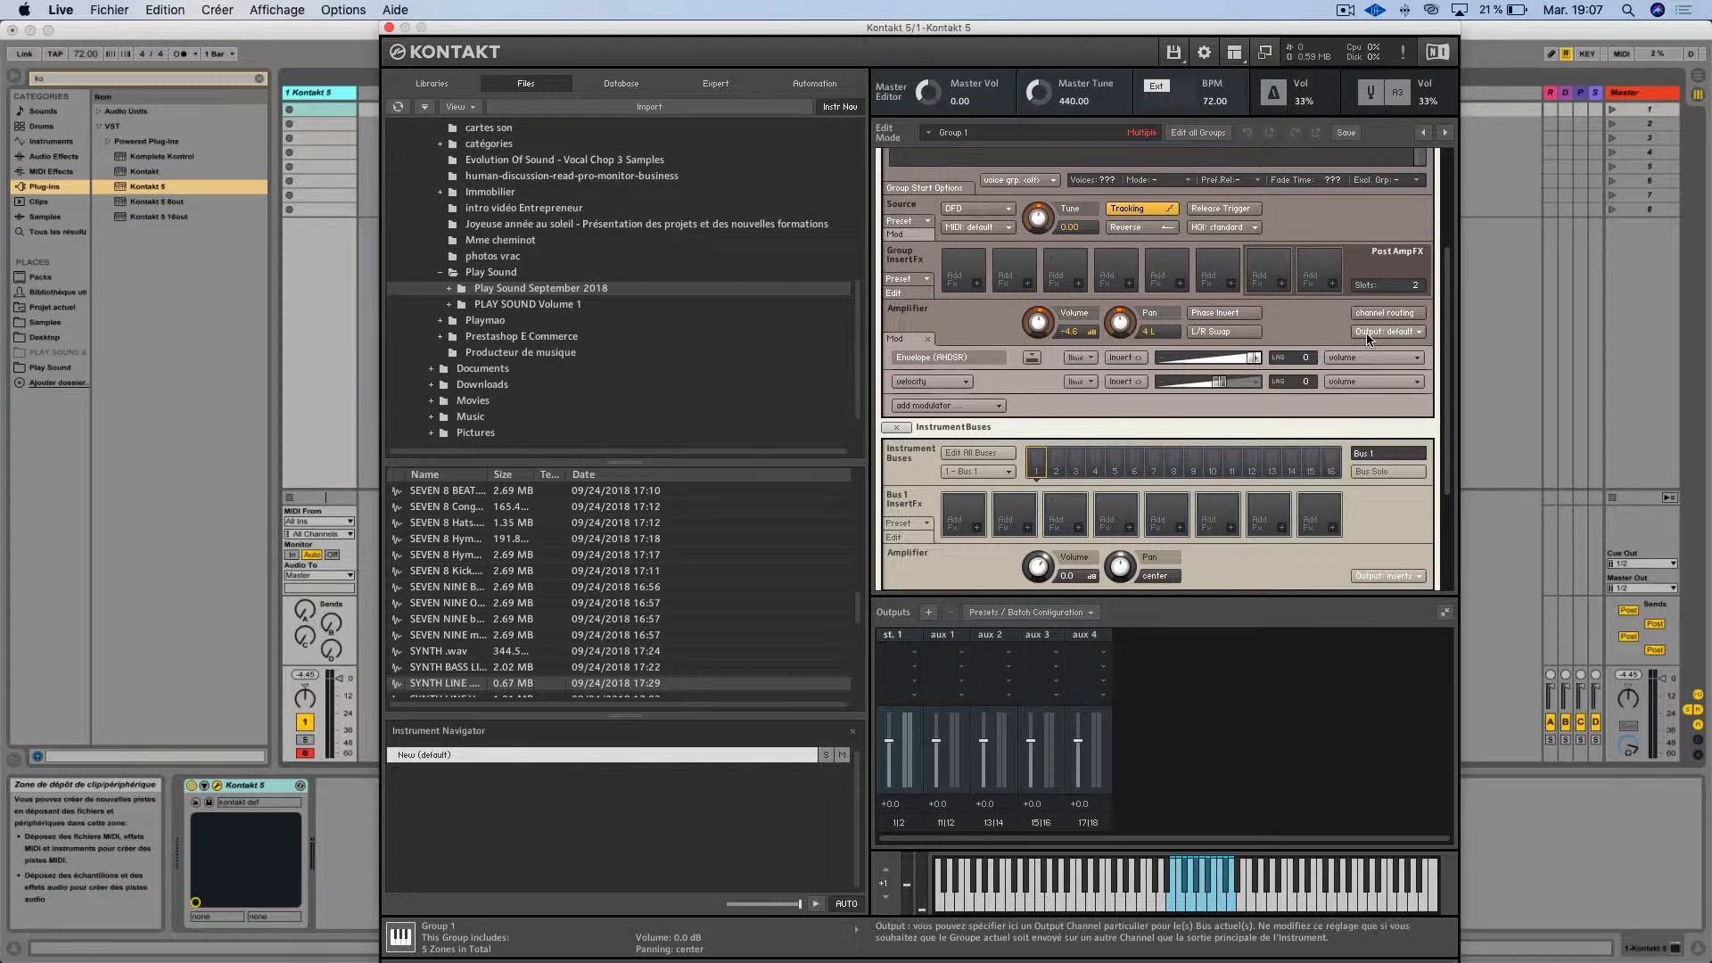
left_click(893, 430)
Shape the volume envelope with attack 18.5 ms, hold 27.0 ms, decay 1.5k ms, sustain about -11.4 dB and release 2.1 ms
scroll(959, 526, "down", 1)
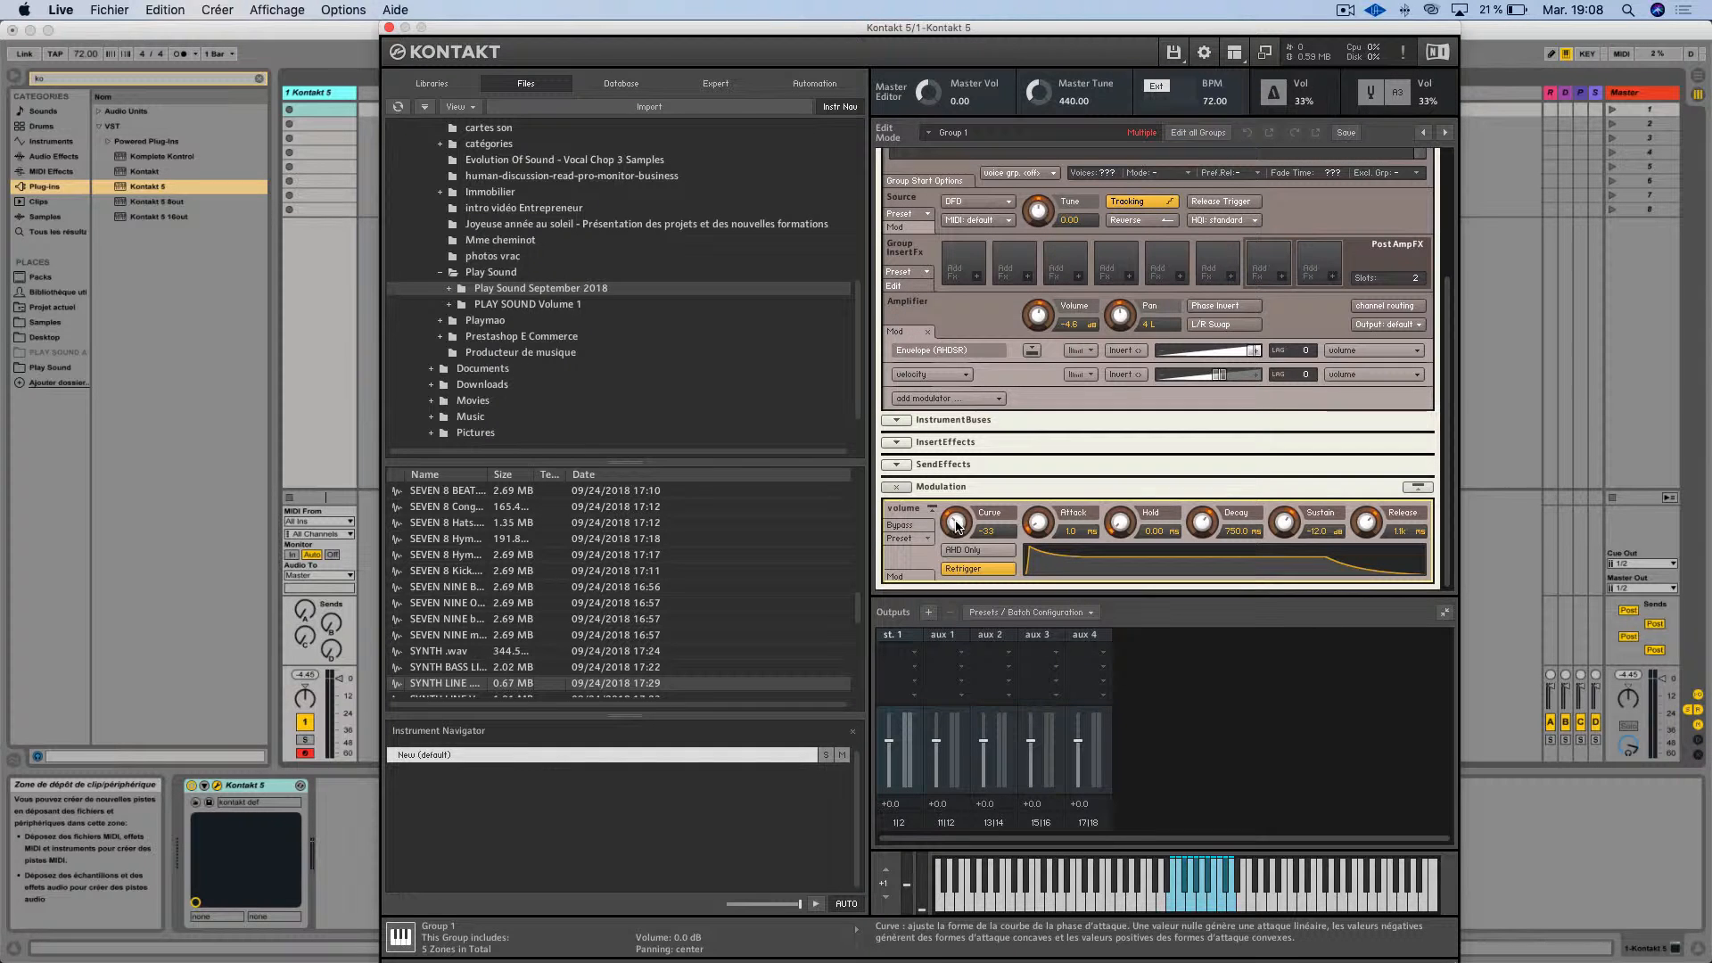
left_click_drag(955, 523, 1286, 515)
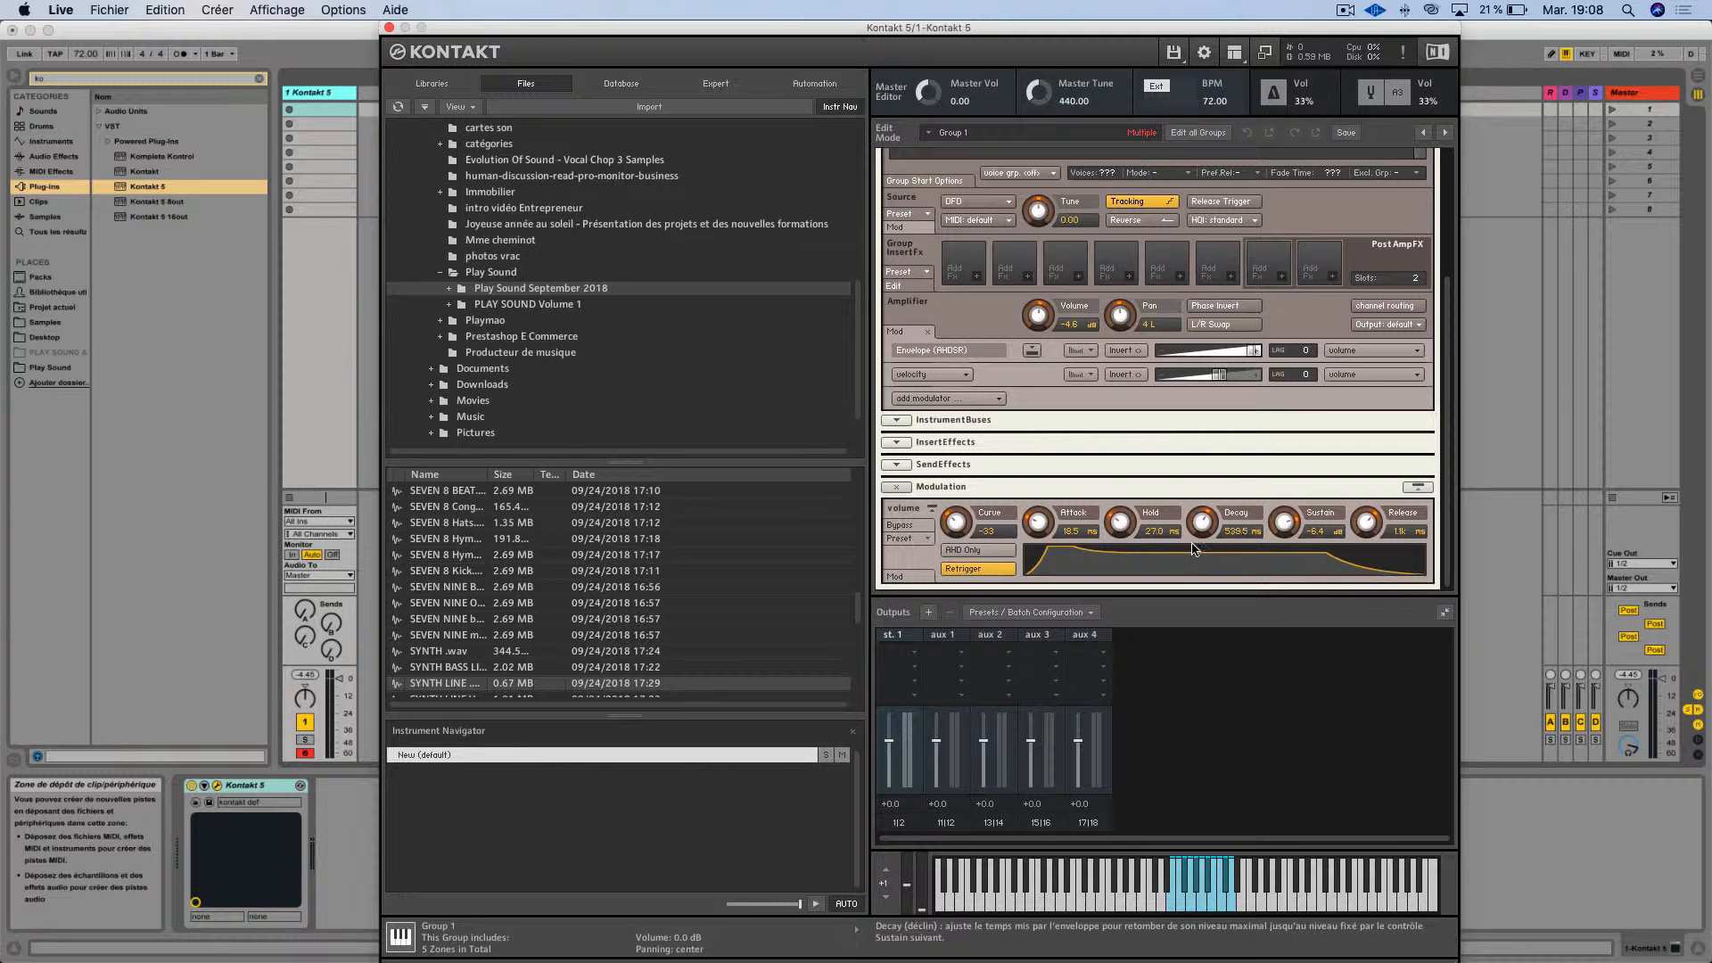
mouse_move(1195, 548)
left_mouse_down()
mouse_move(1202, 516)
mouse_move(1191, 546)
left_mouse_up()
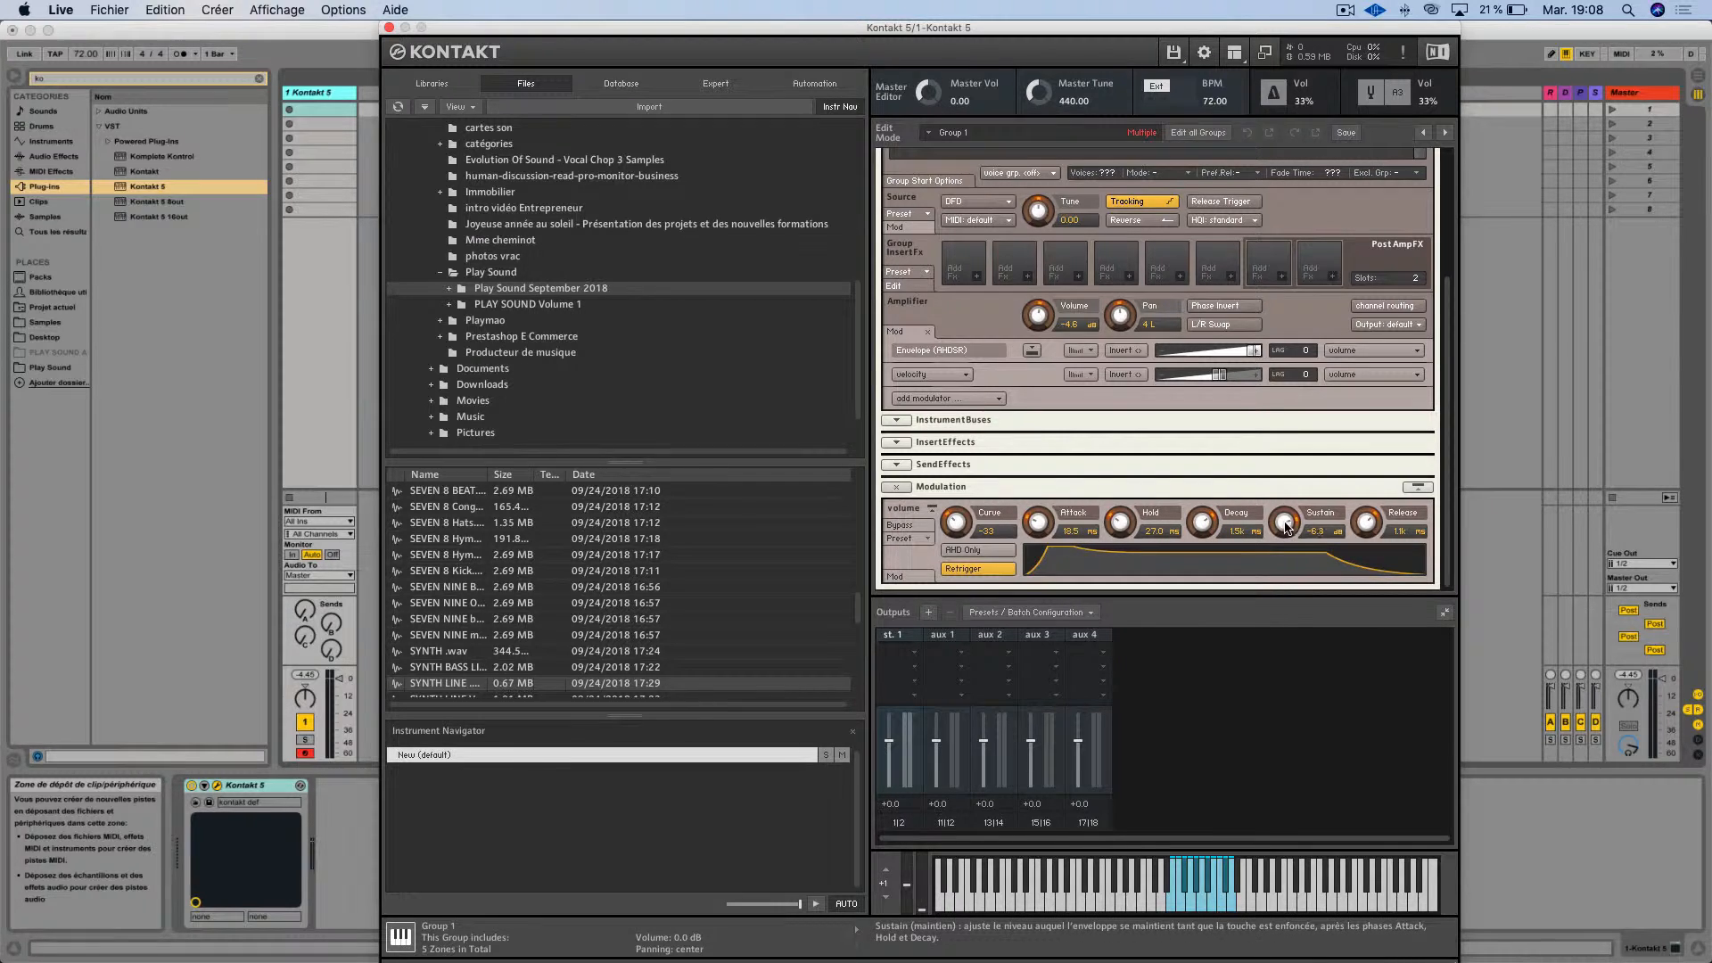
left_click_drag(1285, 527, 1233, 610)
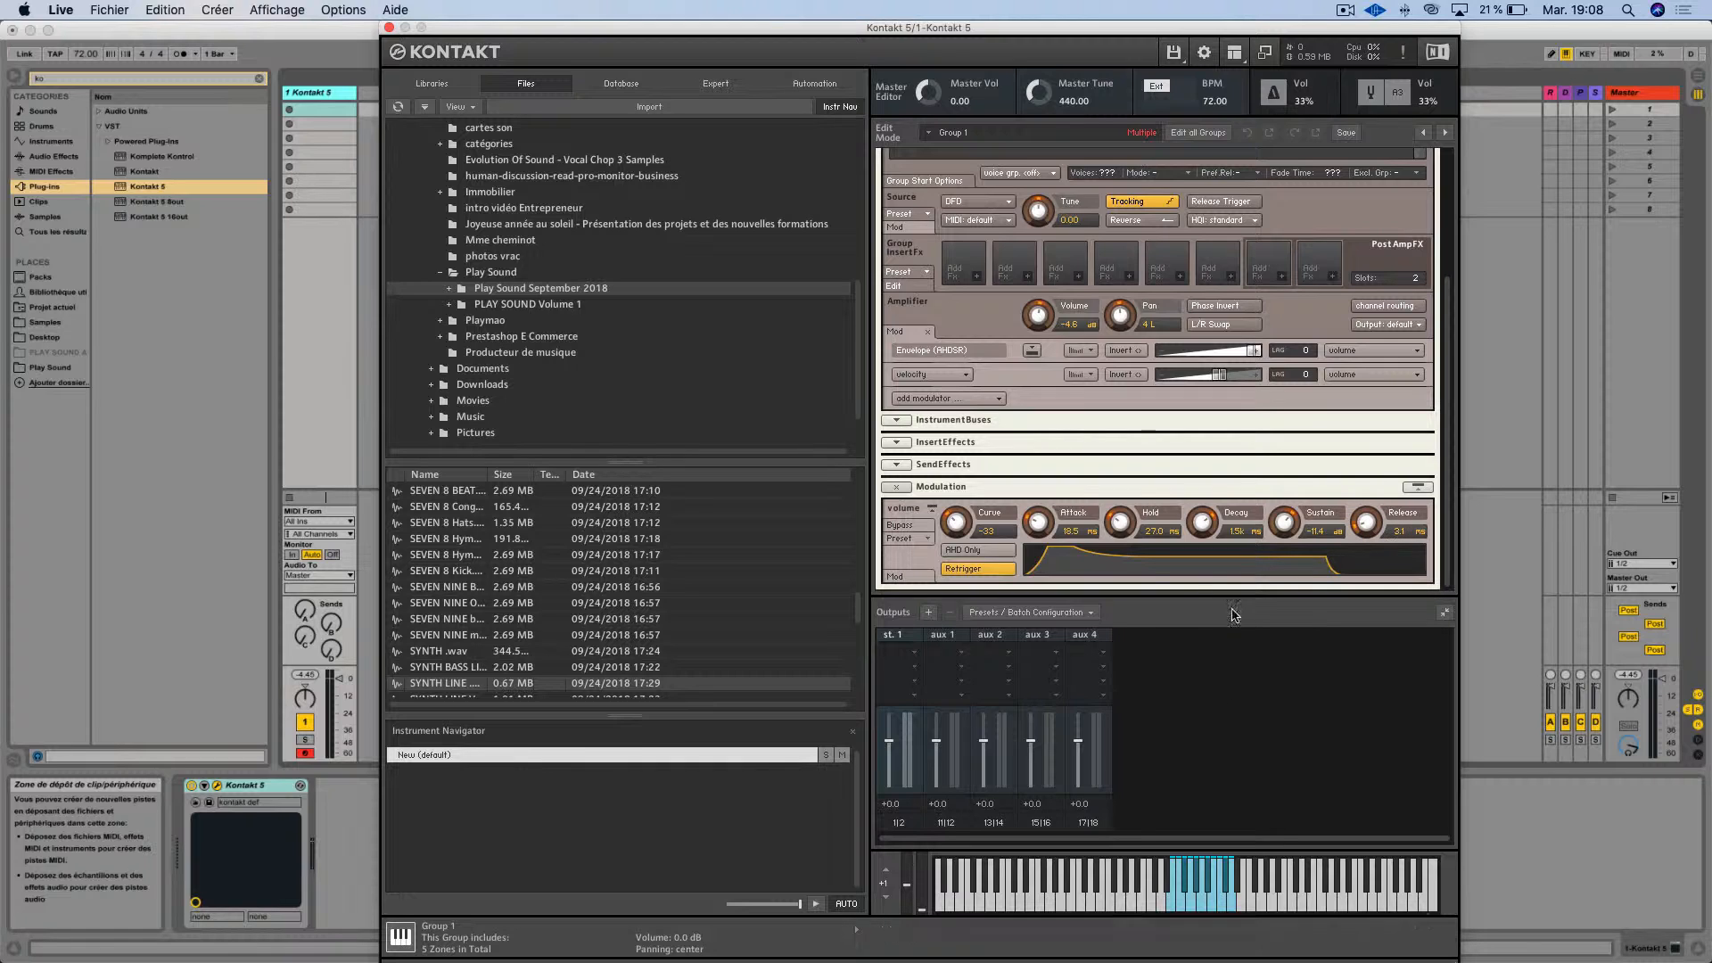
Try the volume envelope's AHD Only mode, adjust the attack curve to about -39 and leave the mode off
left_click(972, 553)
left_click(974, 553)
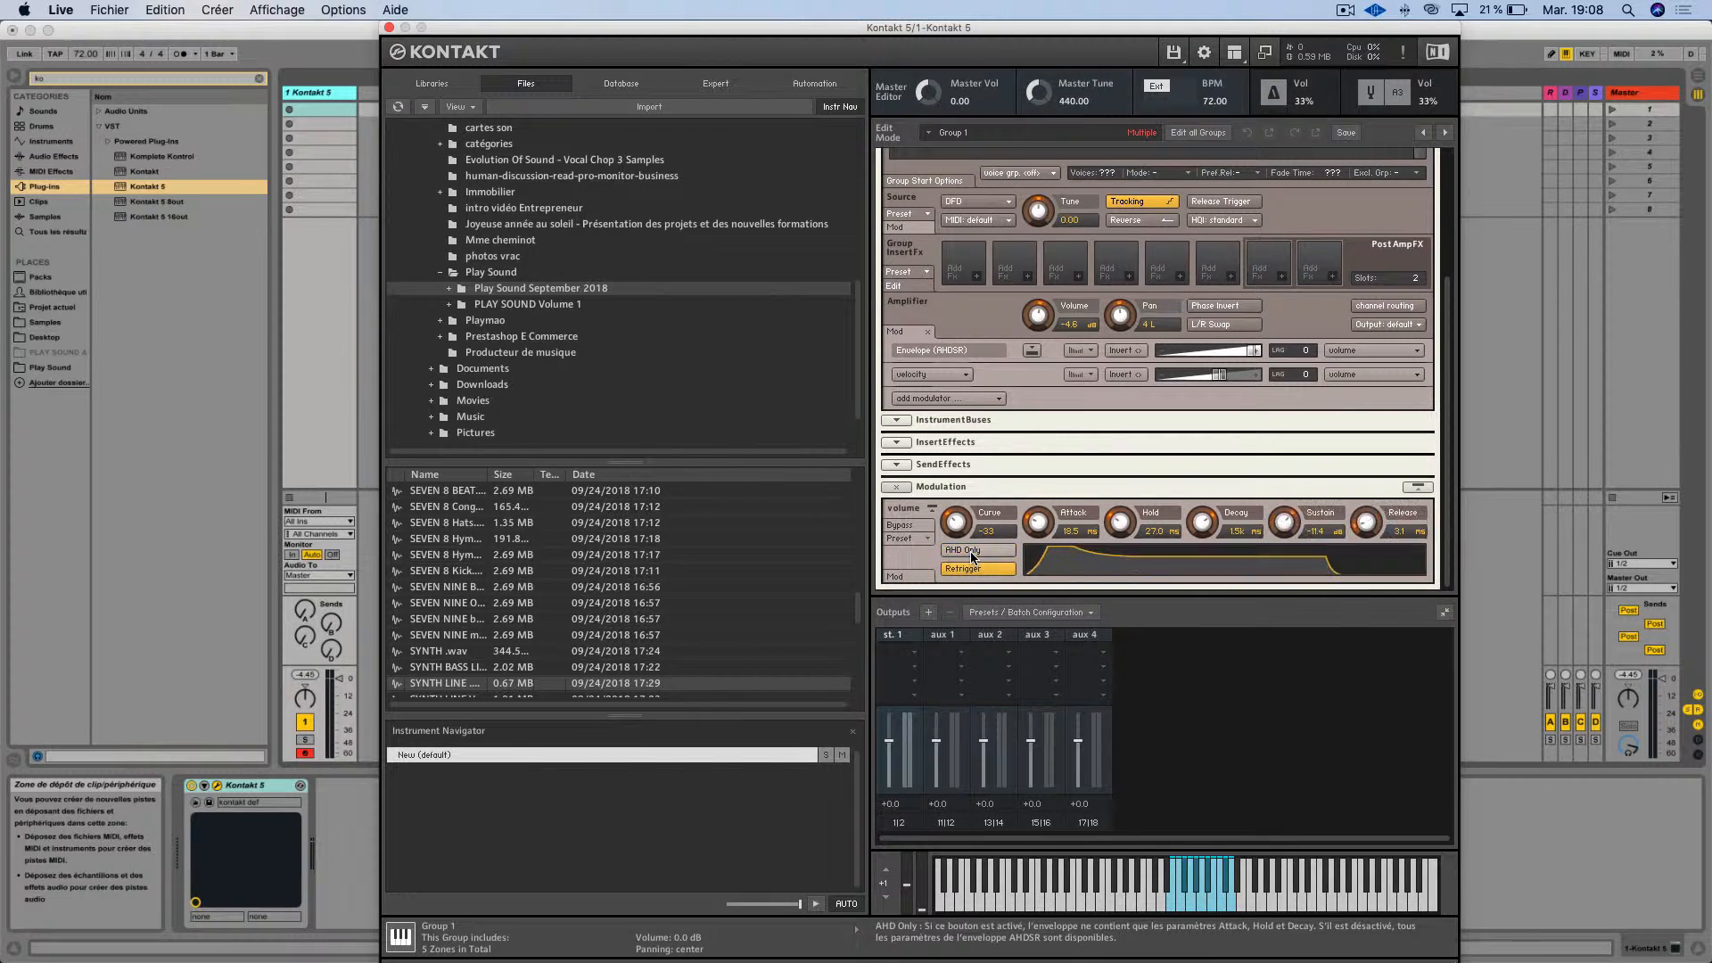
left_click(976, 554)
mouse_move(955, 520)
left_mouse_down()
mouse_move(966, 491)
mouse_move(955, 519)
left_mouse_up()
left_click(963, 549)
Browse the factory presets available for the volume envelope
left_click(922, 540)
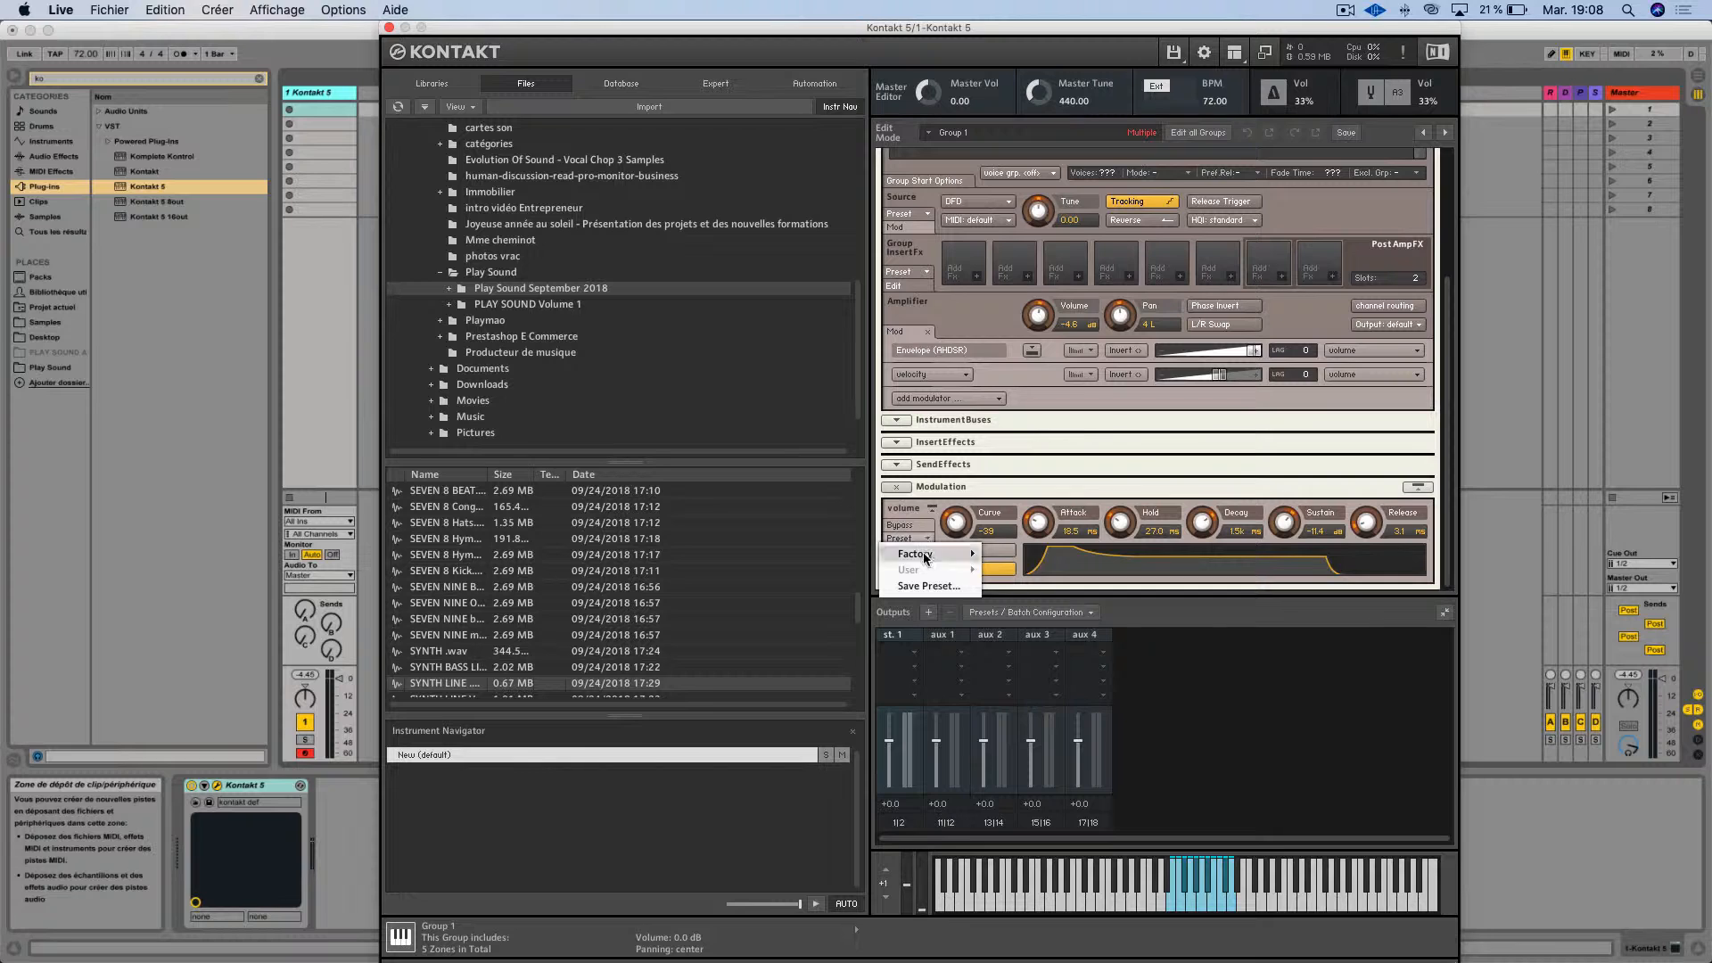
mouse_move(932, 555)
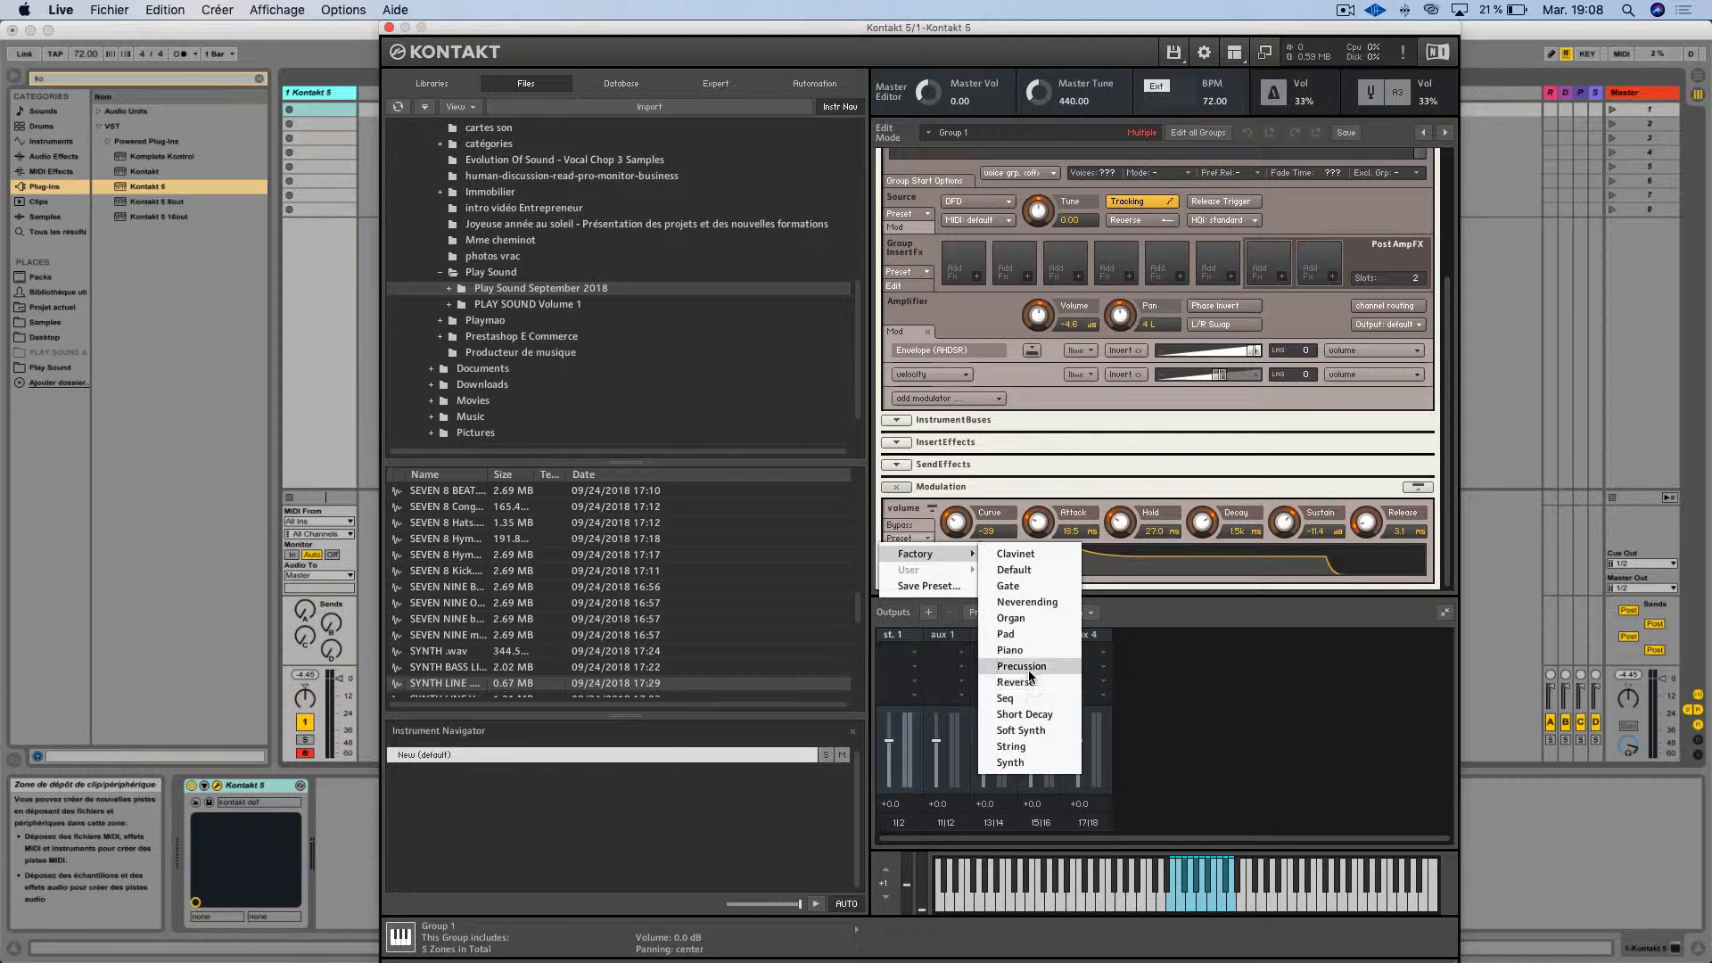
left_click(1034, 571)
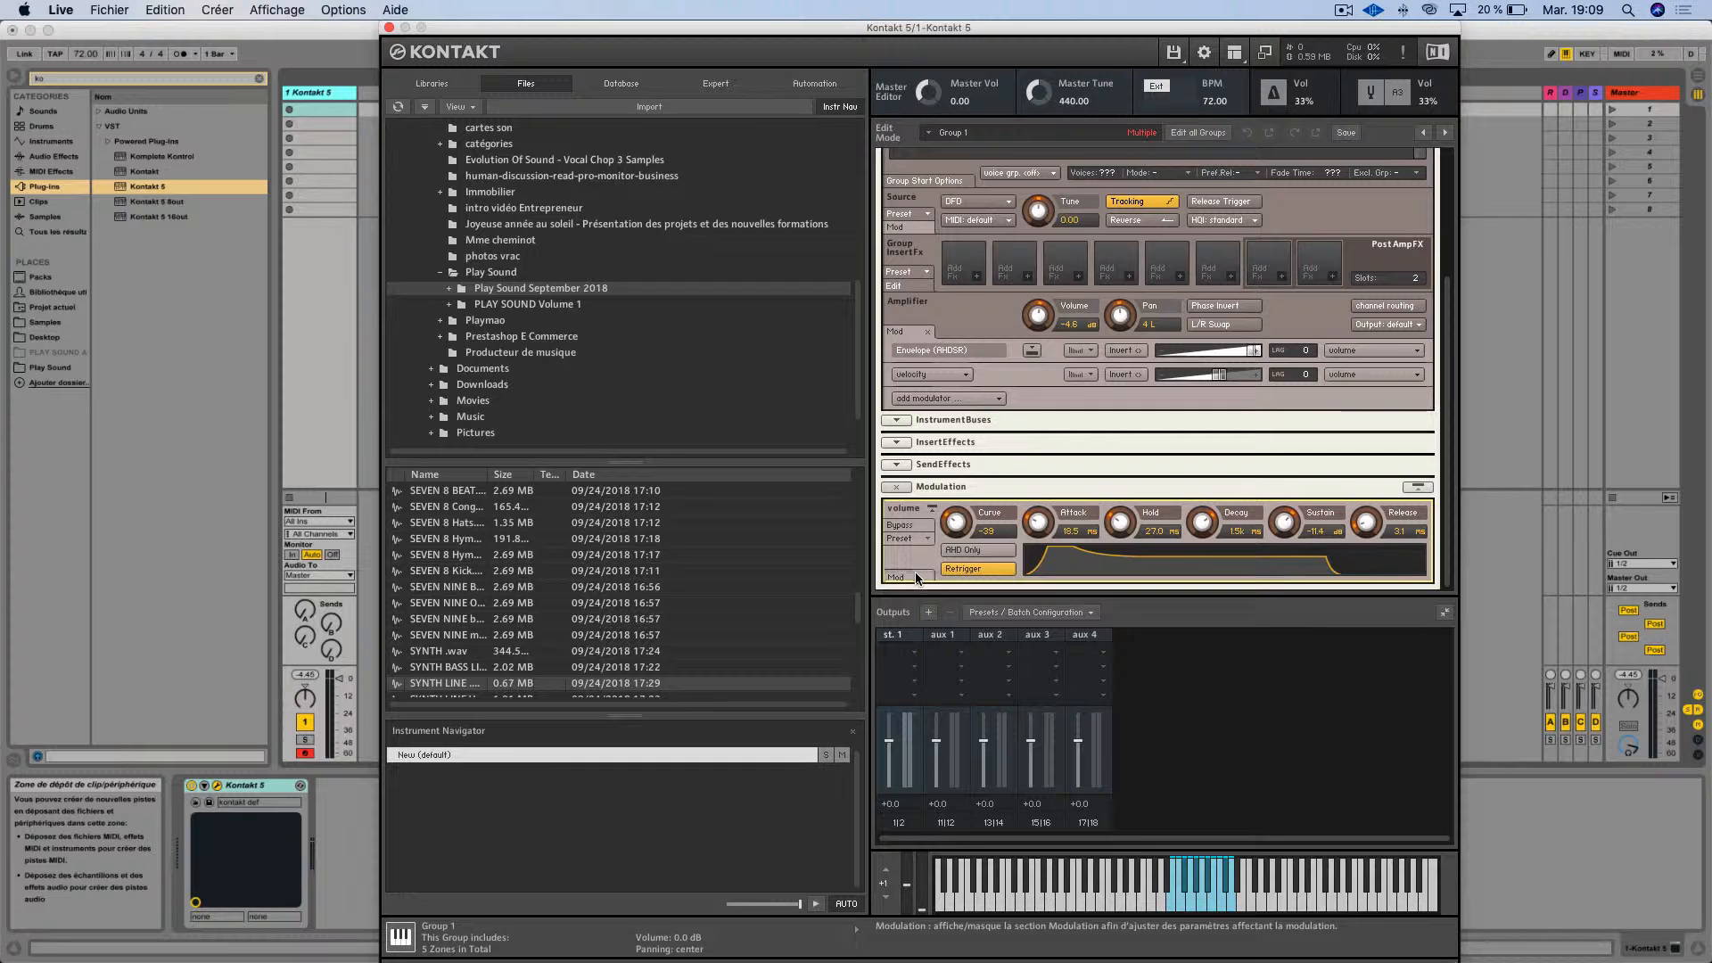
Browse the modulator sources that can be added to the volume envelope
scroll(907, 577, "down", 1)
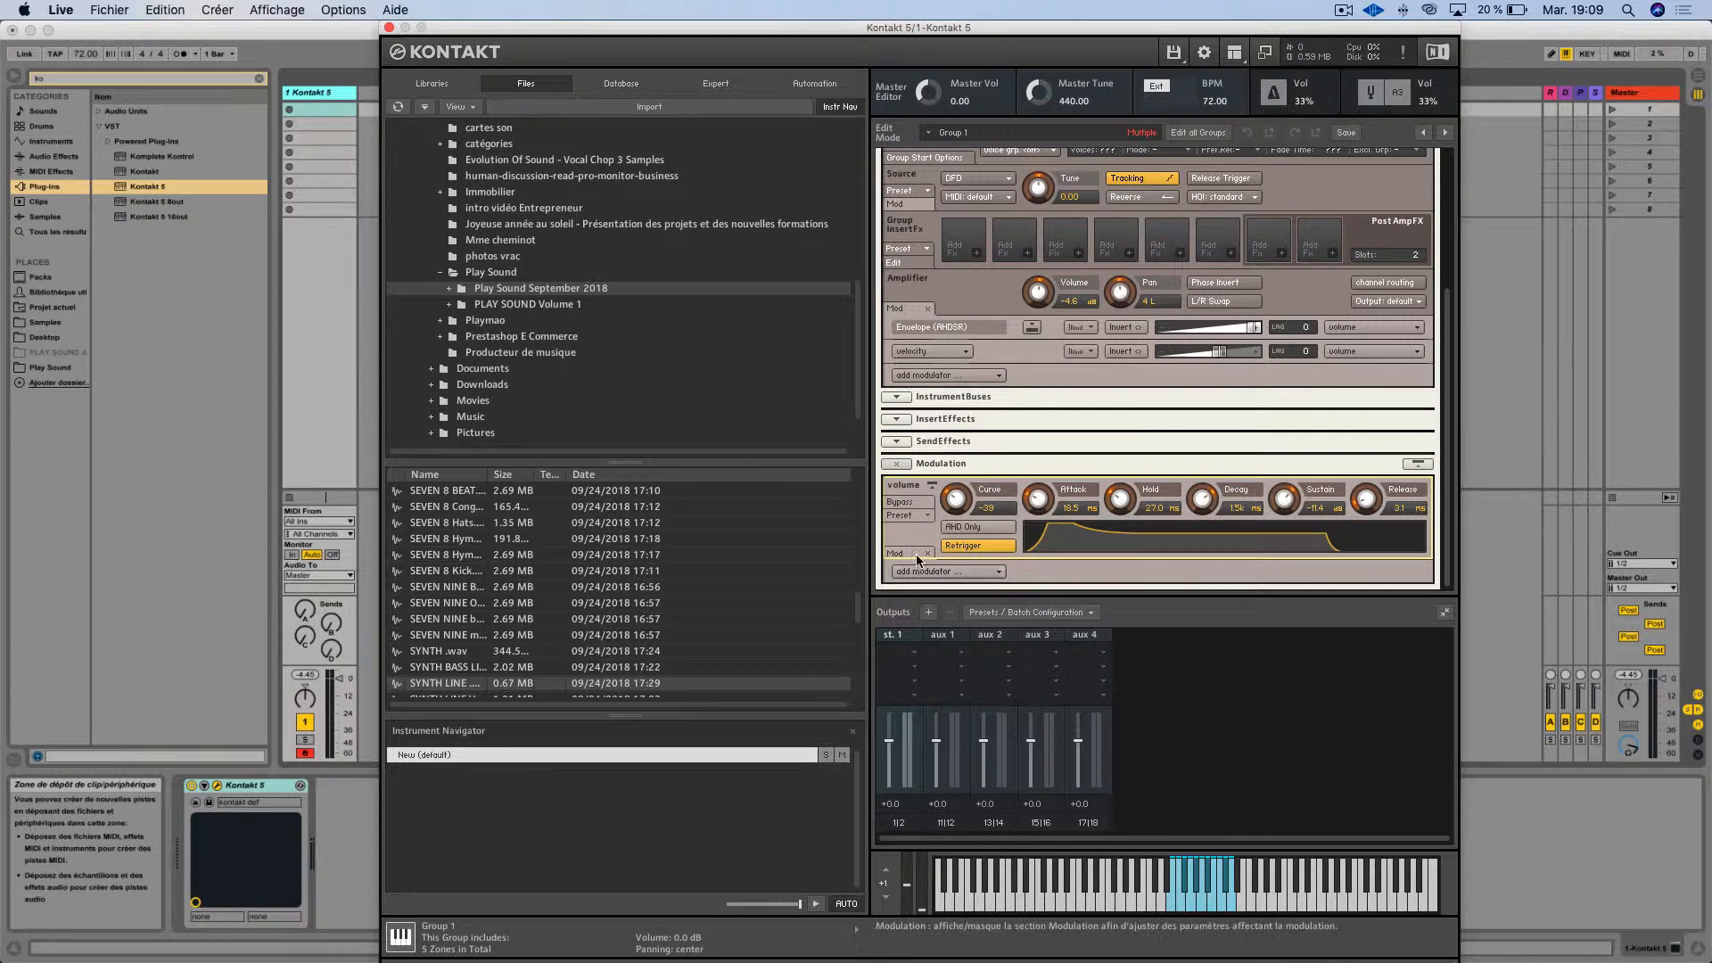
left_click(924, 575)
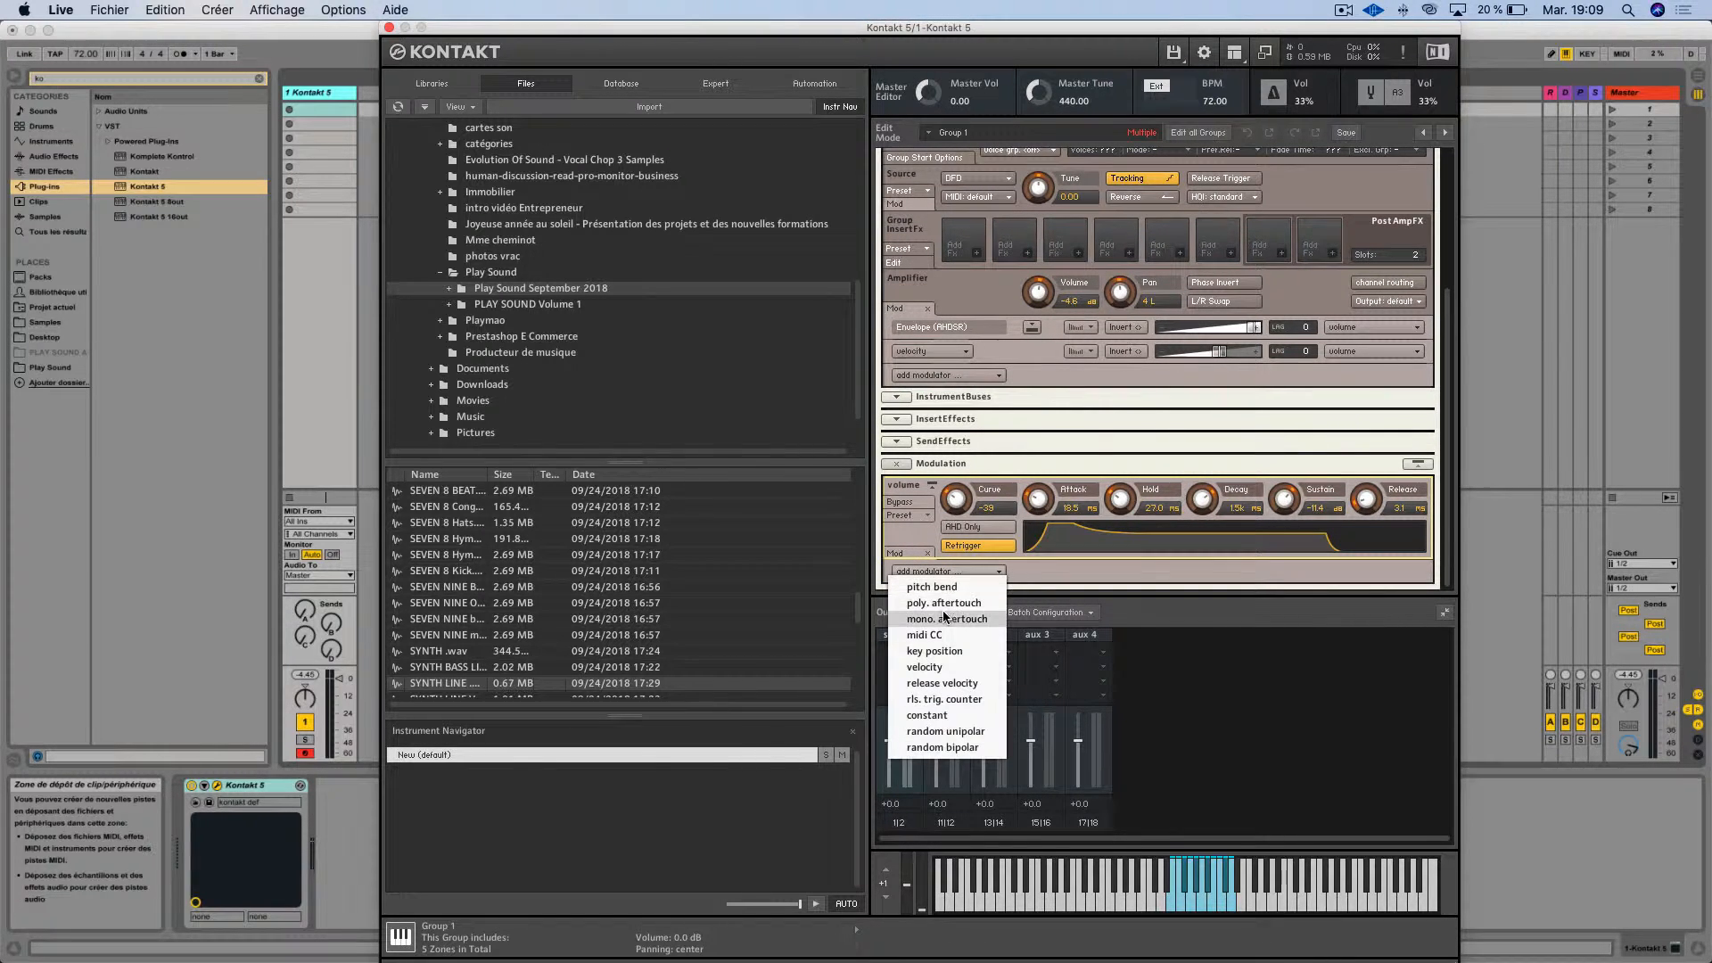
left_click(1062, 575)
left_click(981, 569)
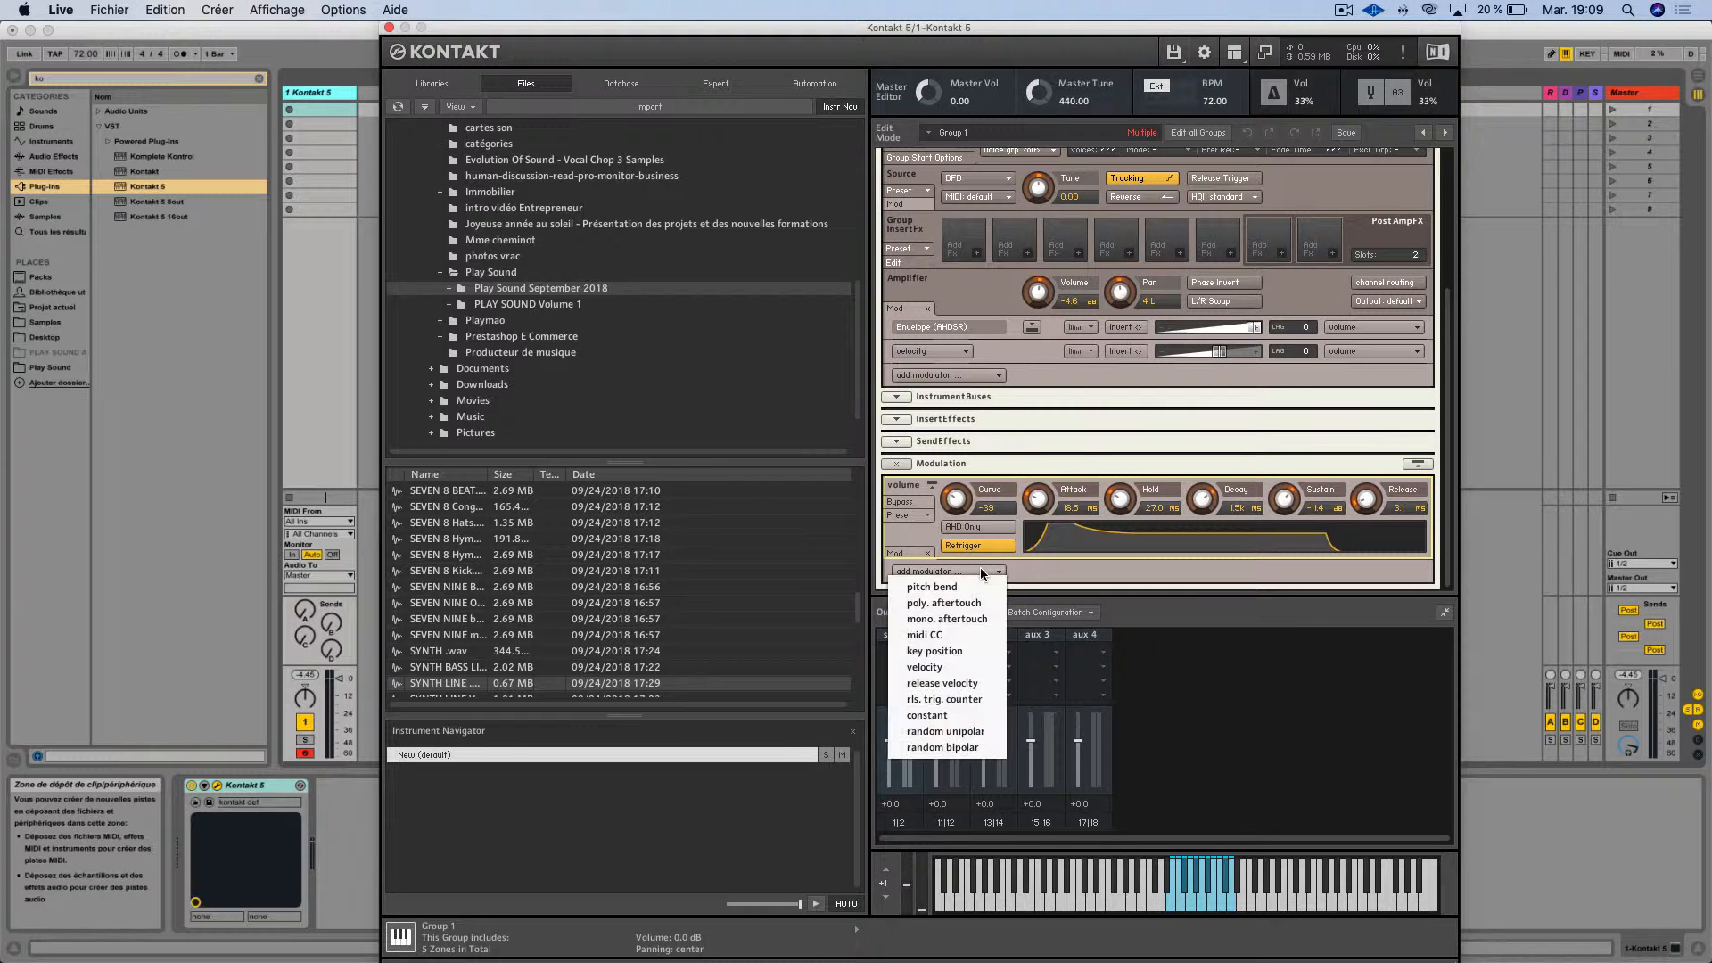
left_click(1037, 571)
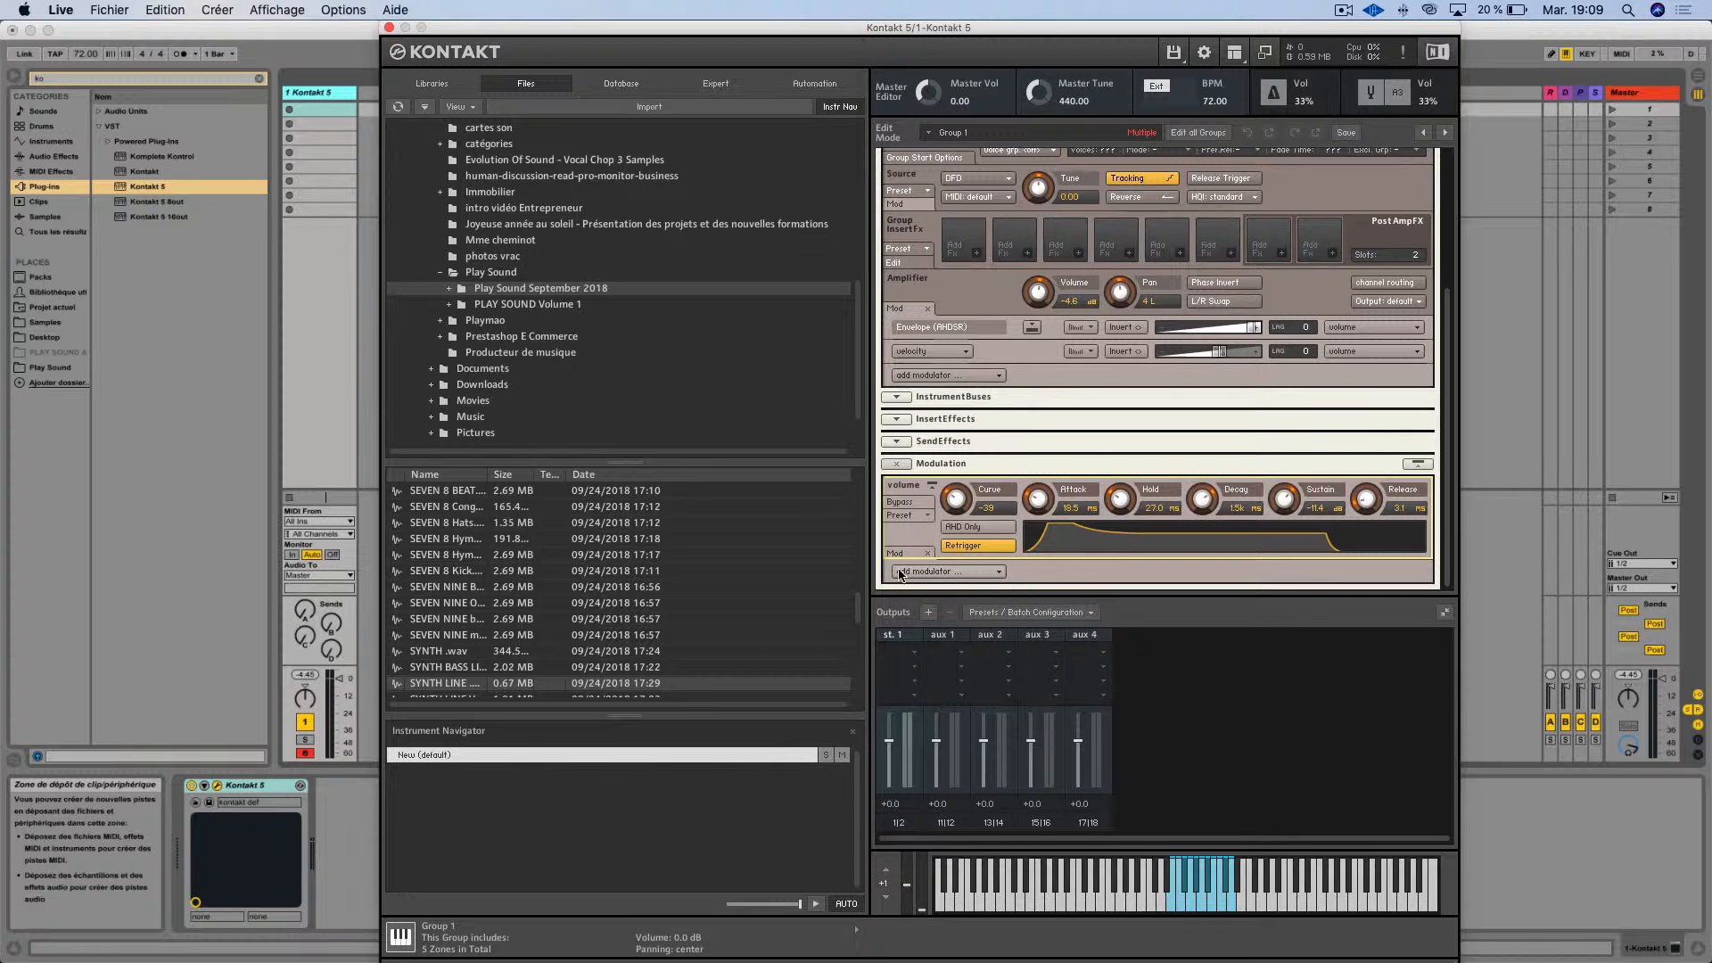
left_click(922, 501)
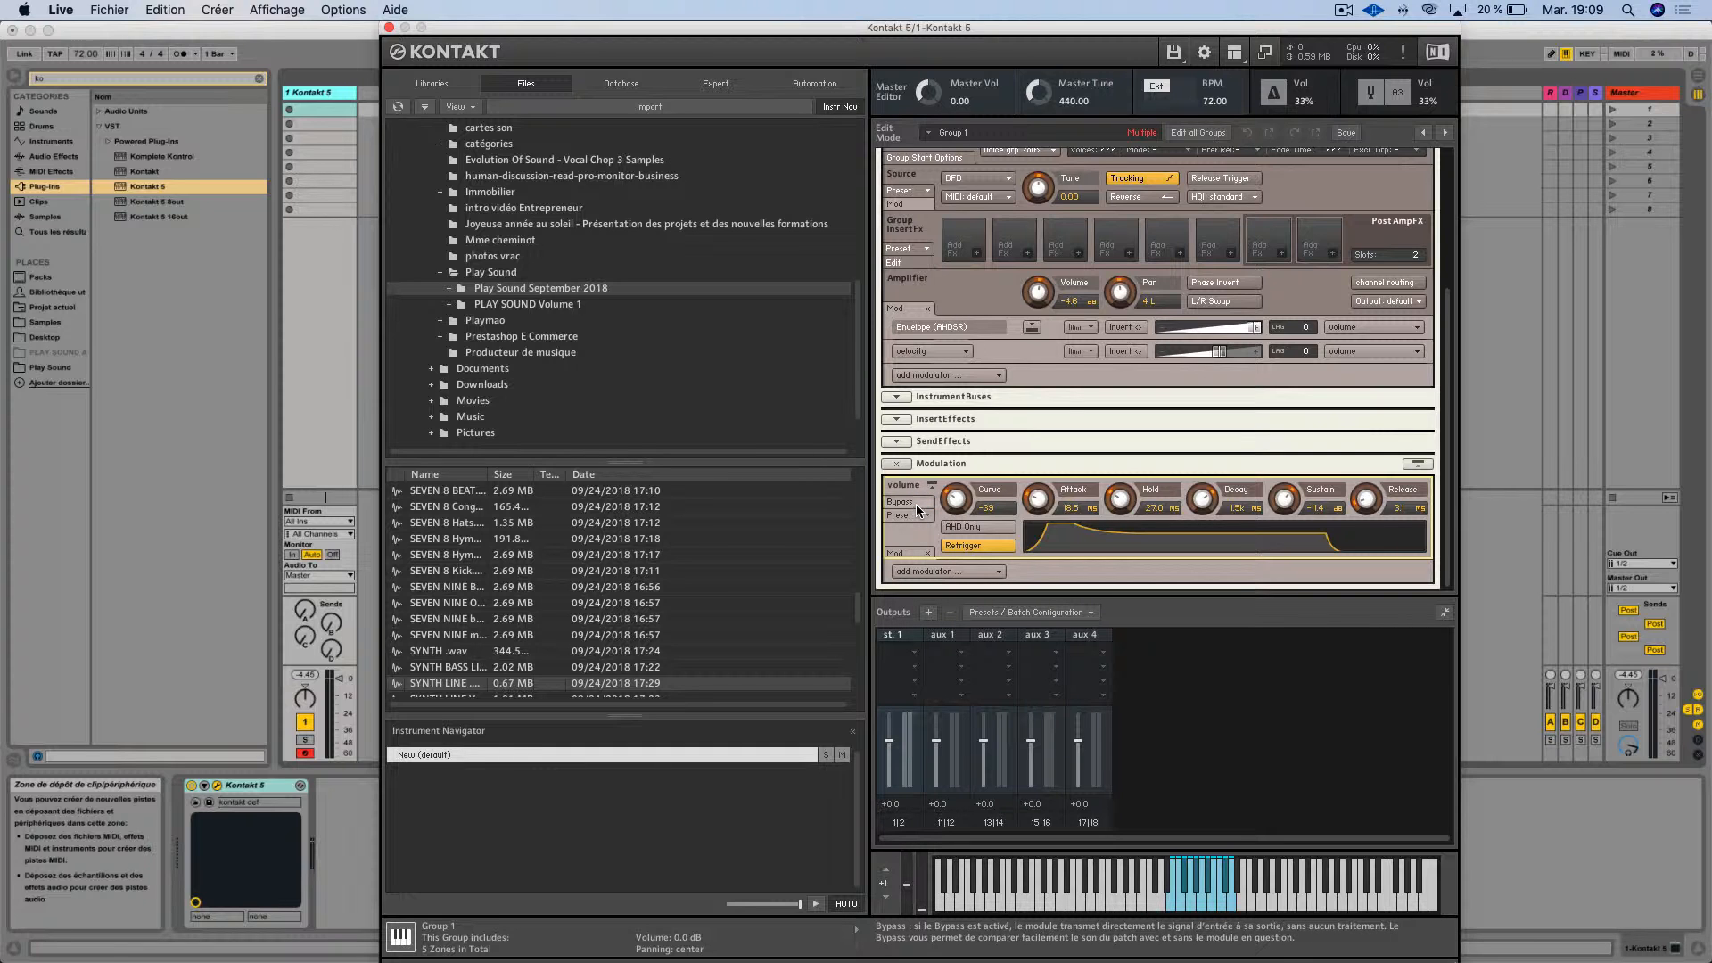
Jump from the amplifier's AHDSR modulator to its volume envelope and raise the attack to about 82 ms
scroll(972, 528, "up", 3)
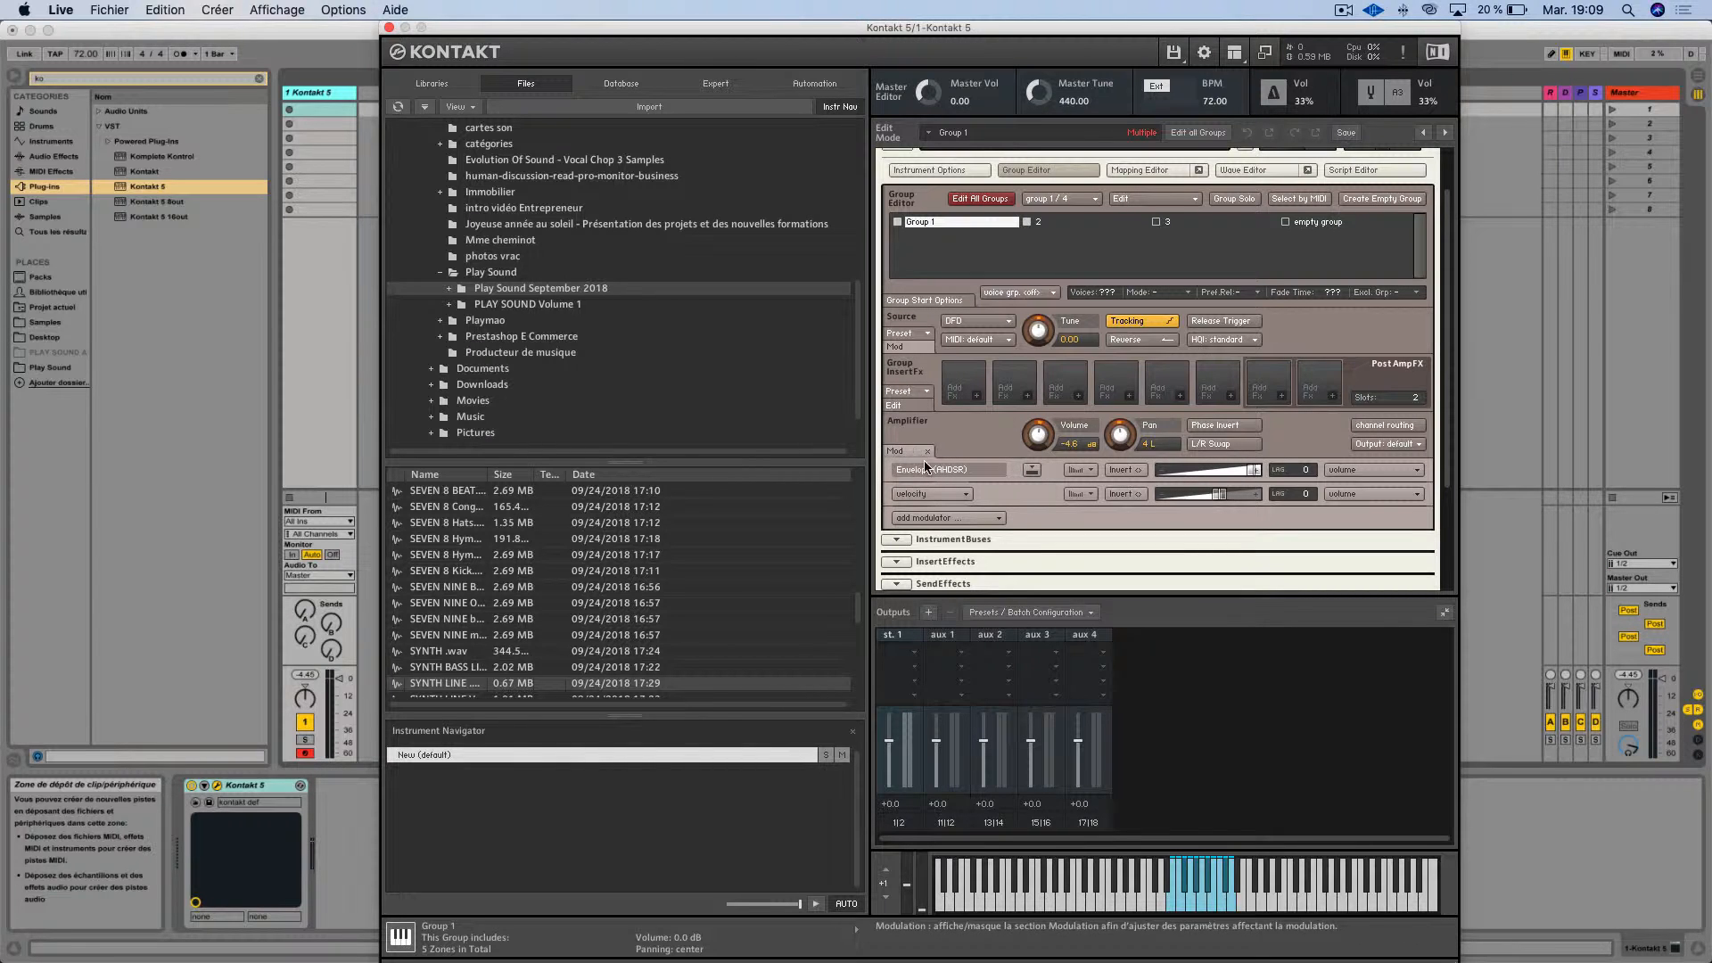
left_click(944, 519)
left_click(1028, 517)
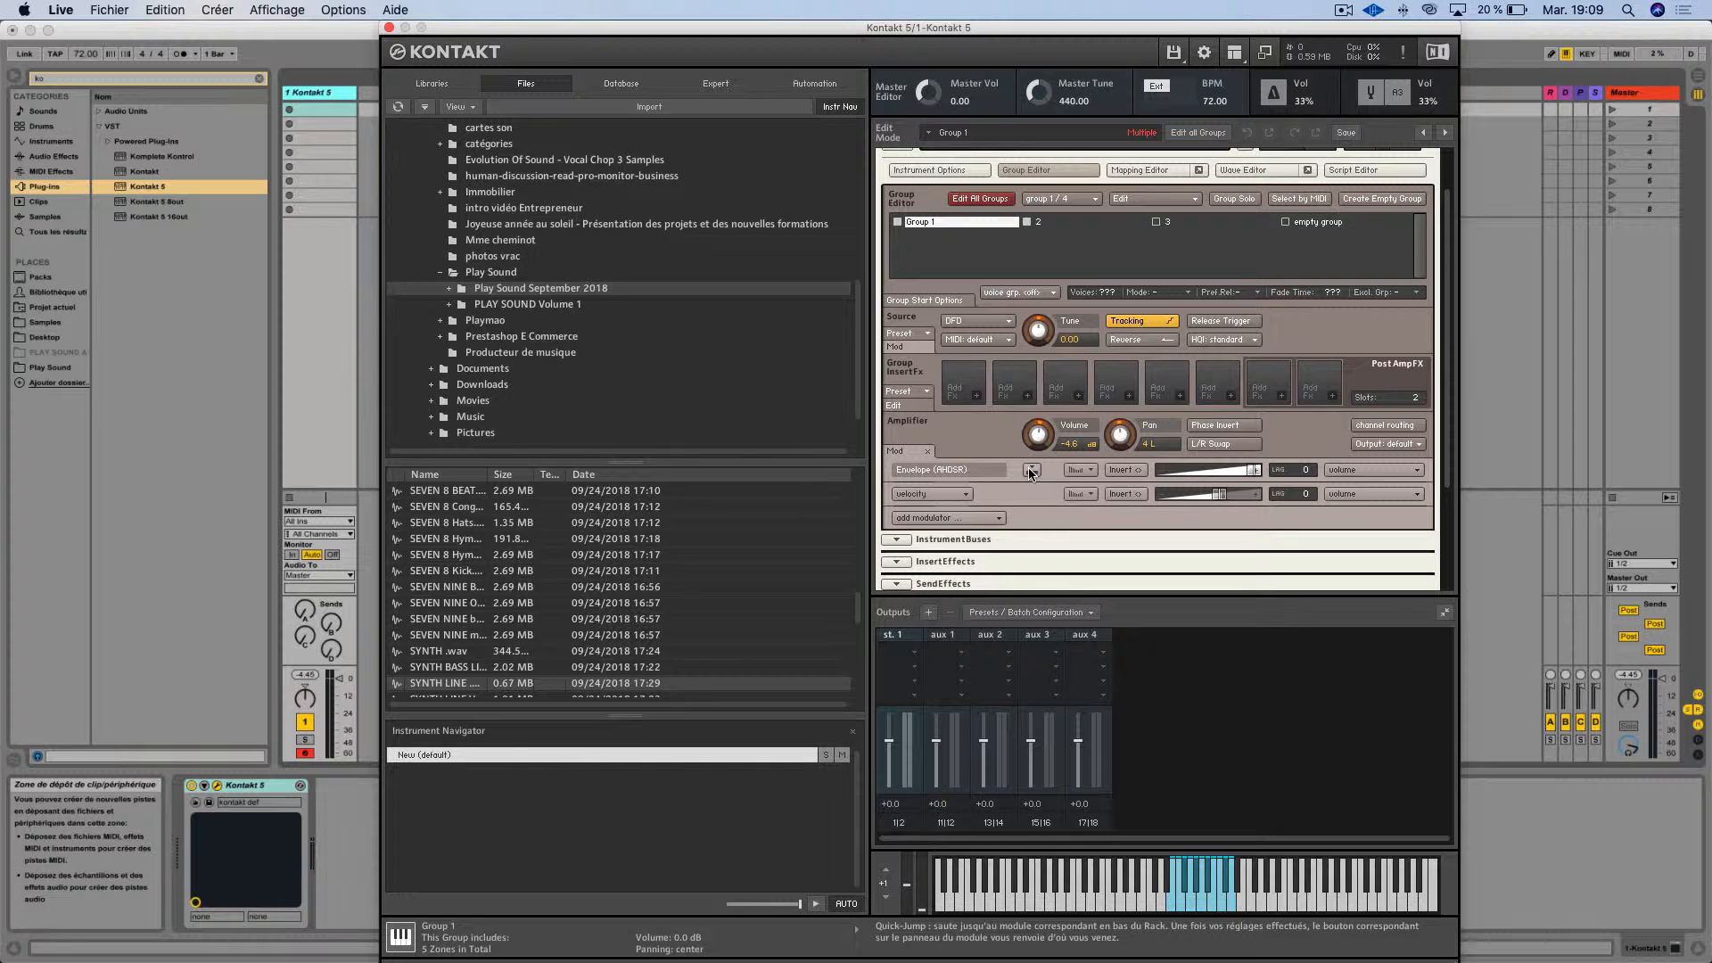
left_click(1031, 469)
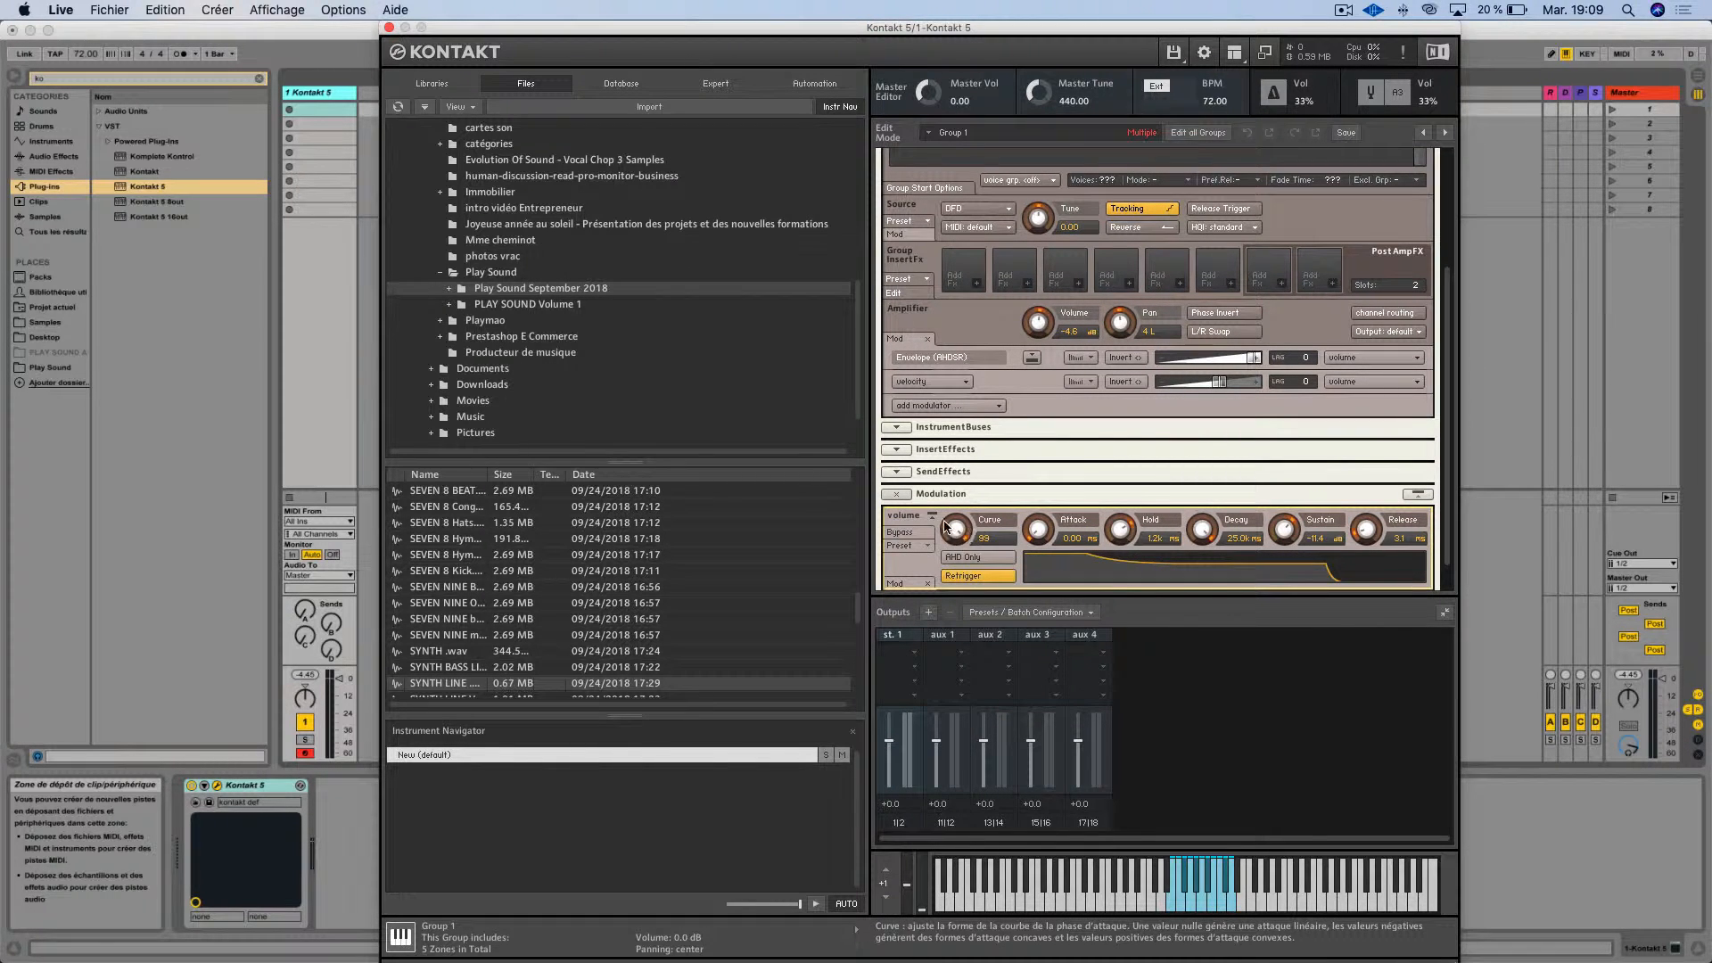
left_click(913, 517)
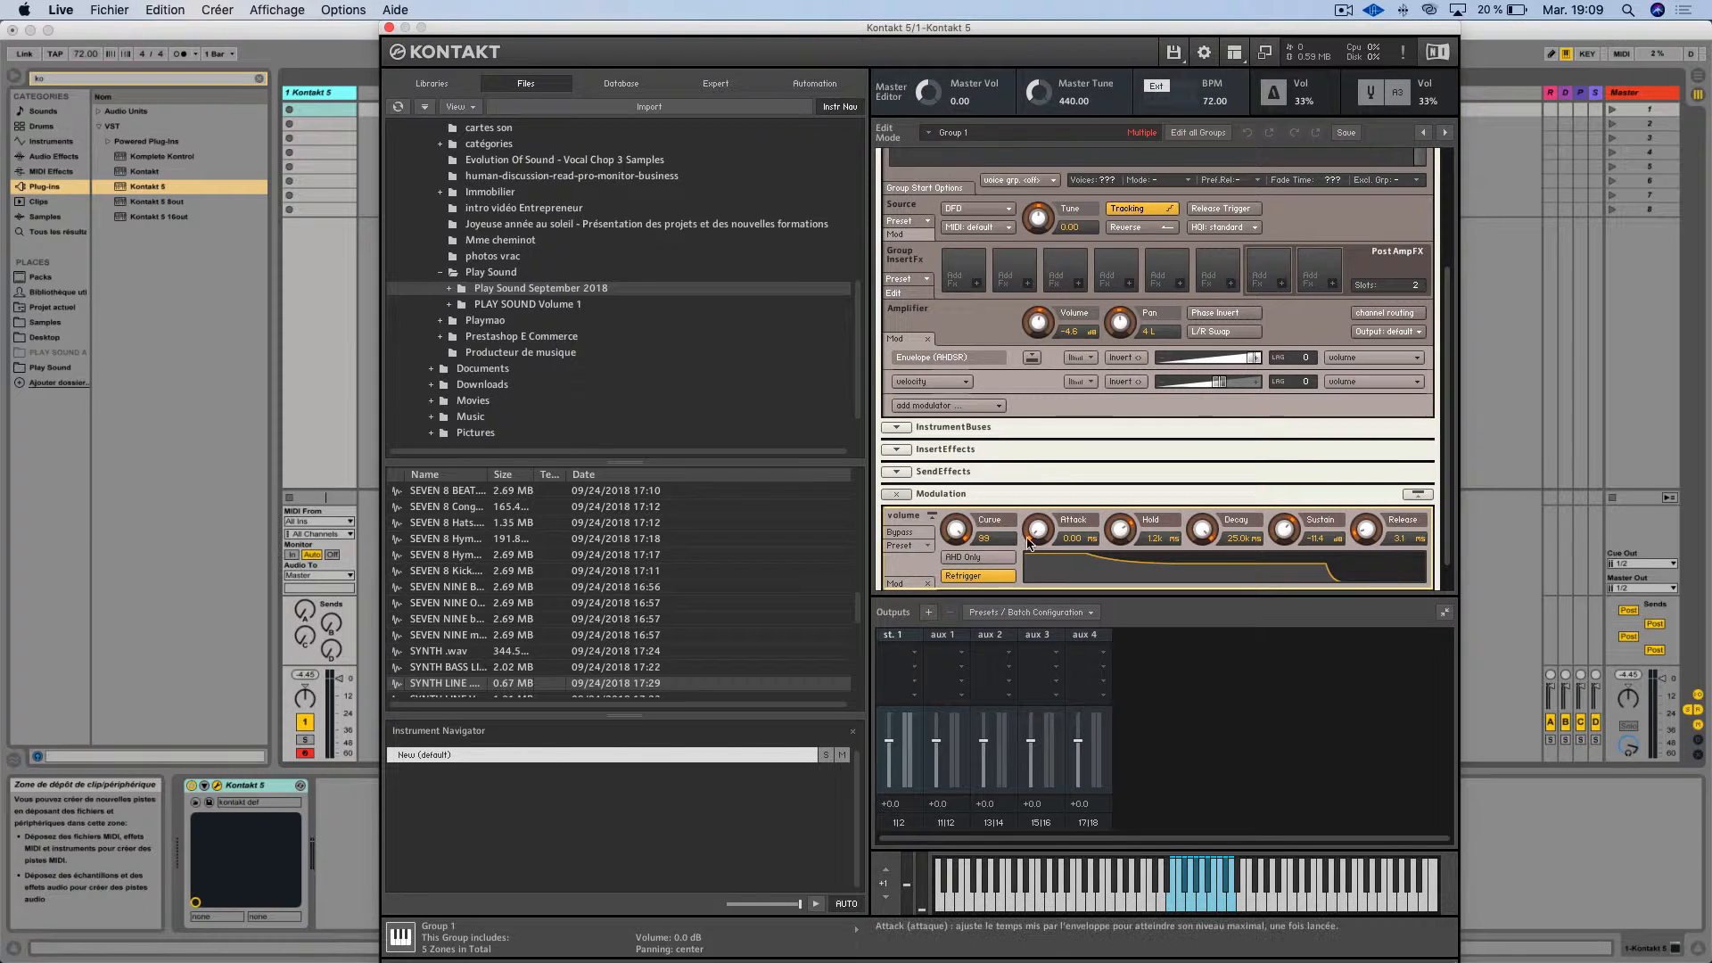
left_click_drag(1046, 528, 1082, 463)
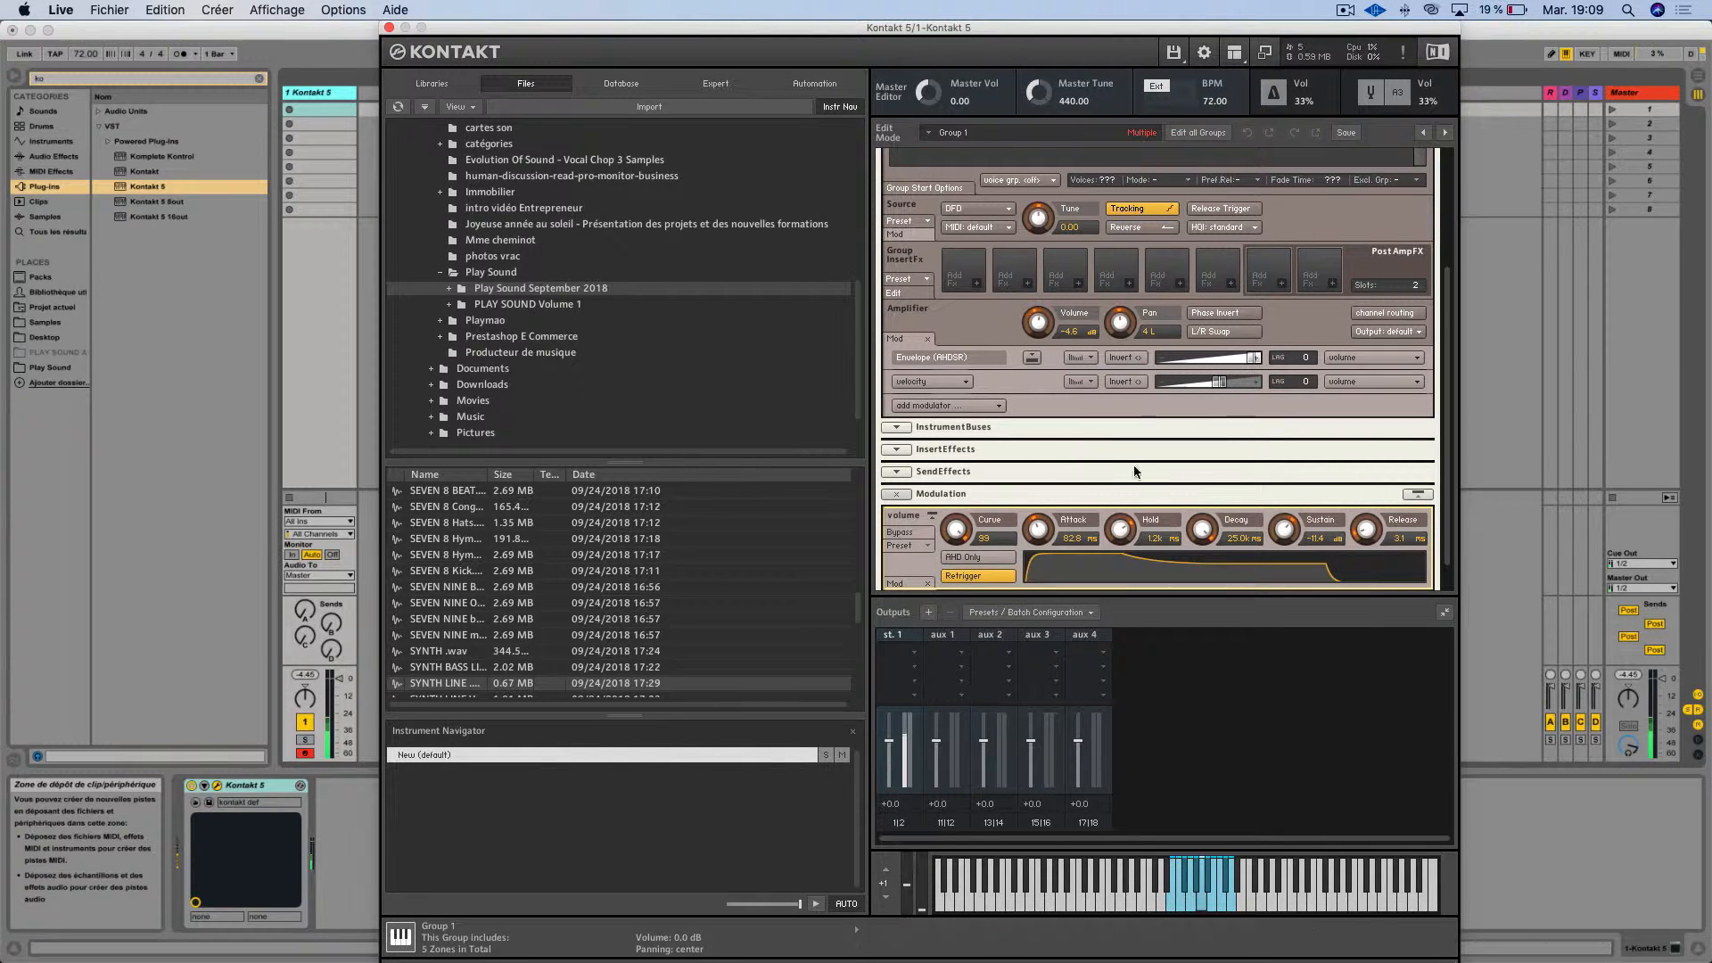
Activate the modulation shaper of the amplifier's AHDSR envelope and bend the curve's midpoint slightly upward
scroll(1124, 392, "down", 1)
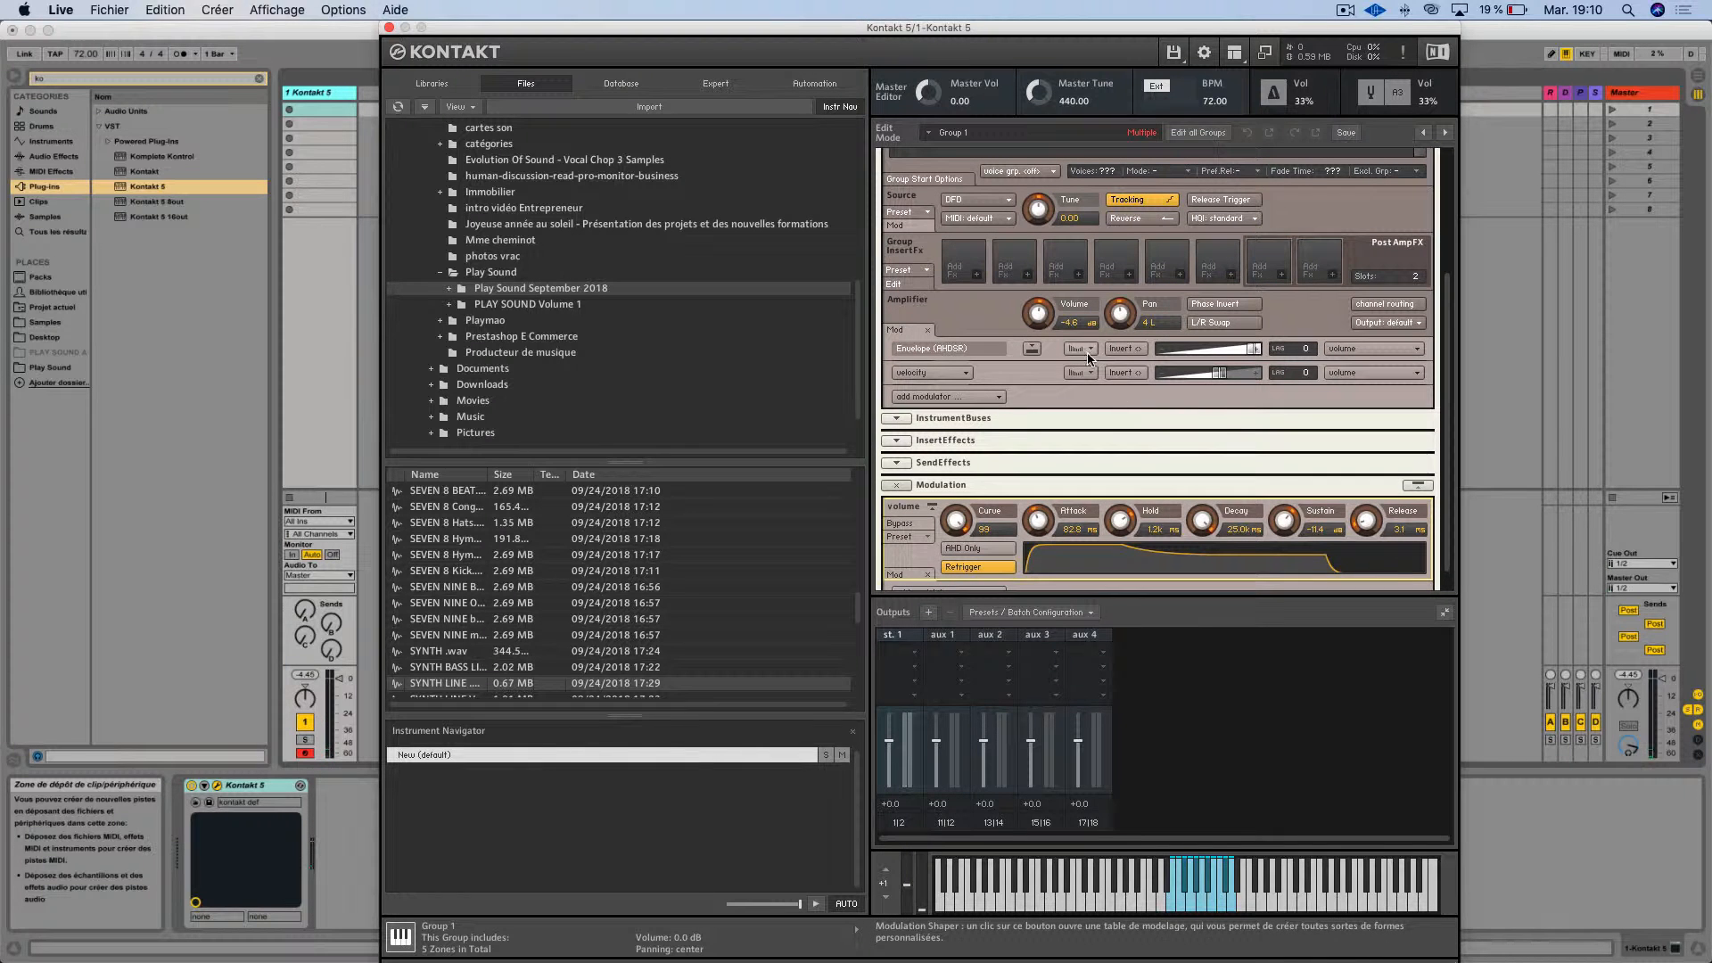
left_click(1082, 350)
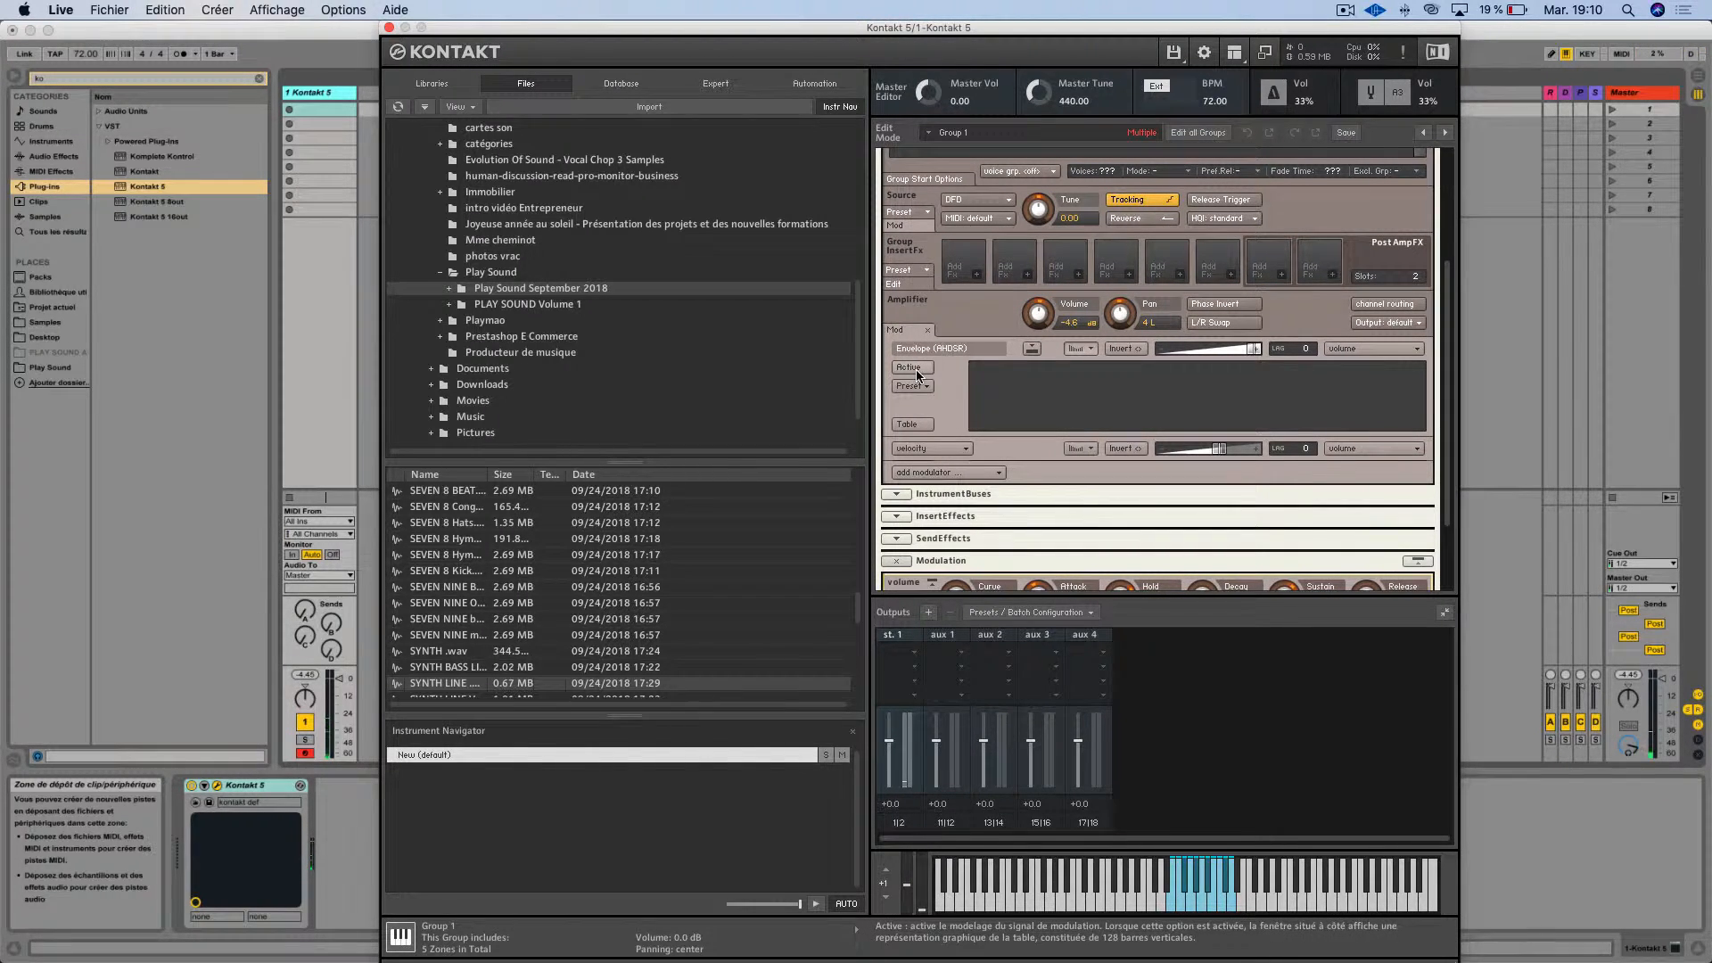
left_click(911, 368)
left_click(1076, 350)
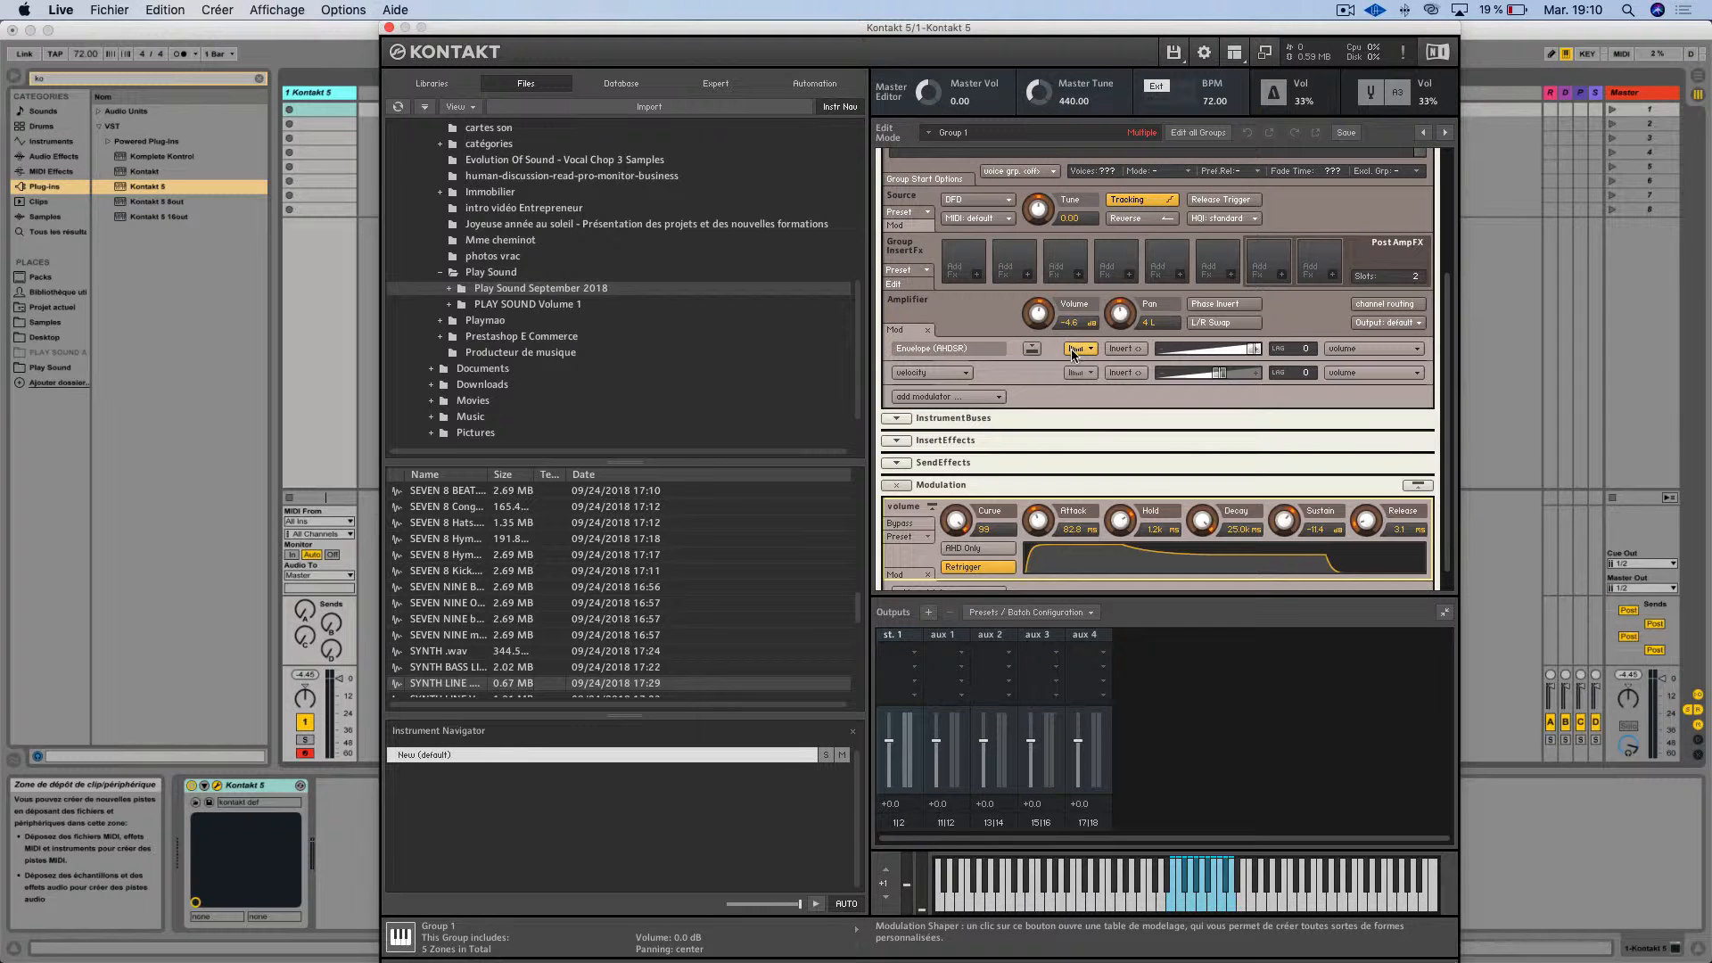
left_click(1077, 350)
left_click(917, 368)
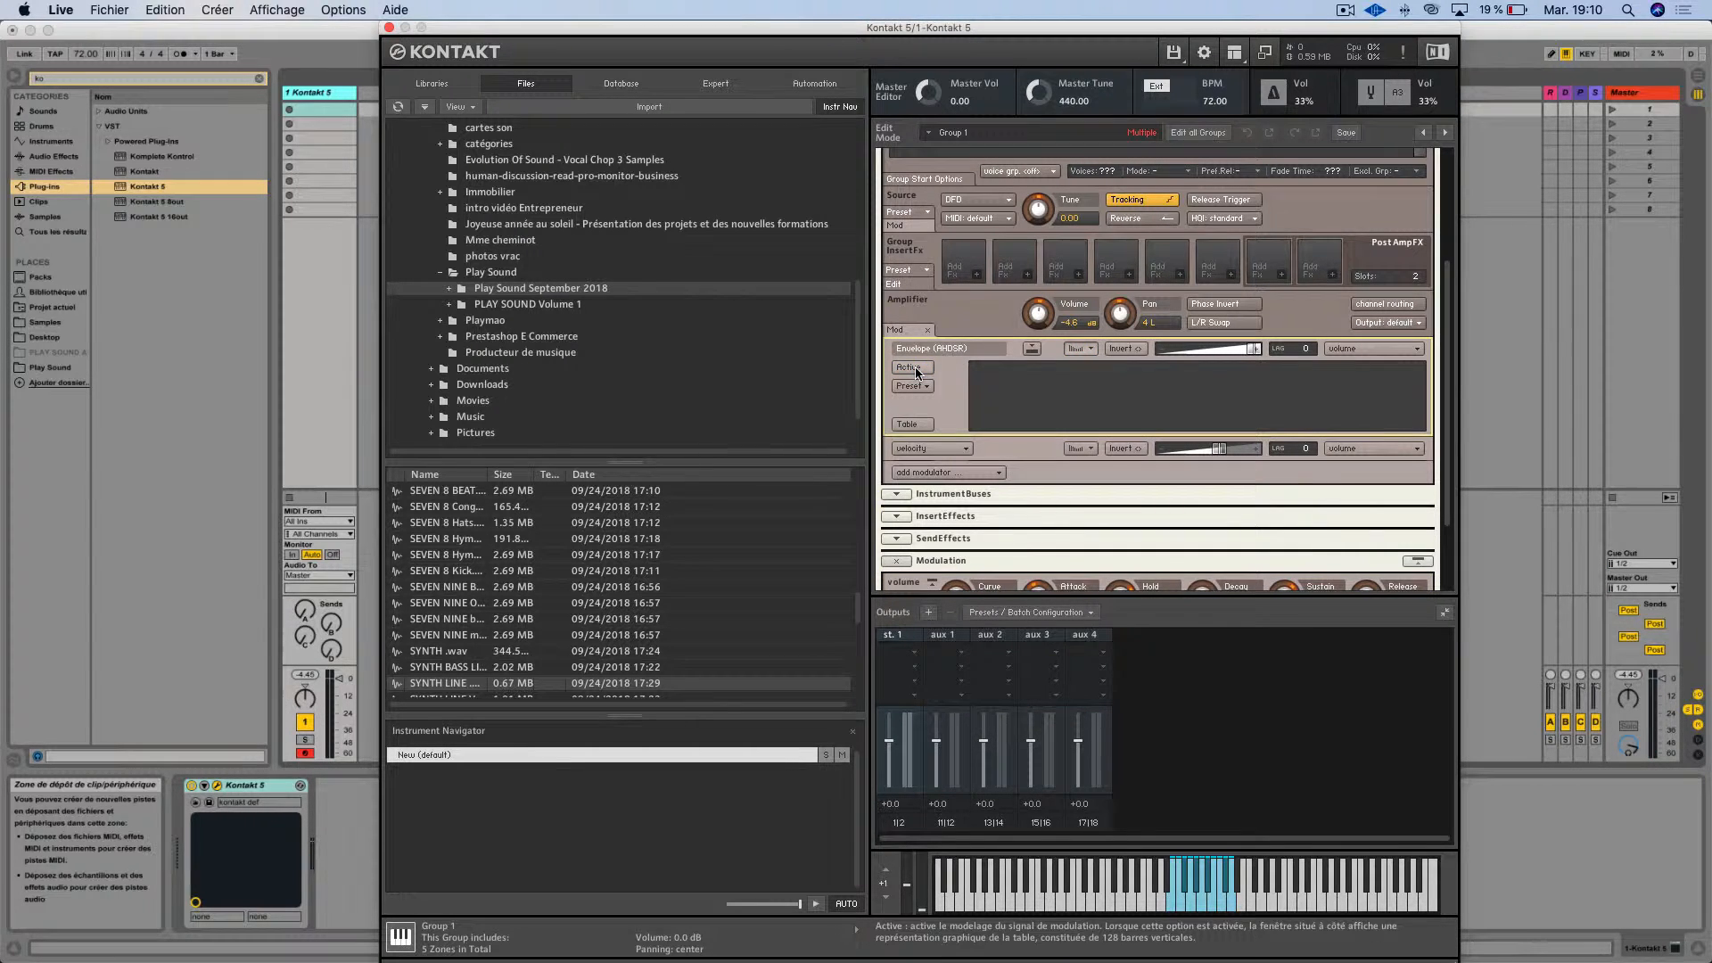
left_click(917, 368)
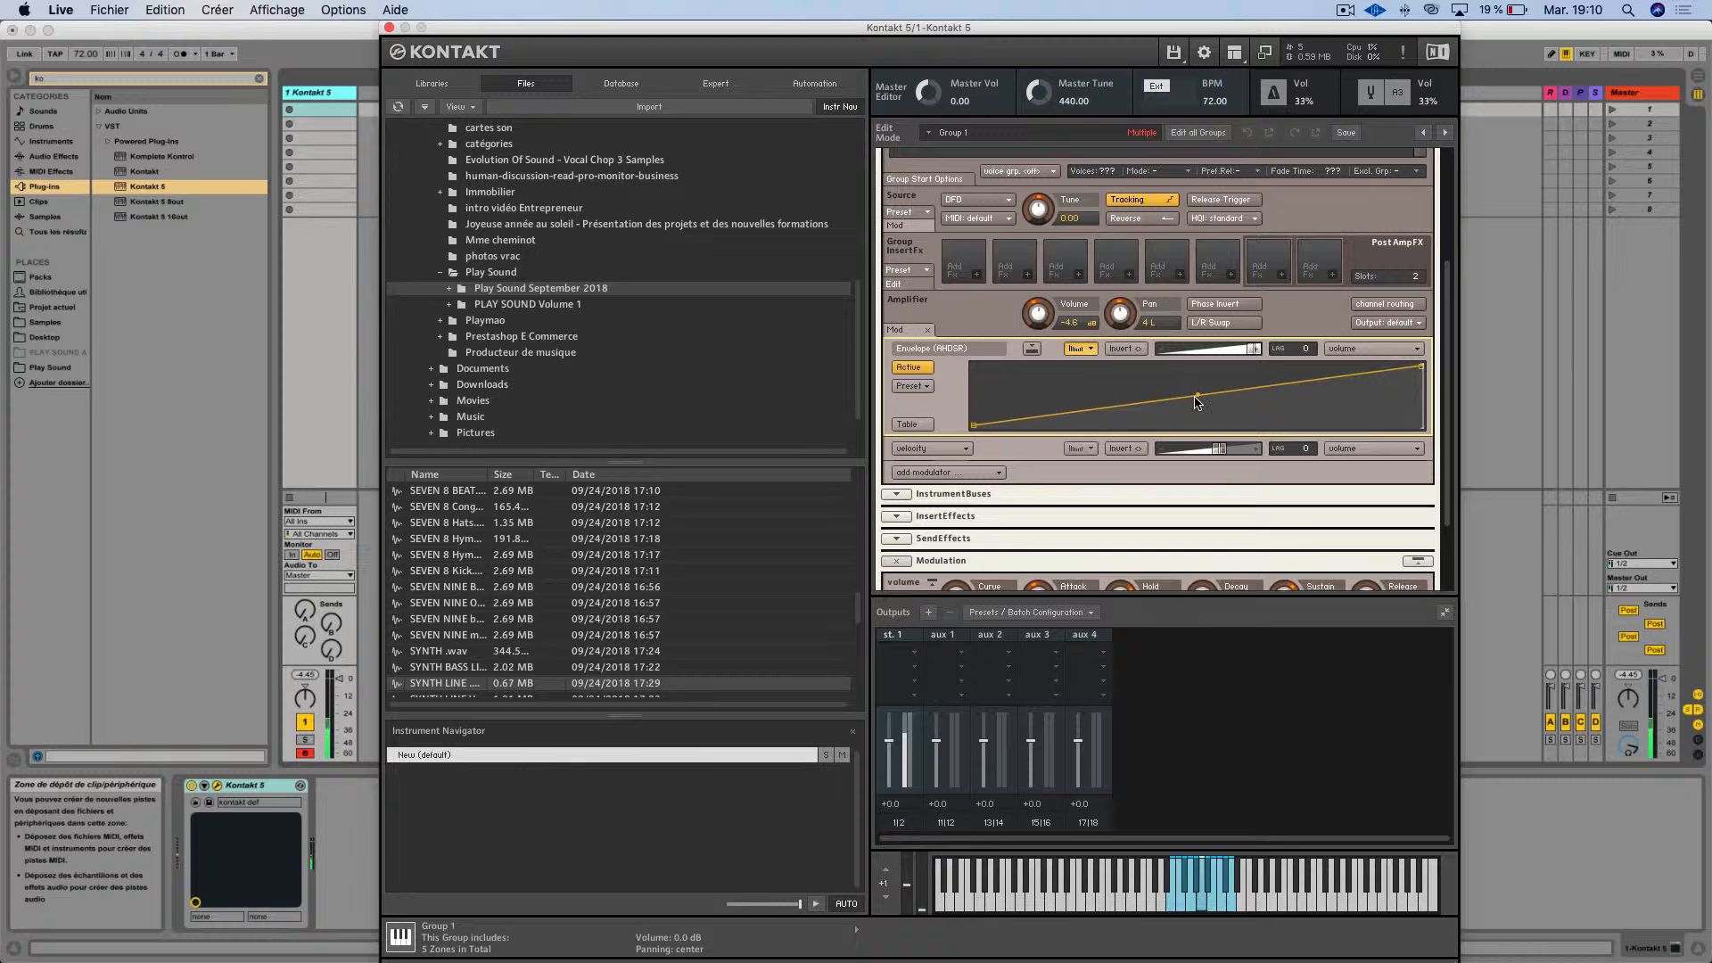
mouse_move(1196, 396)
left_mouse_down()
mouse_move(1155, 407)
mouse_move(1106, 379)
mouse_move(1072, 394)
mouse_move(1114, 375)
mouse_move(1201, 380)
mouse_move(1208, 404)
mouse_move(1199, 380)
left_mouse_up()
Browse the factory presets available for the envelope's modulation shaper
left_click(926, 394)
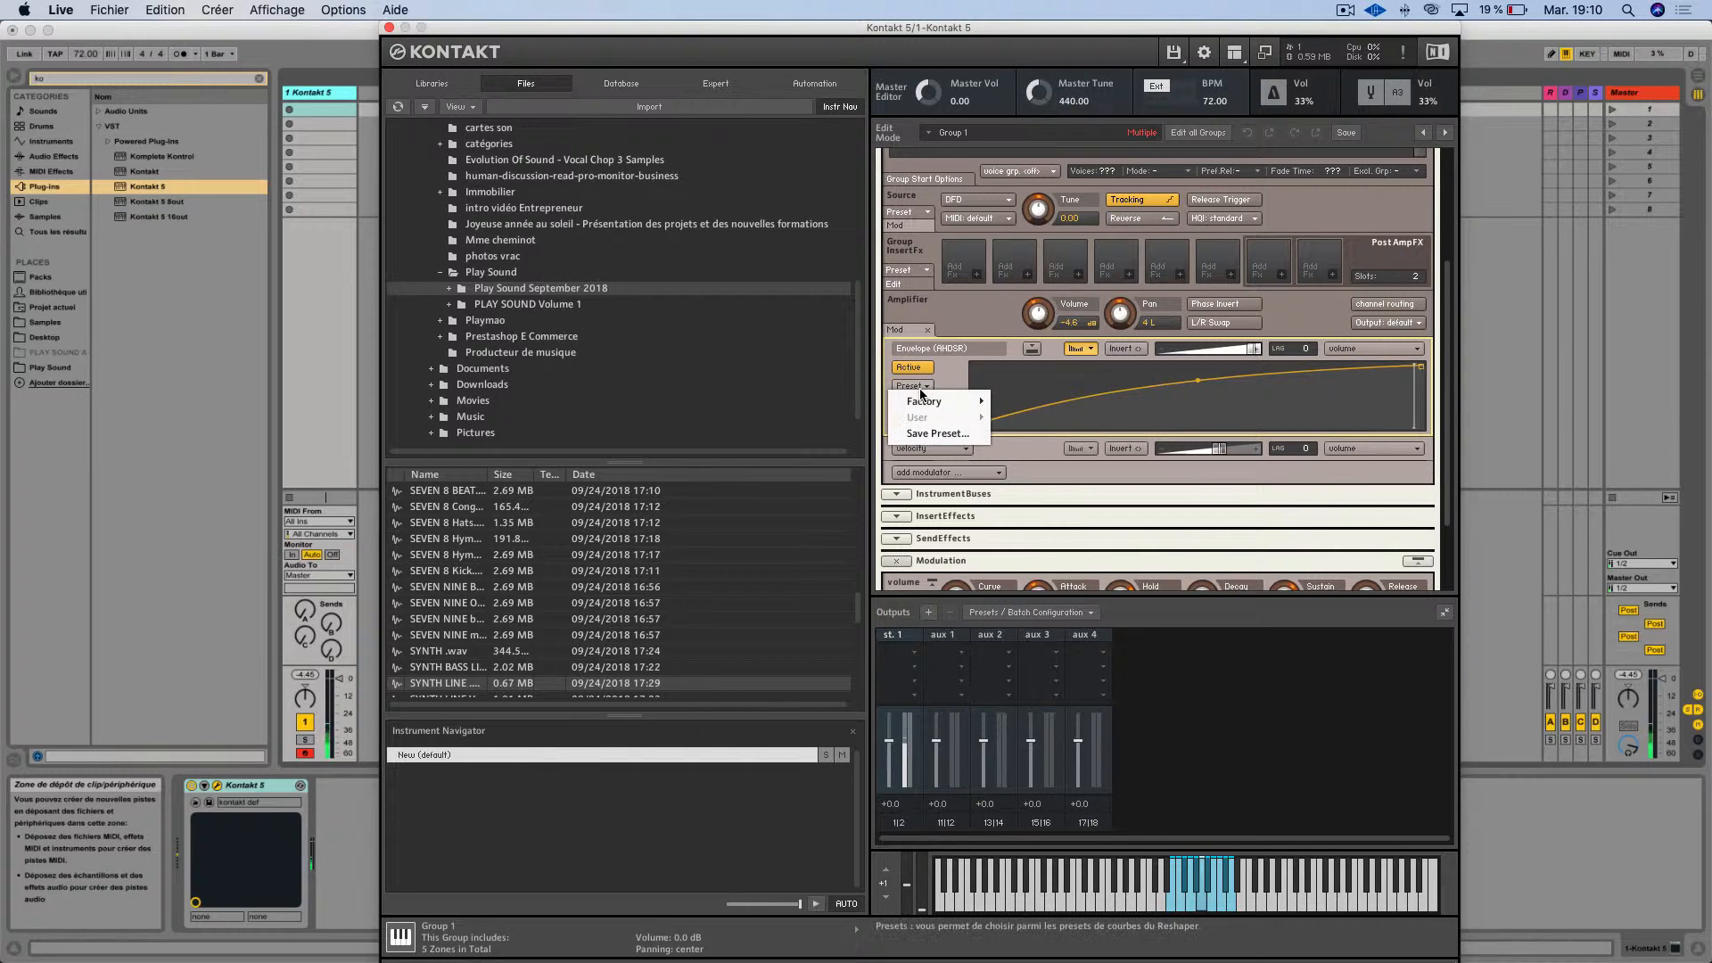
mouse_move(932, 403)
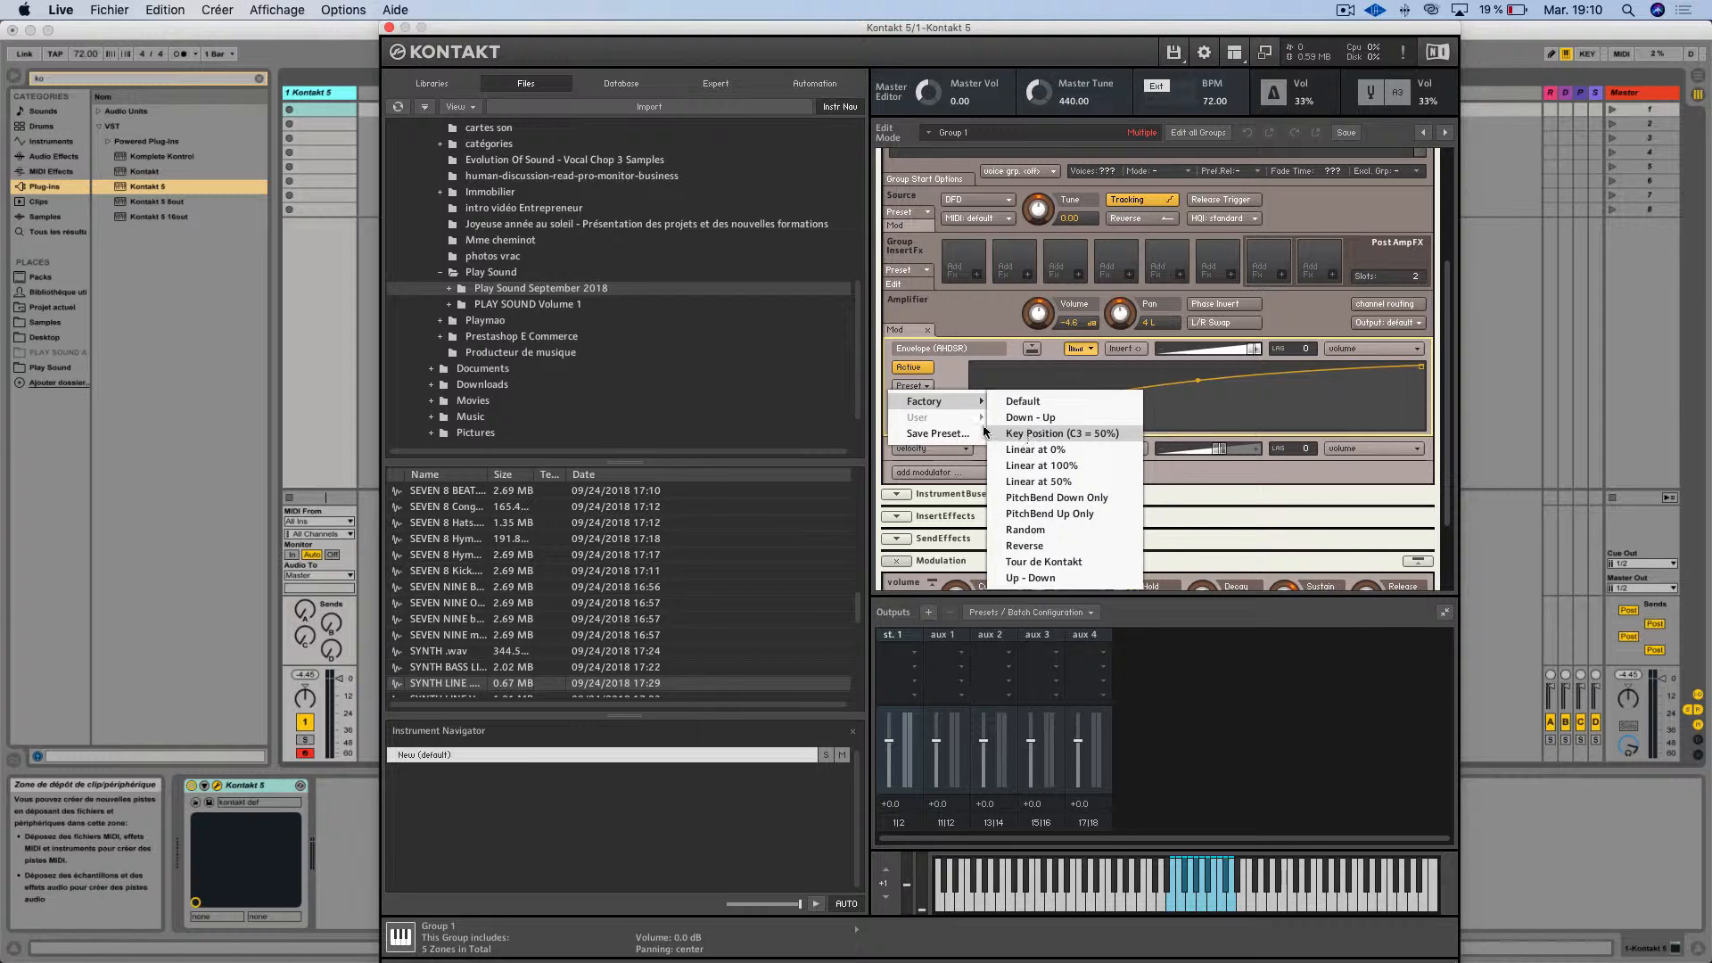
left_click(945, 374)
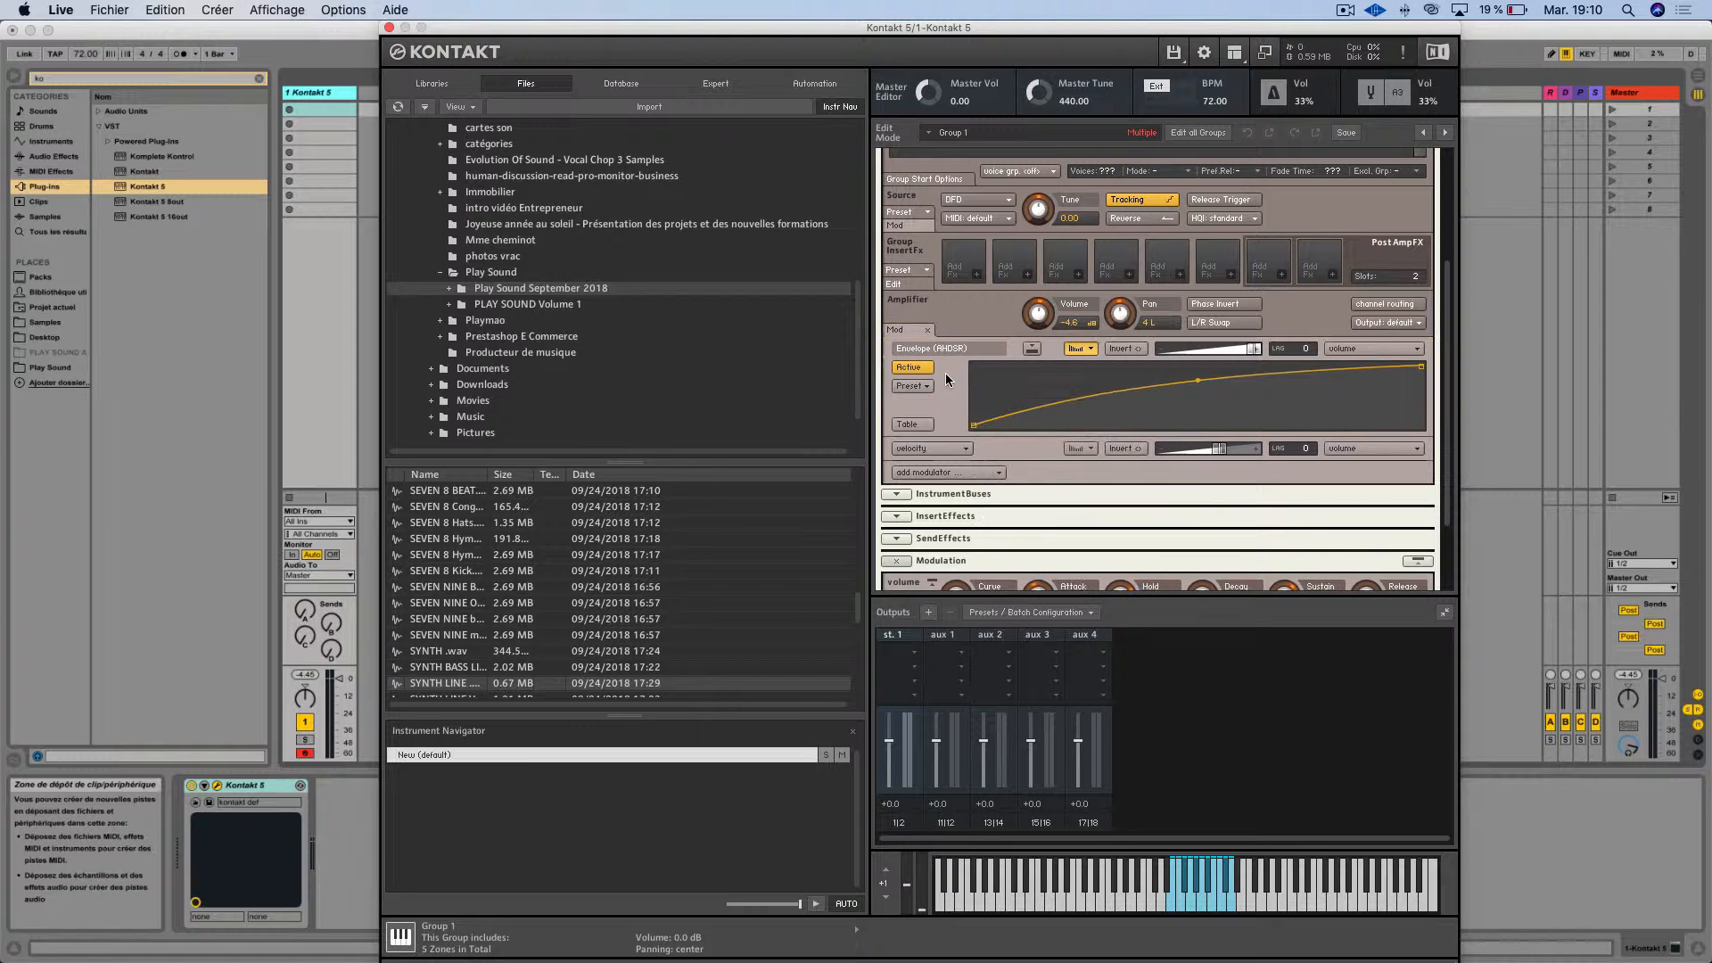
Try the shaper's Table mode by redrawing its bars freehand, and return to the curve display
left_click(927, 421)
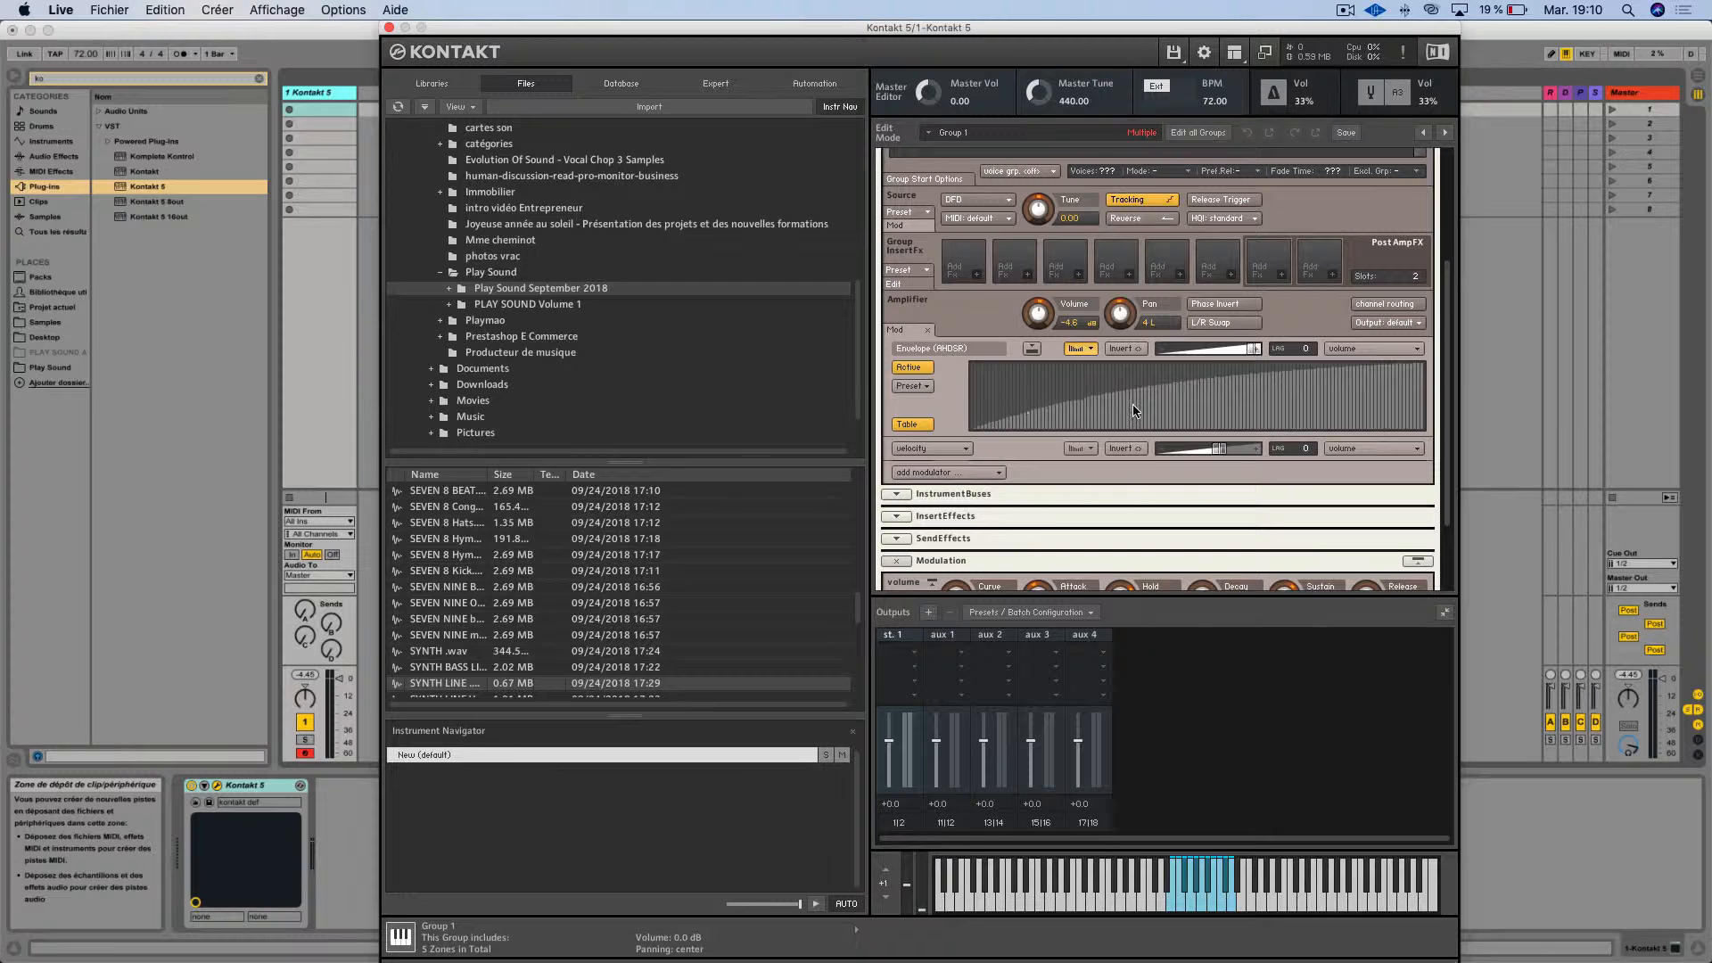
mouse_move(1134, 409)
left_mouse_down()
mouse_move(1075, 416)
mouse_move(1423, 396)
mouse_move(1295, 421)
left_mouse_up()
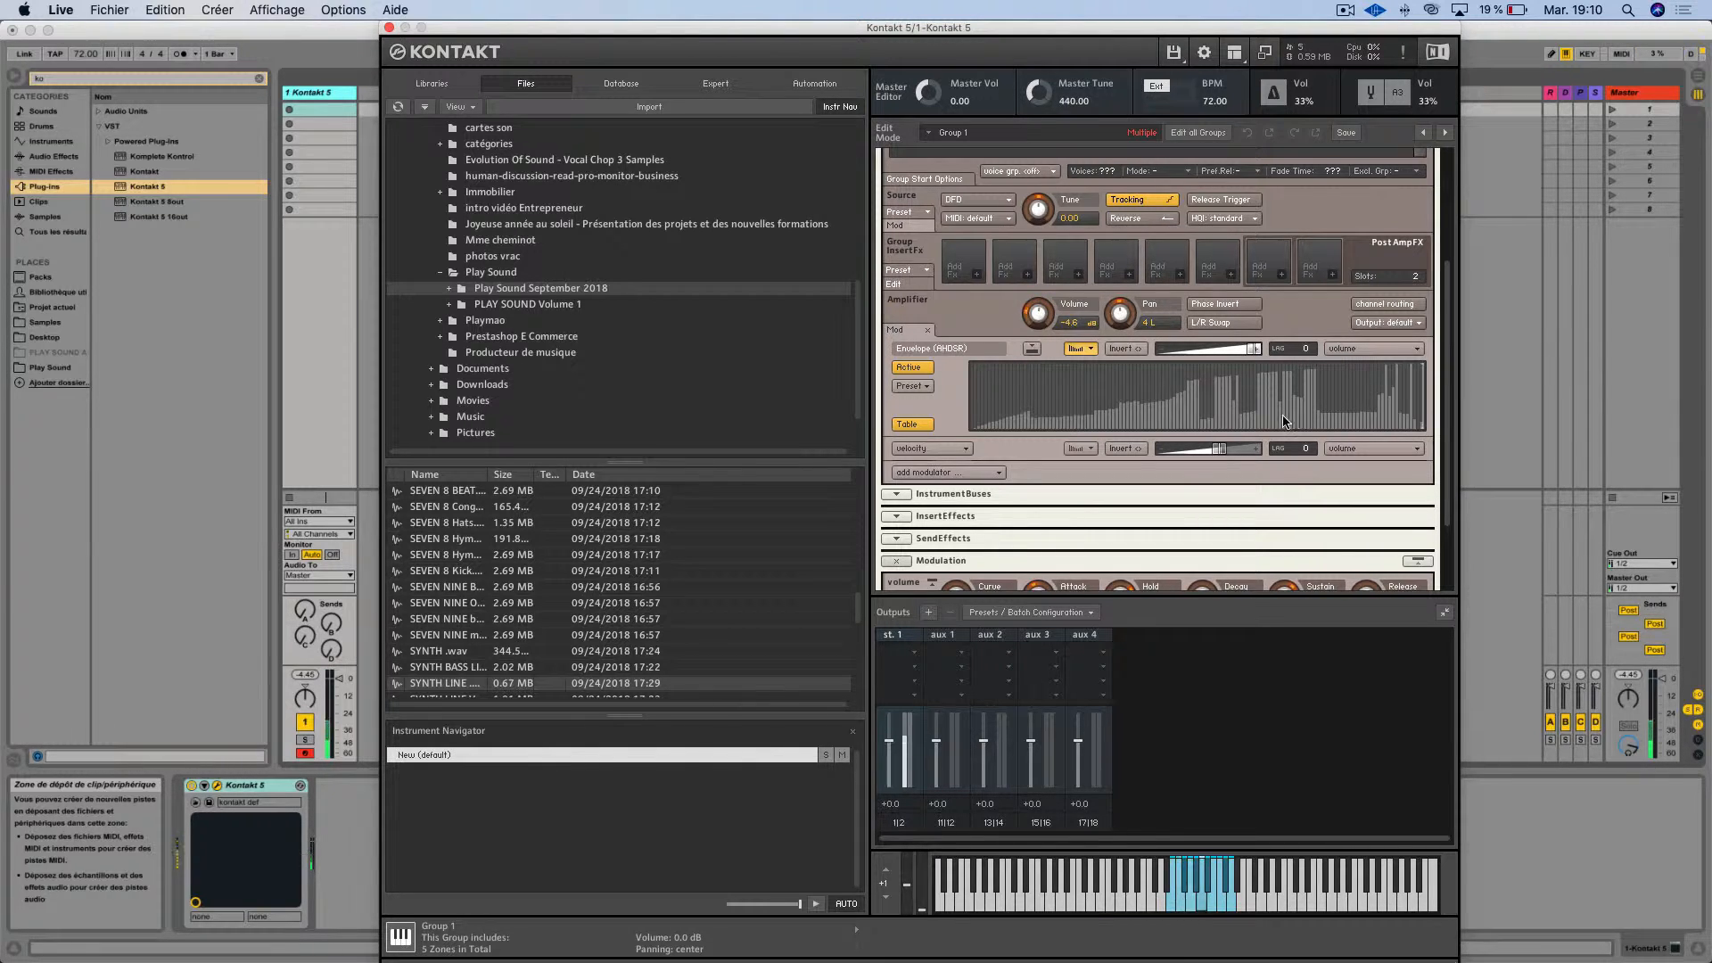
left_click_drag(1474, 408, 1437, 406)
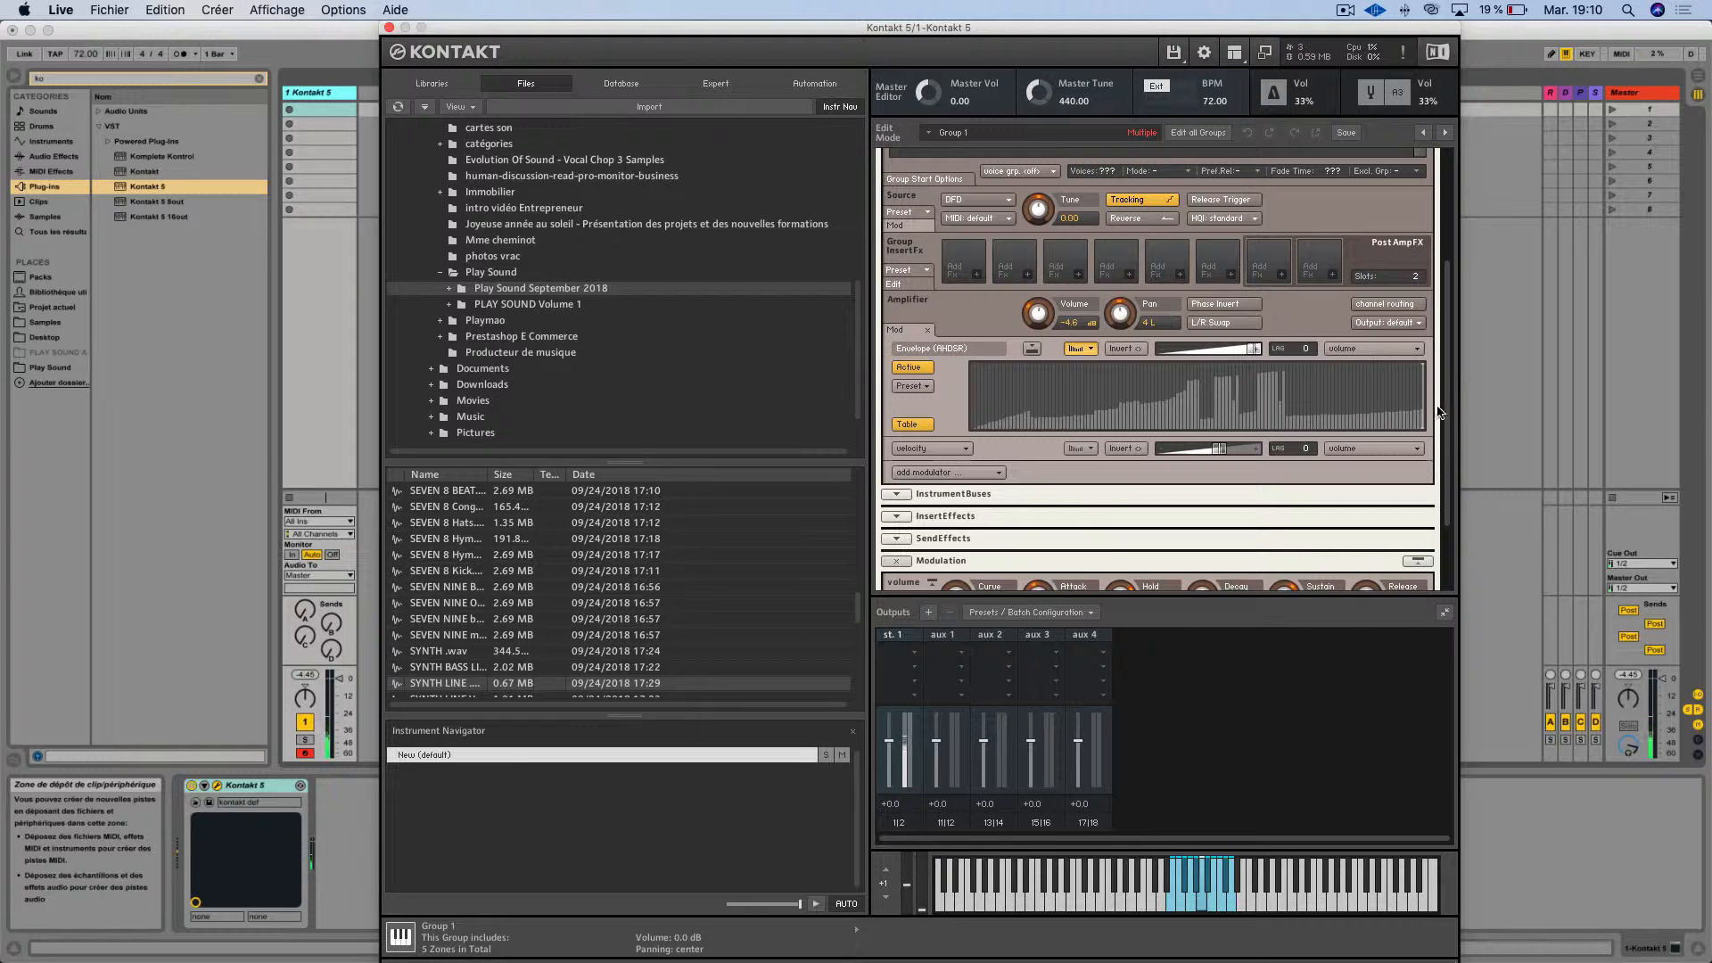
left_click(913, 425)
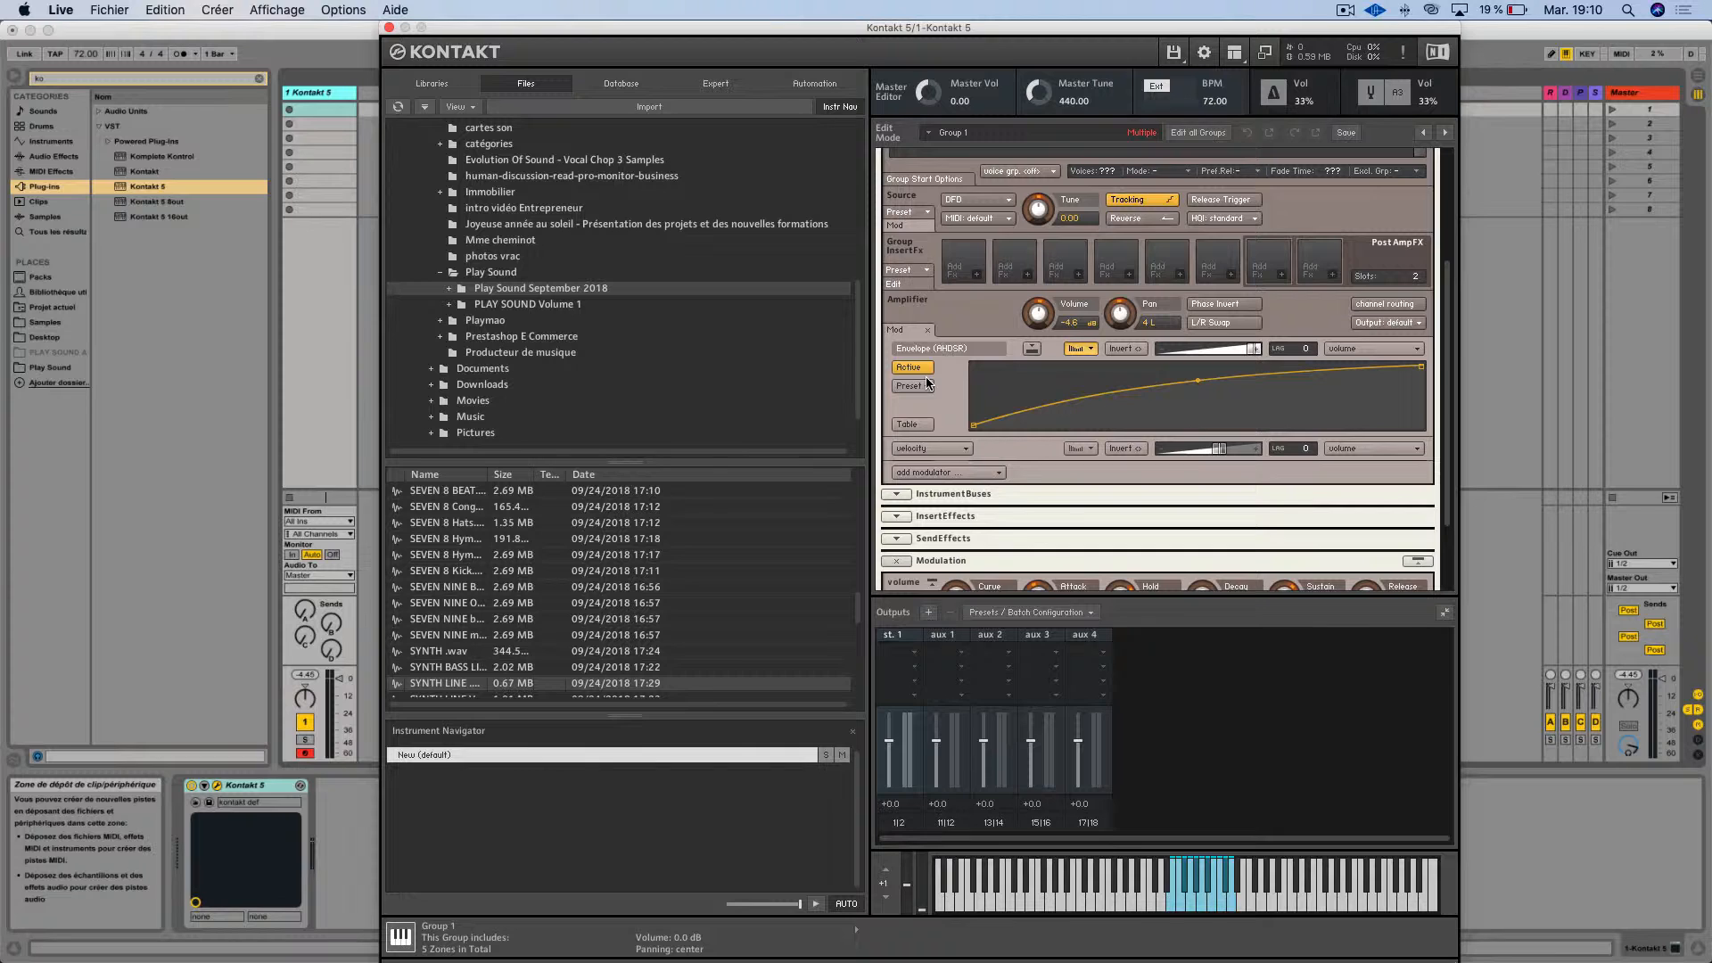
Try inverting the AHDSR envelope's modulation and varying its intensity, leaving Invert off
left_click(1125, 349)
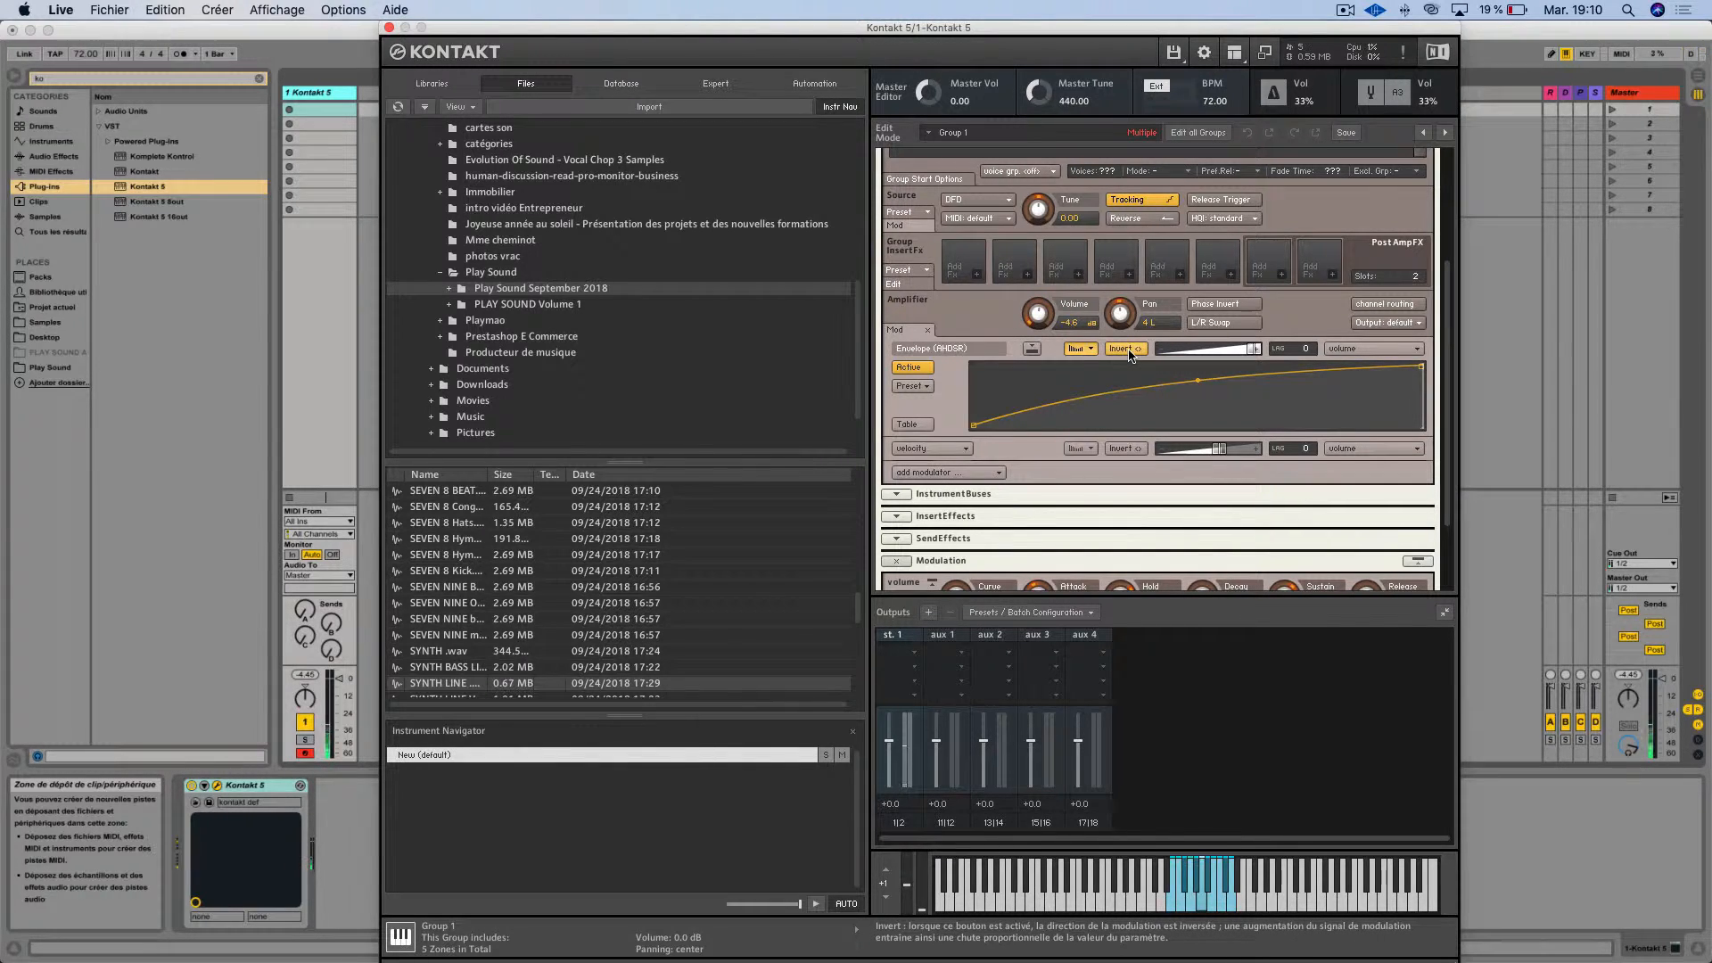
left_click(1126, 349)
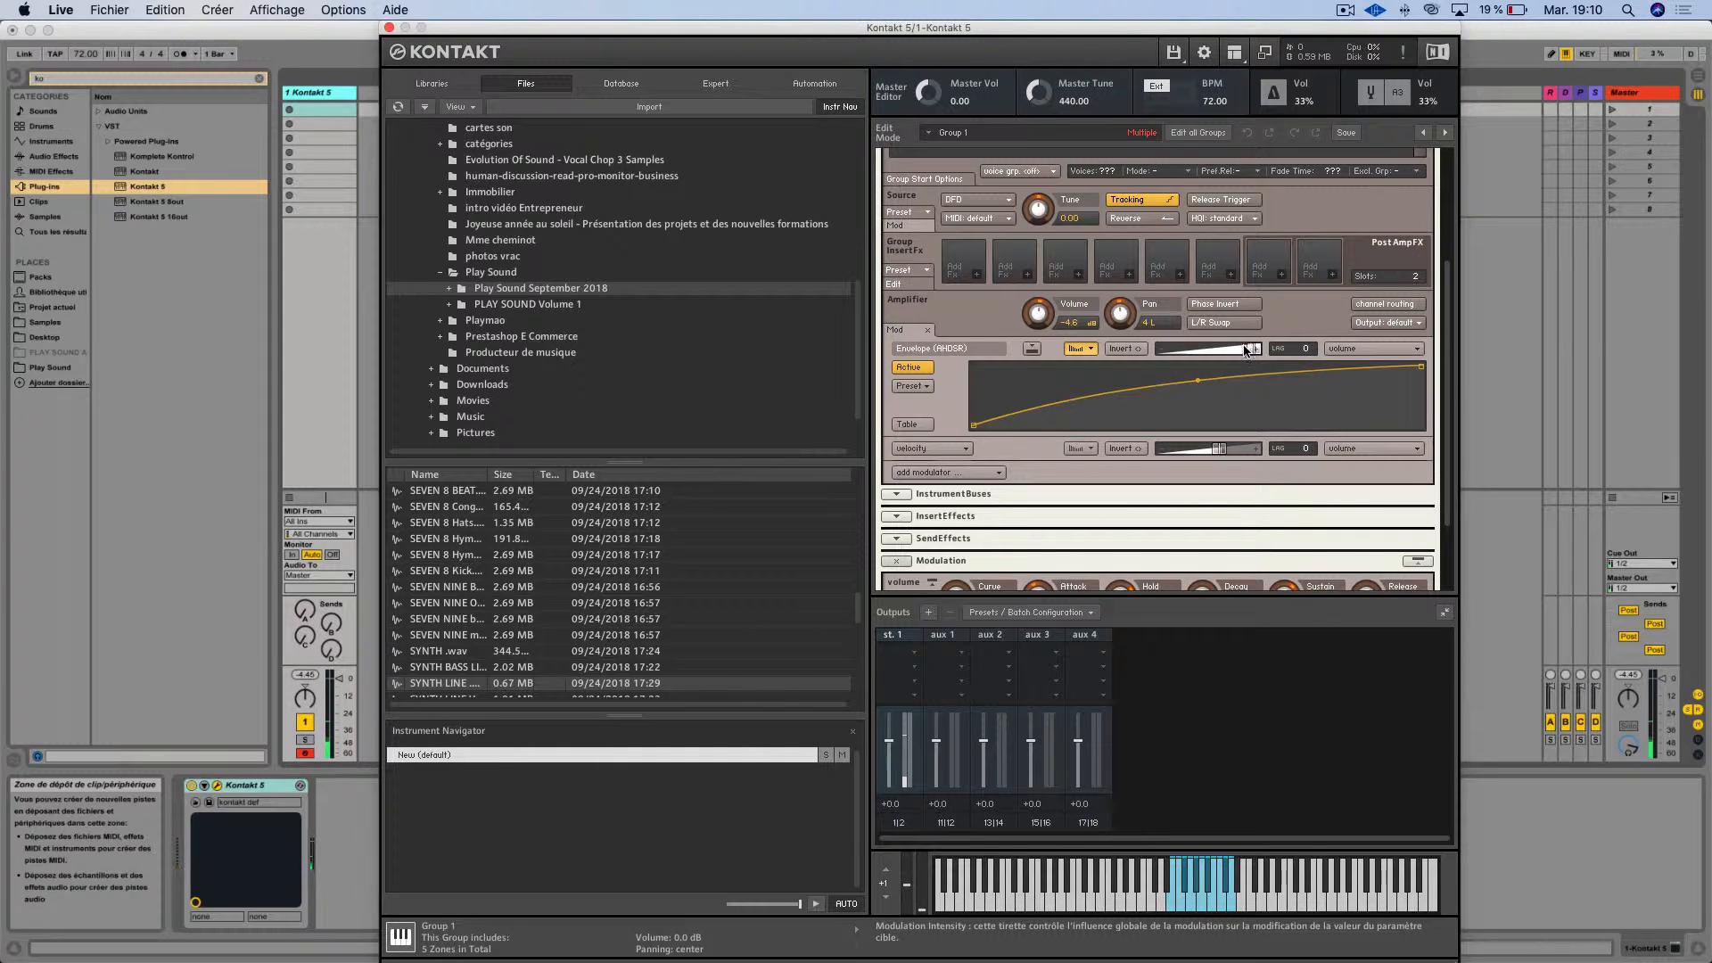
mouse_move(1252, 349)
left_mouse_down()
mouse_move(1182, 359)
mouse_move(1248, 359)
left_mouse_up()
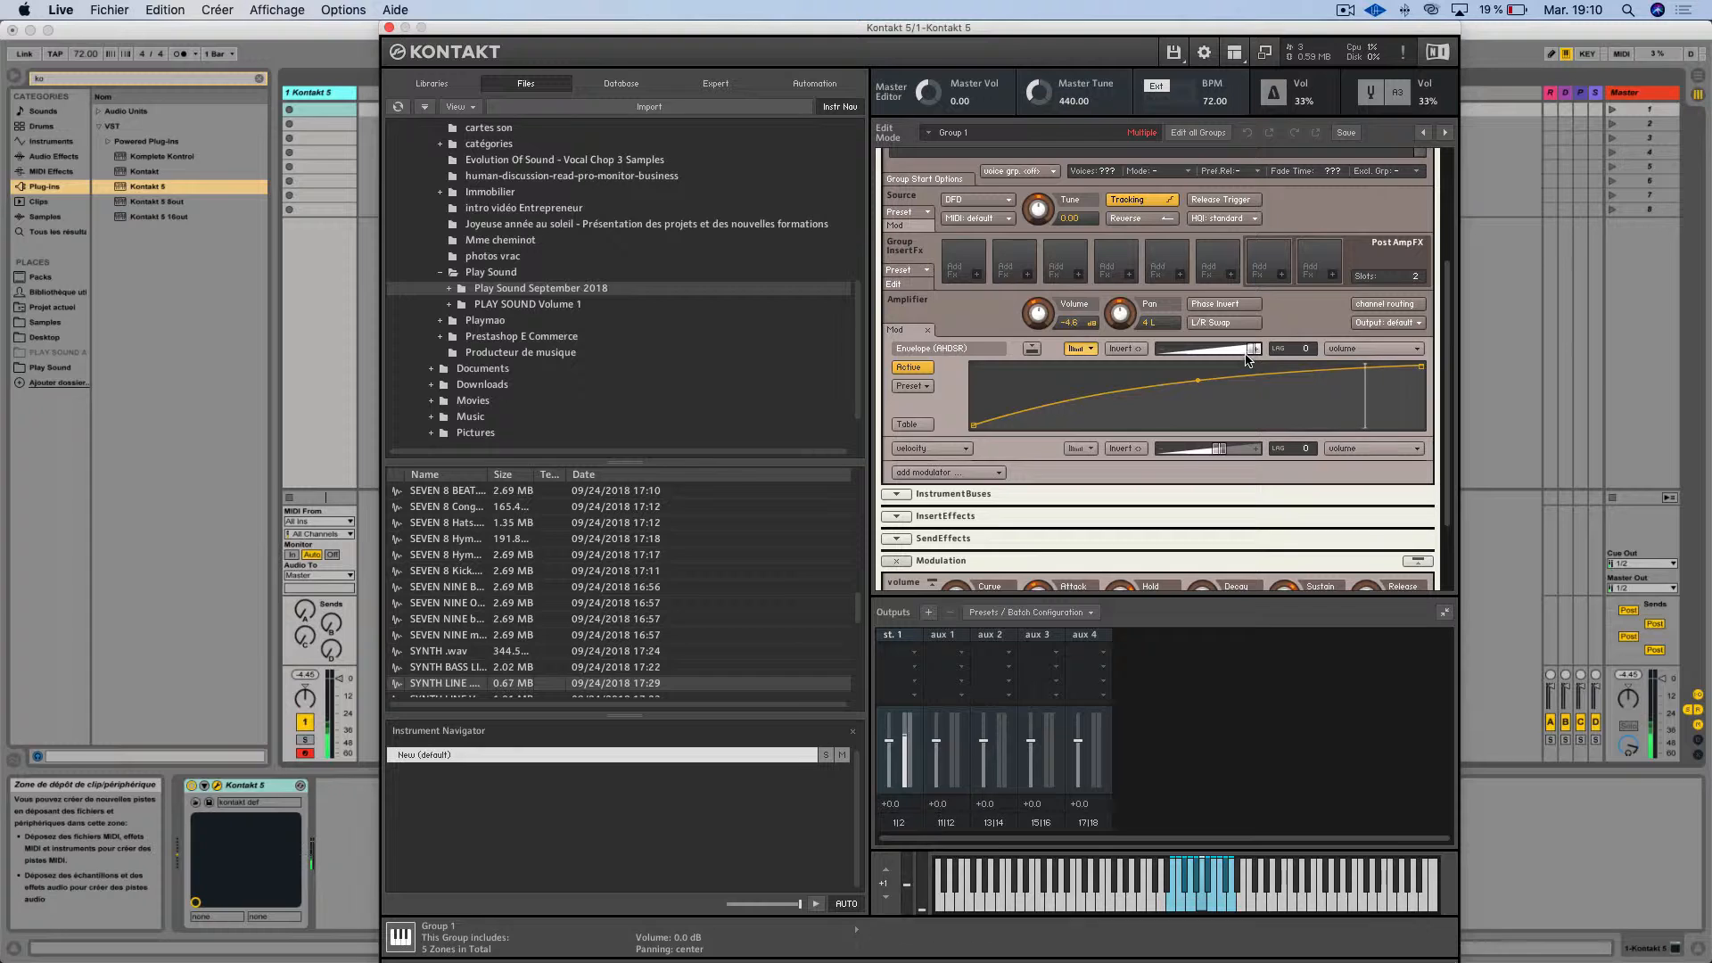
Assign the amplifier's AHDSR envelope modulation to pan and set its lag to 4999
scroll(1353, 355, "down", 1)
left_click(1359, 340)
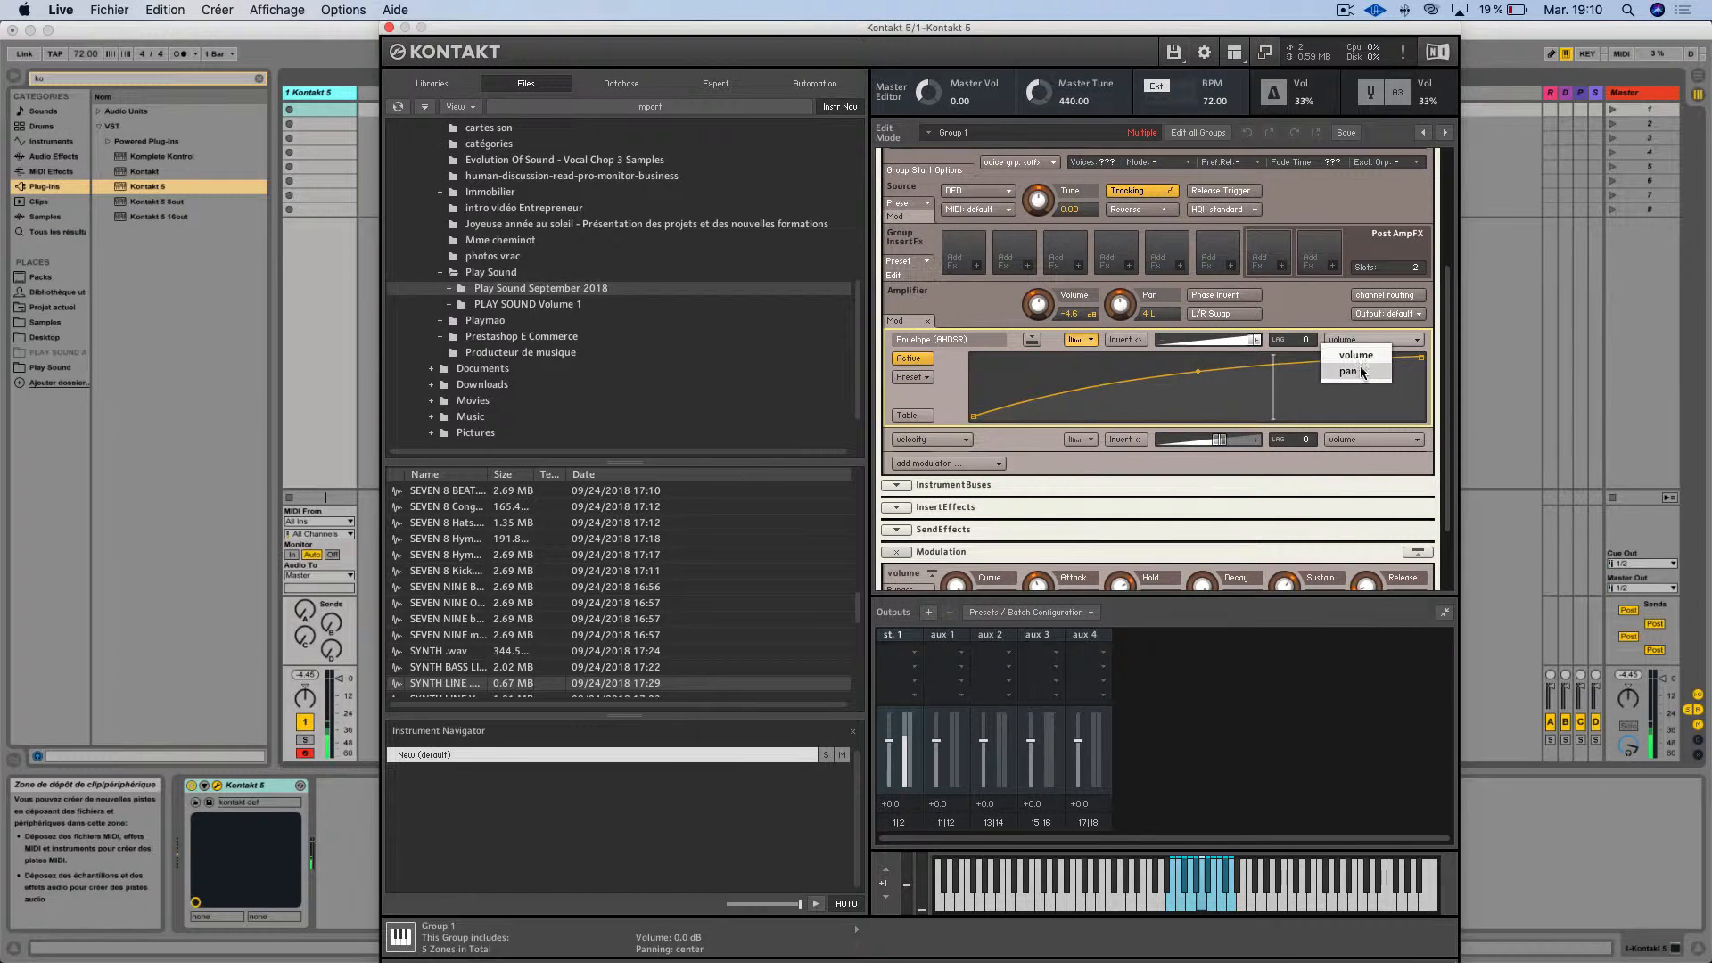
left_click(1349, 372)
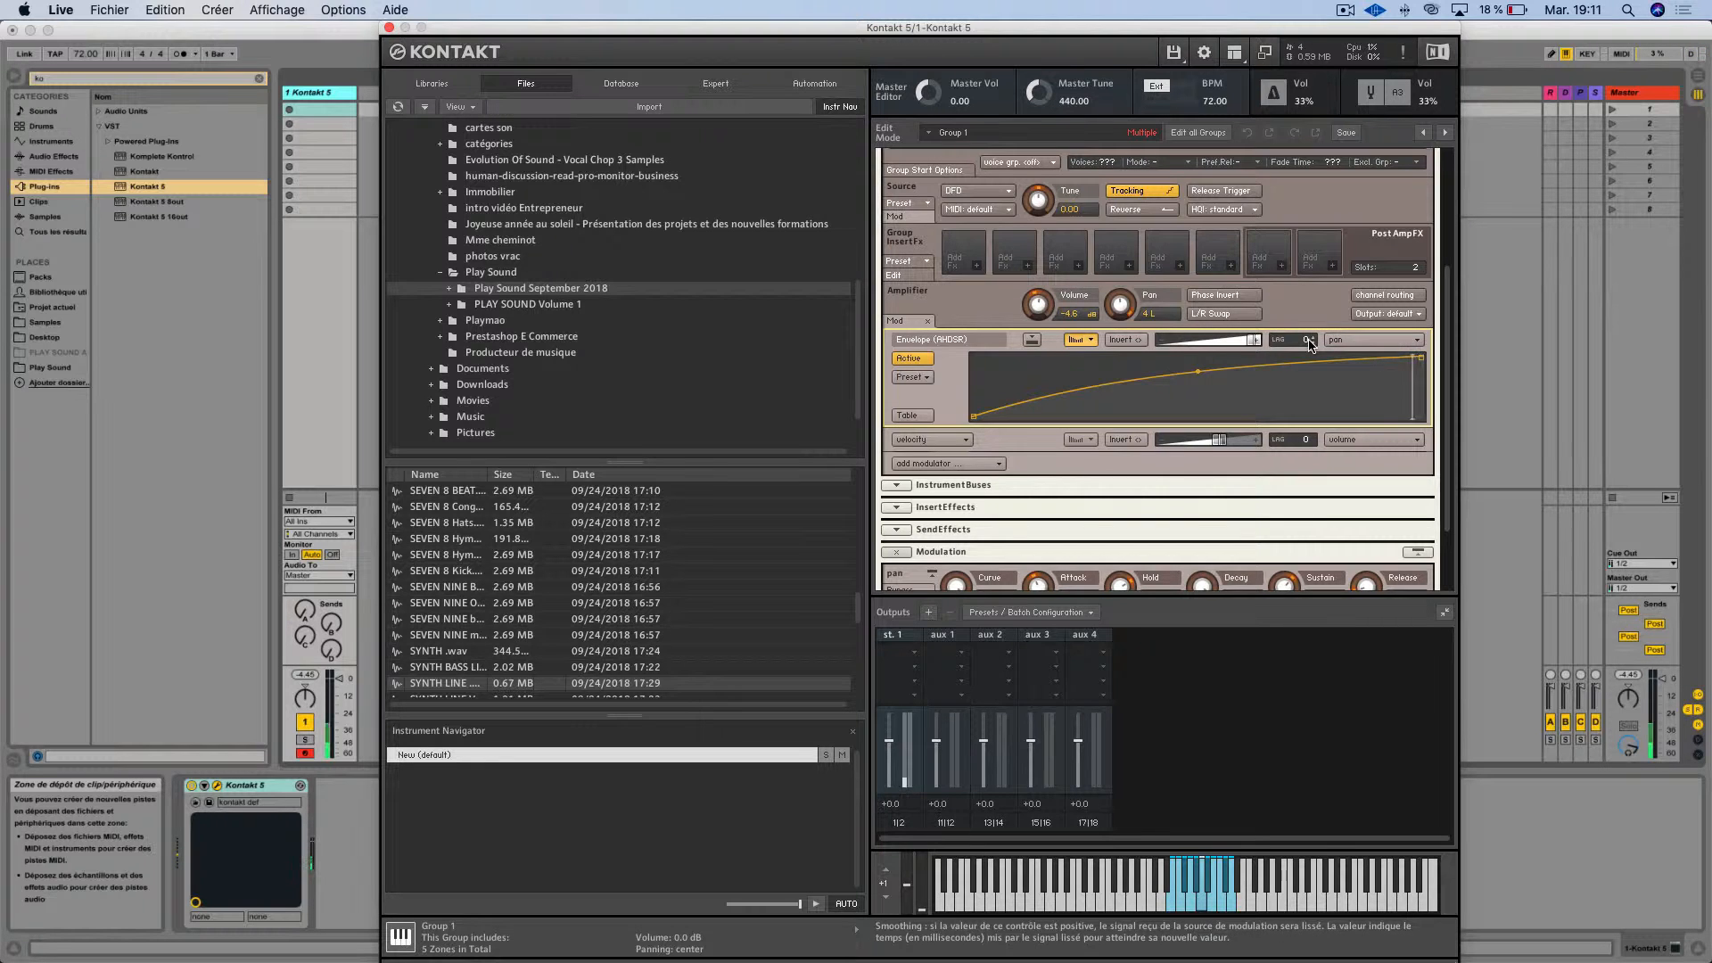
left_click_drag(1305, 340, 1311, 355)
left_click_drag(1311, 277, 1315, 264)
left_click_drag(1321, 241, 1309, 349)
left_click_drag(1323, 189, 1324, 184)
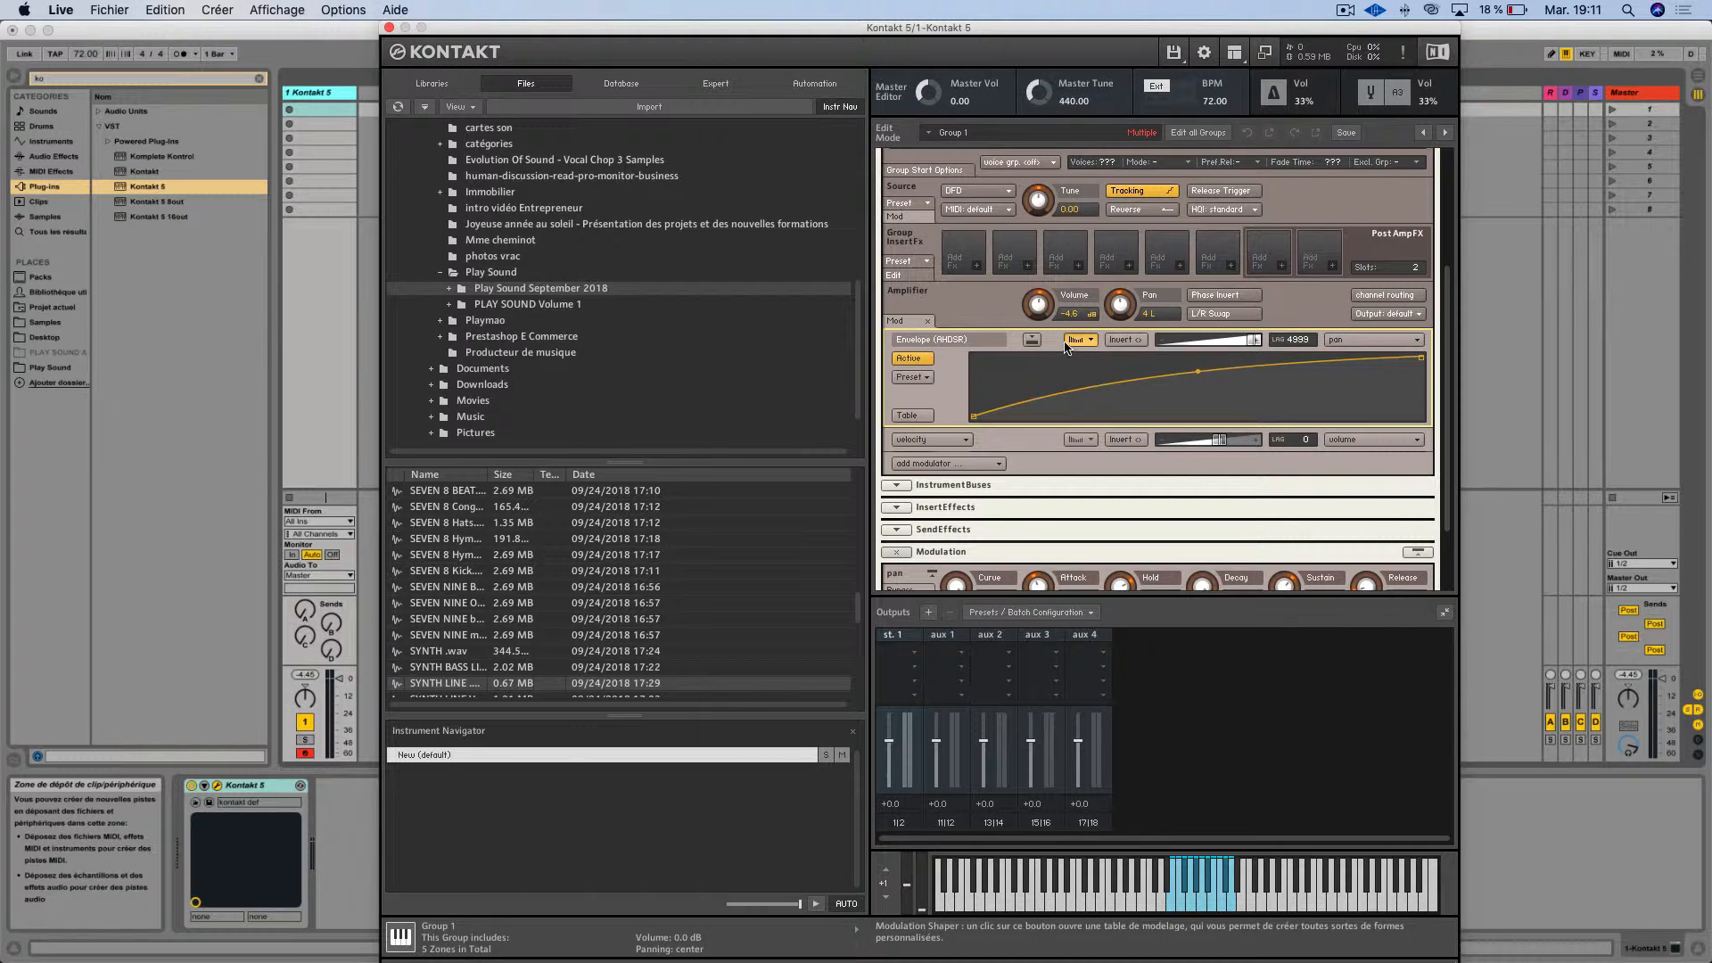
Collapse and reopen the envelope's modulation shaper and the Amplifier's modulation section
left_click(1037, 340)
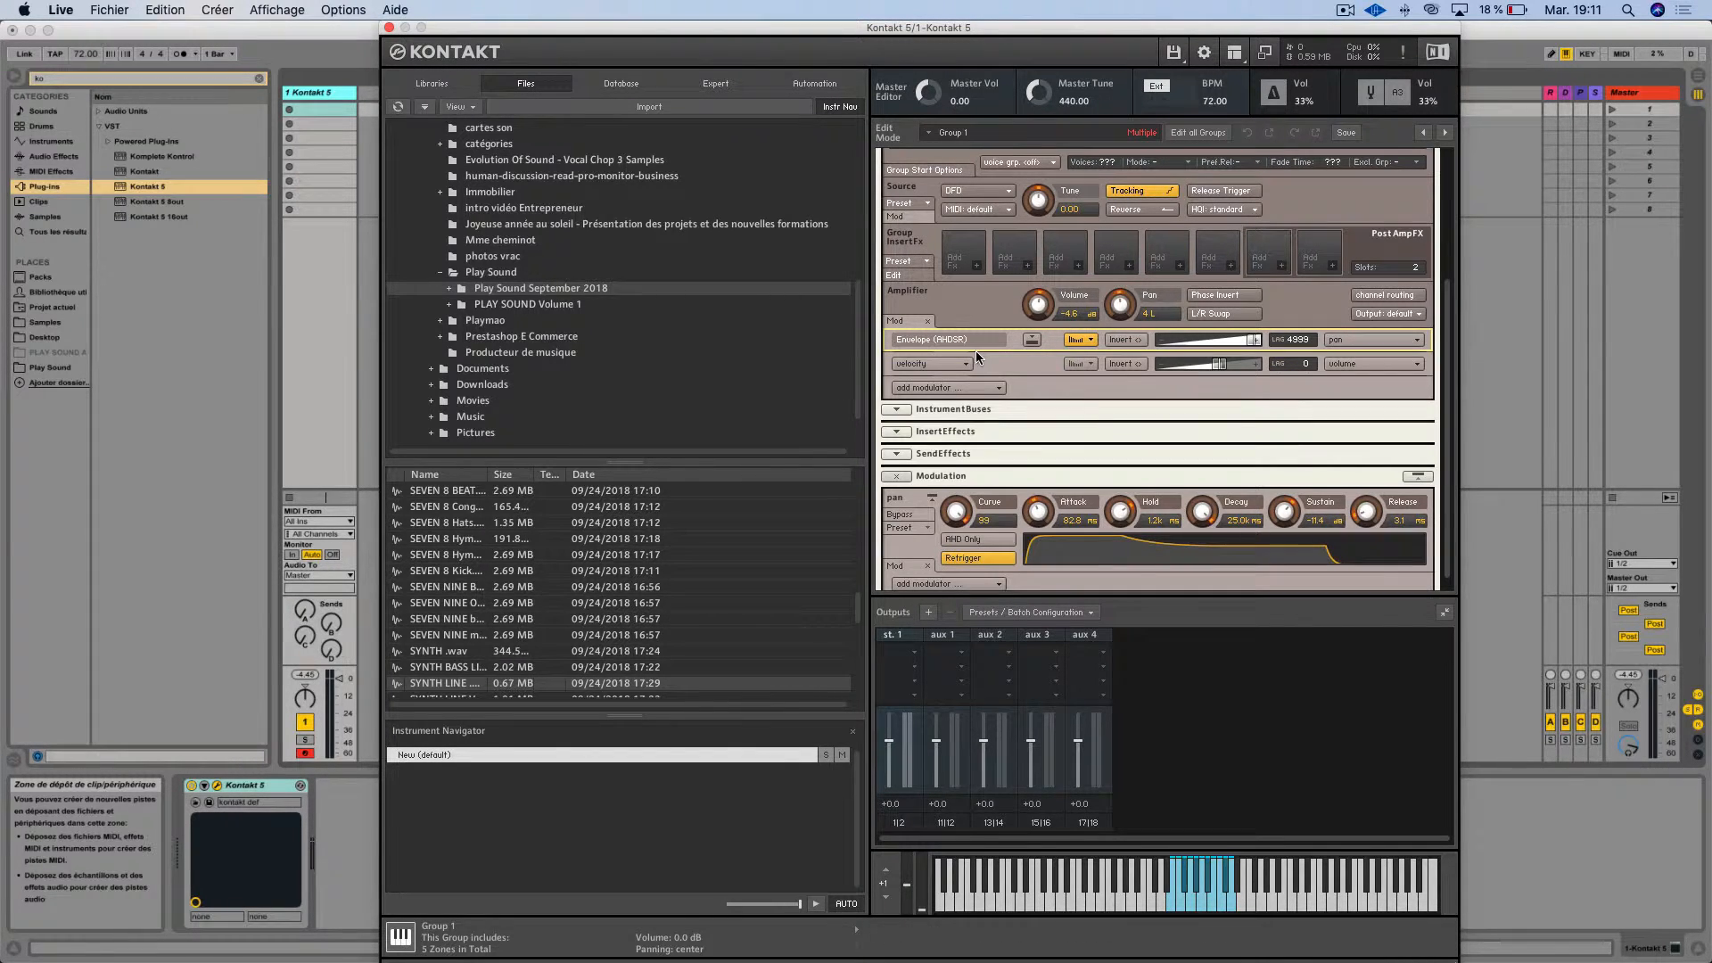
left_click(1076, 342)
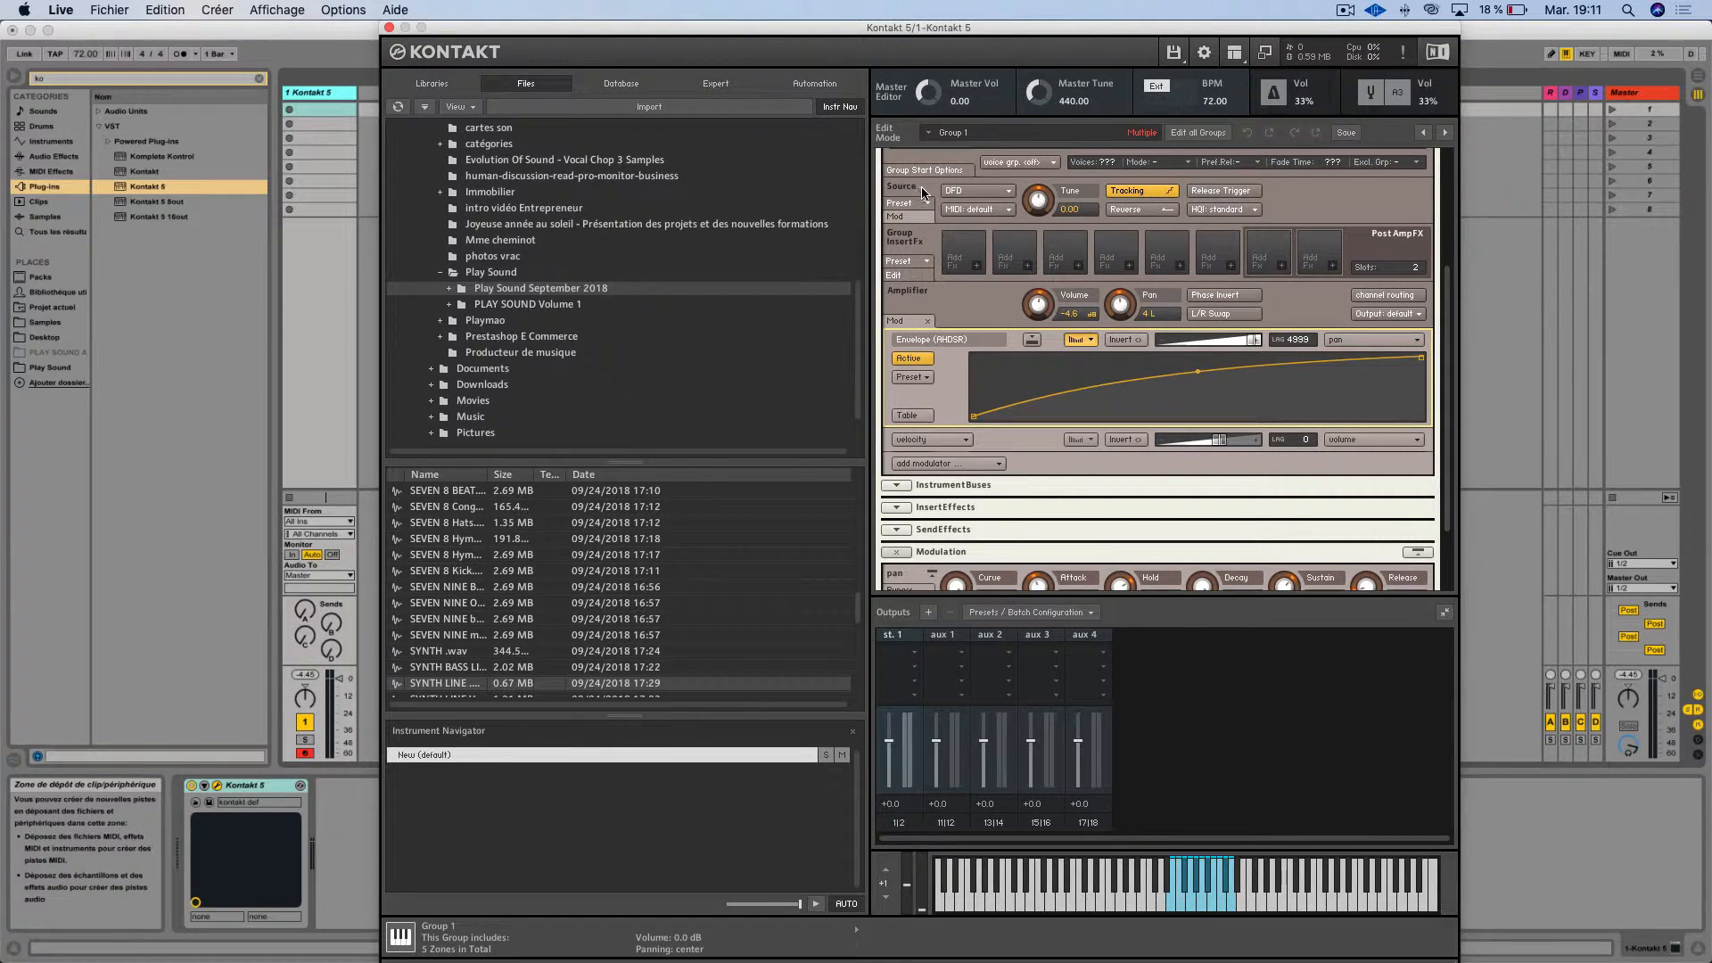
scroll(919, 196, "up", 2)
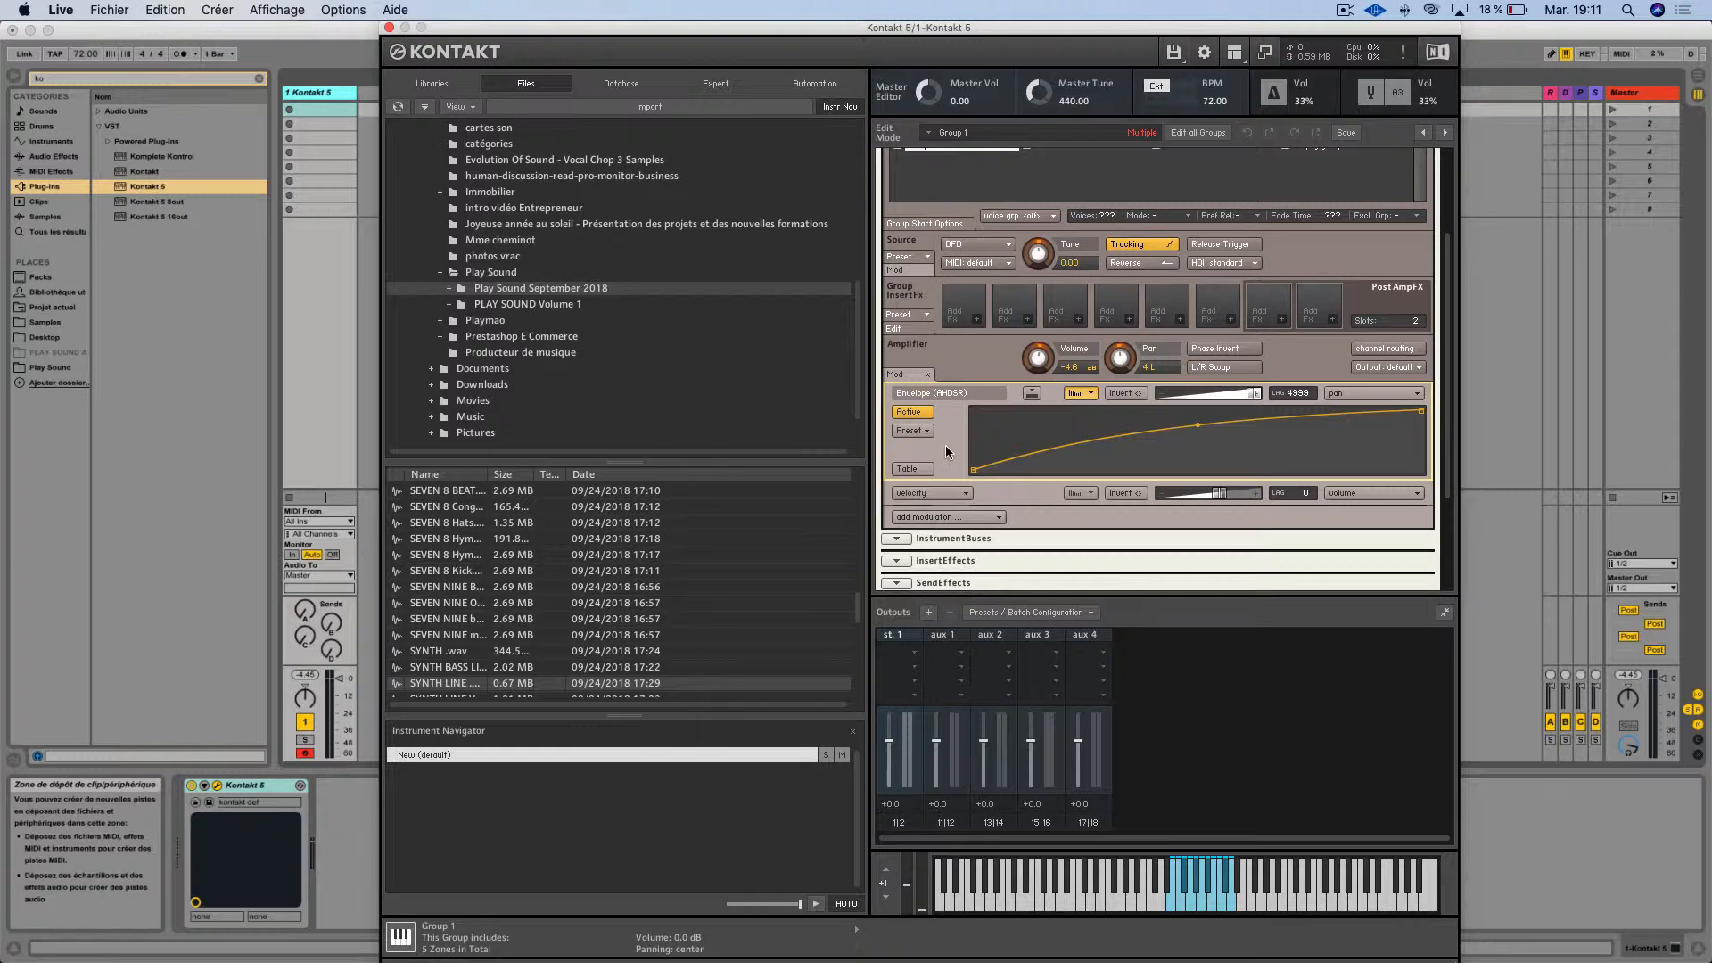
left_click(894, 374)
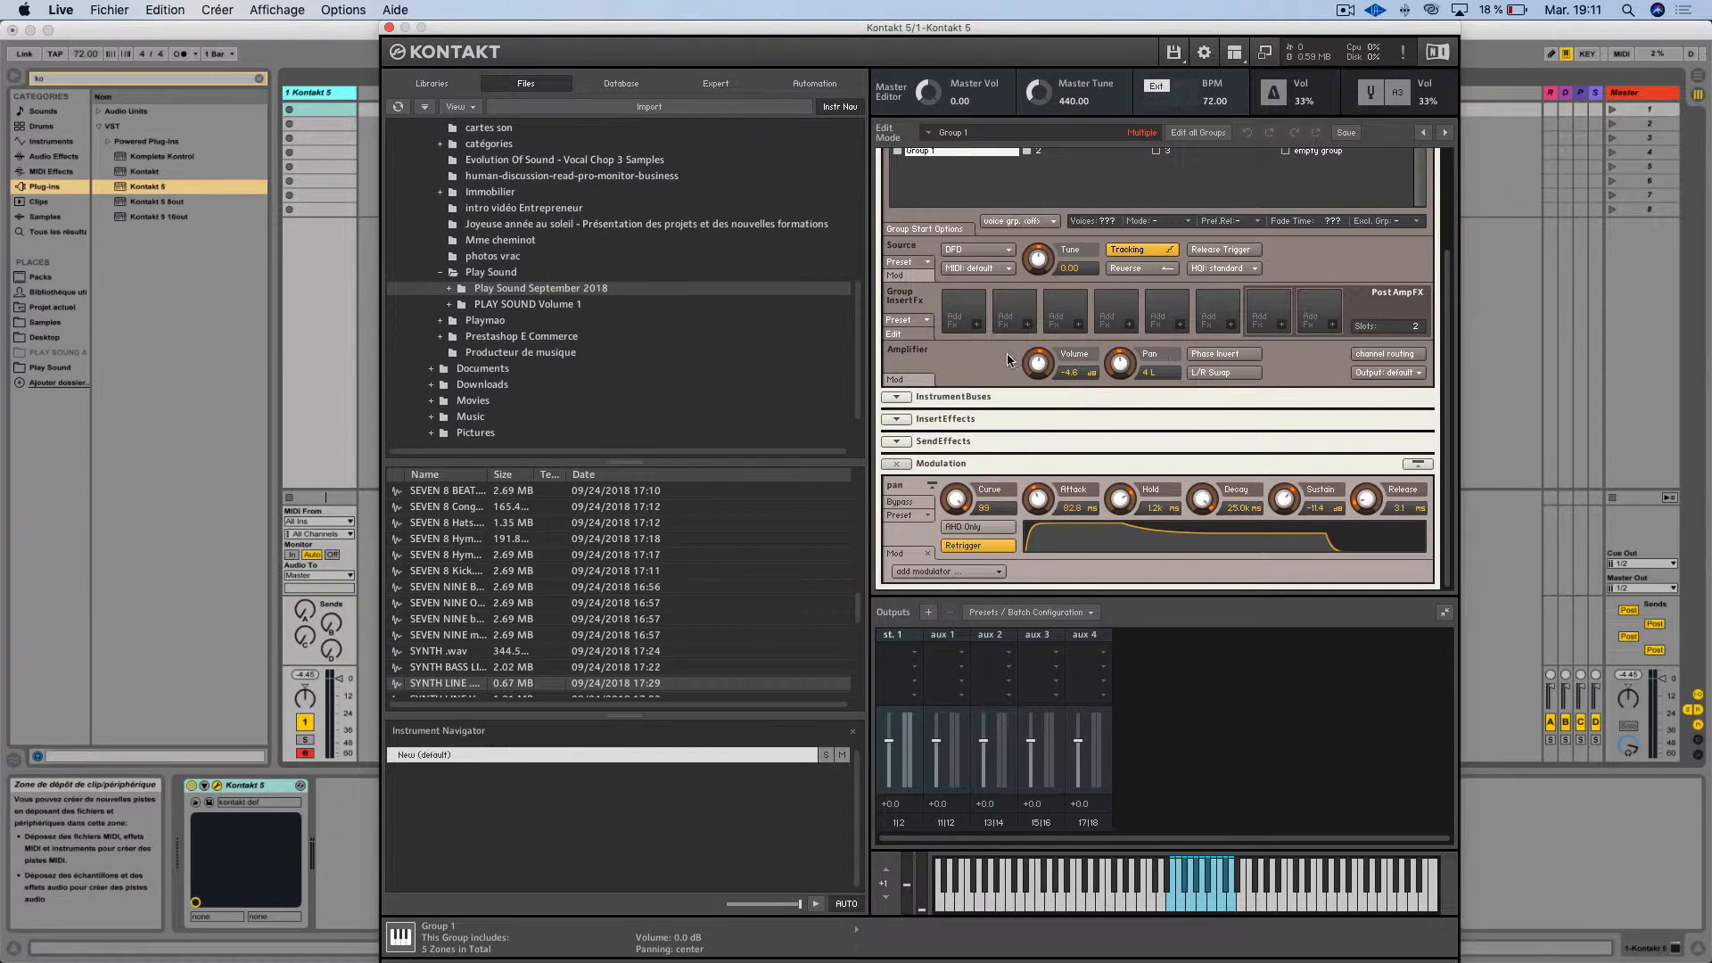
left_click(910, 381)
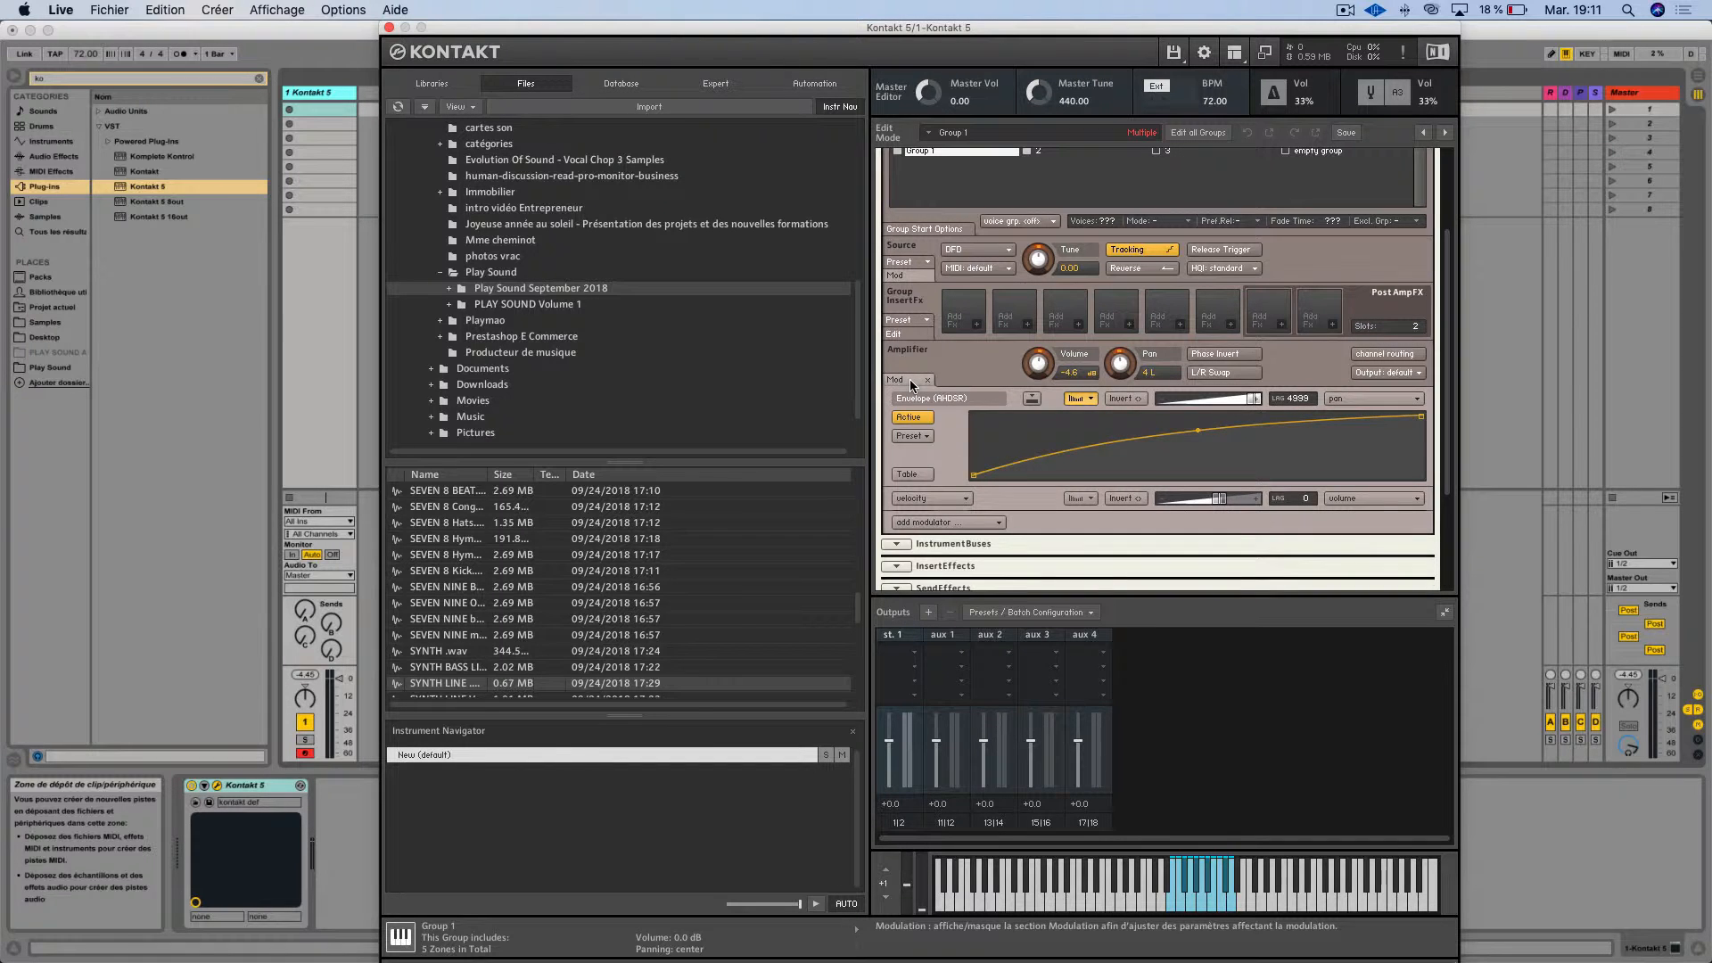
left_click(910, 378)
left_click(910, 378)
Expand the Source module's modulation section and view the modulator categories that can be added
left_click(905, 277)
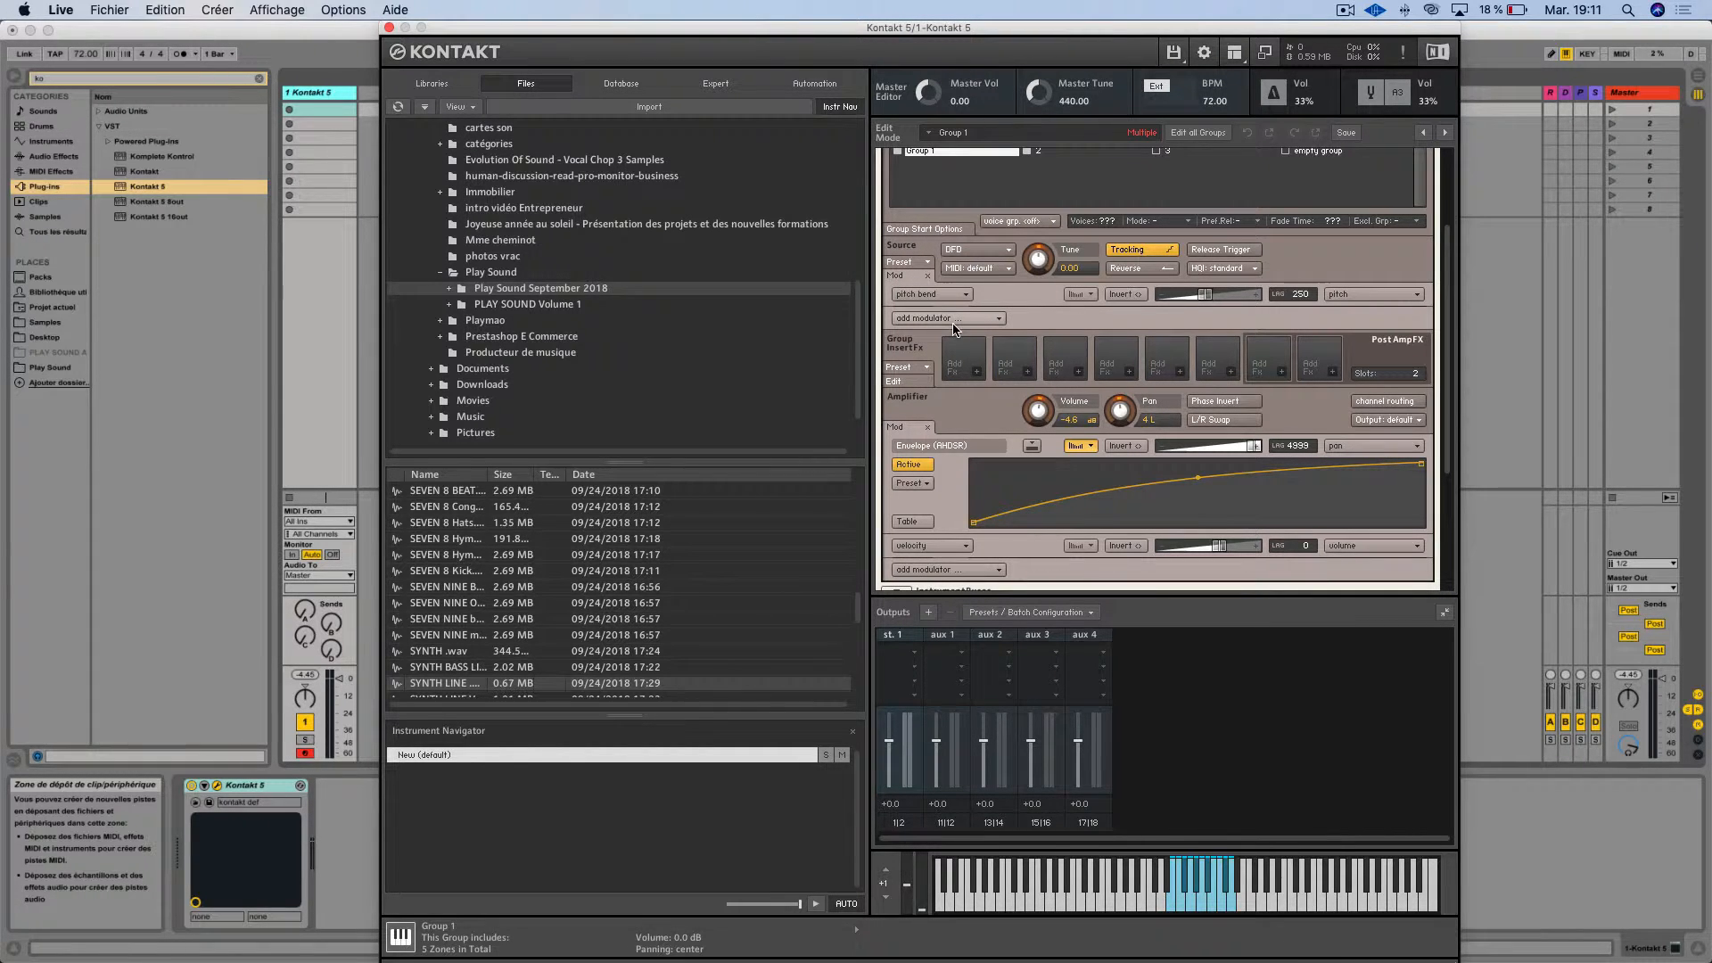
left_click(987, 321)
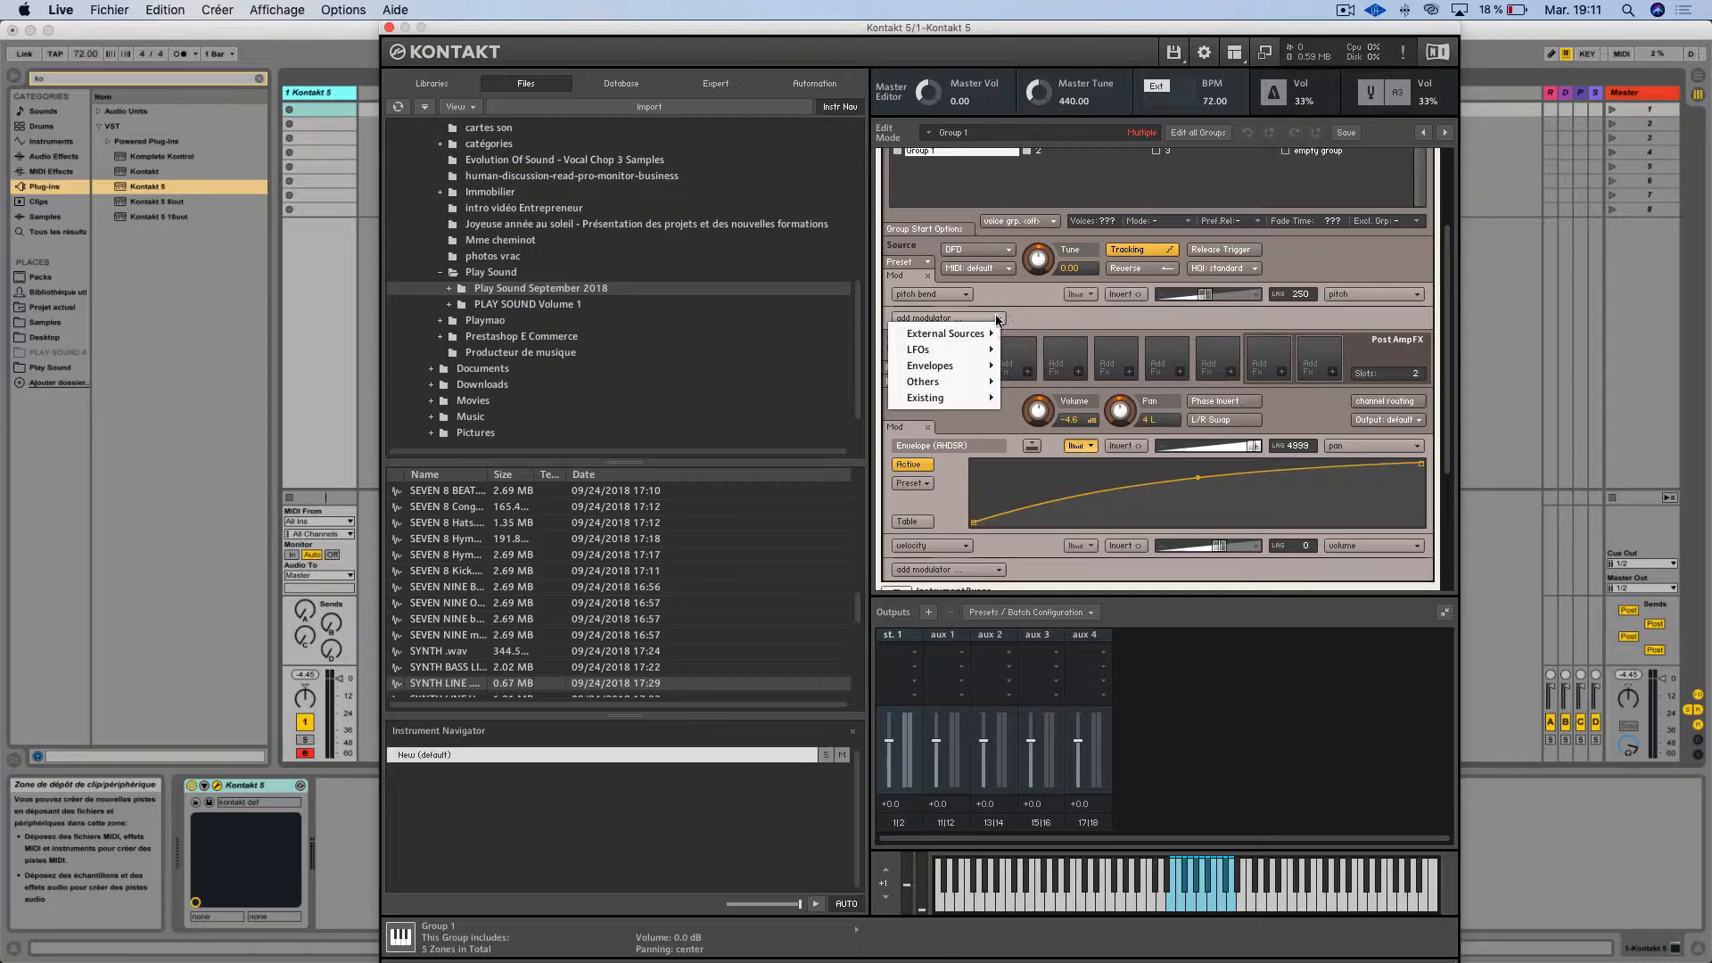
left_click(1024, 306)
scroll(1075, 301, "up", 1)
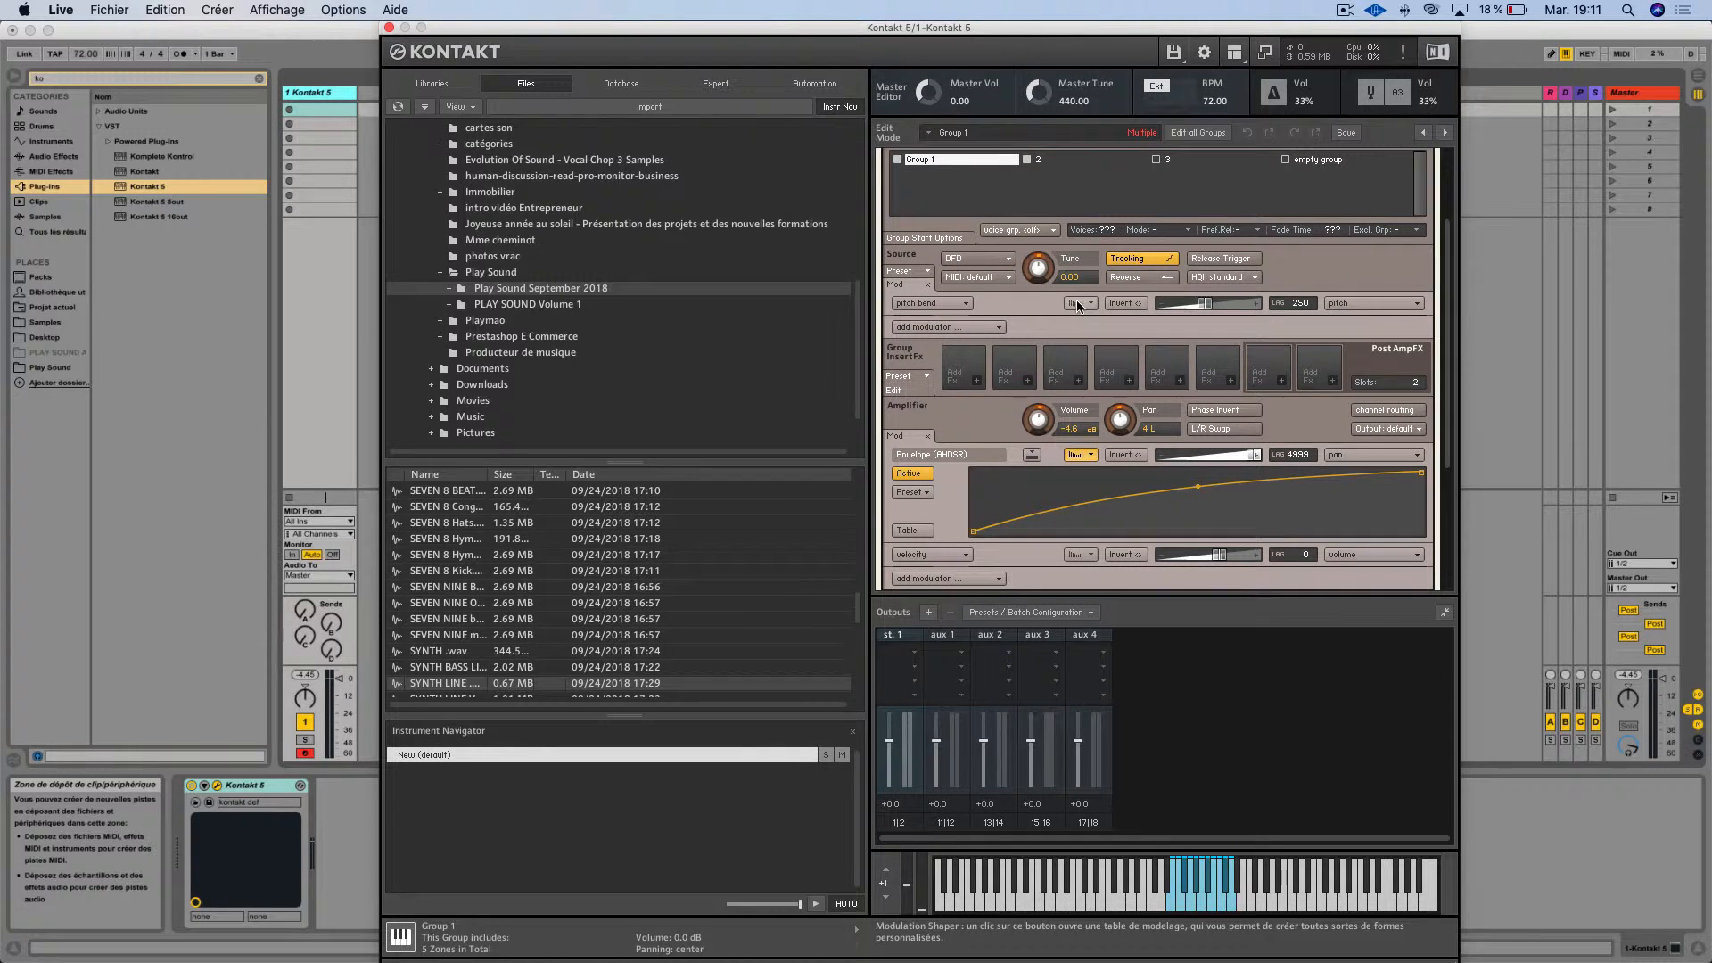
Activate the modulation shaper for the Source module's pitch bend modulator and try inverting the modulation, leaving Invert off
left_click(1080, 304)
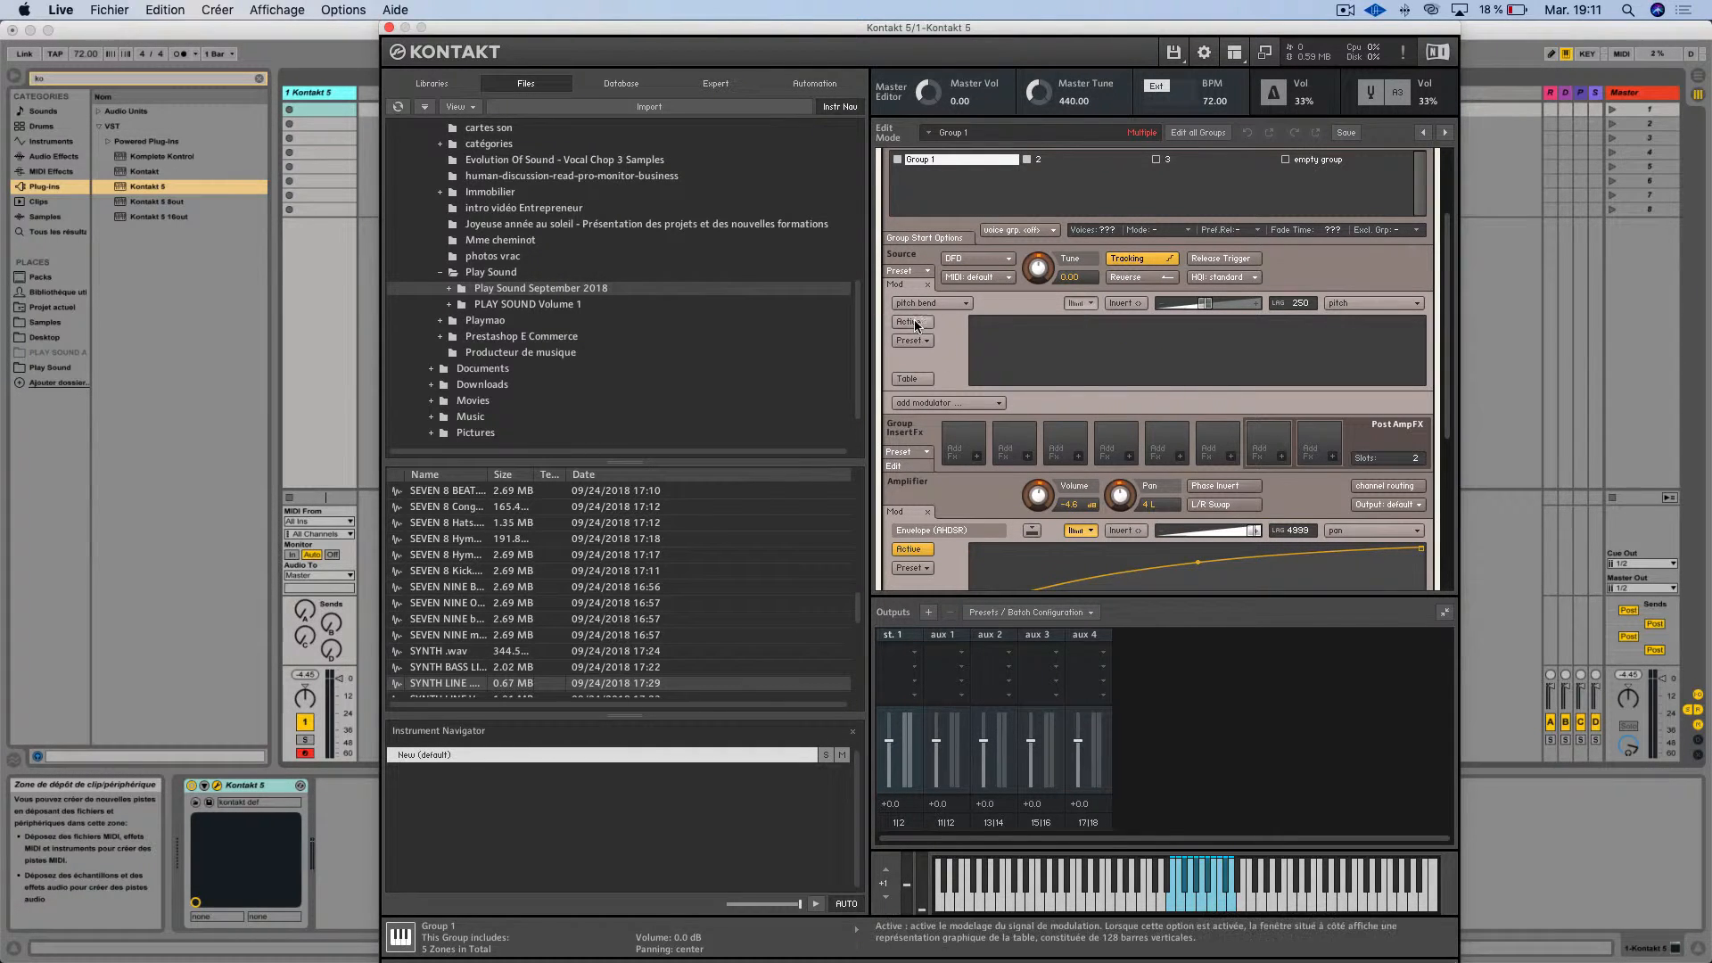
left_click(1079, 303)
left_click(1130, 309)
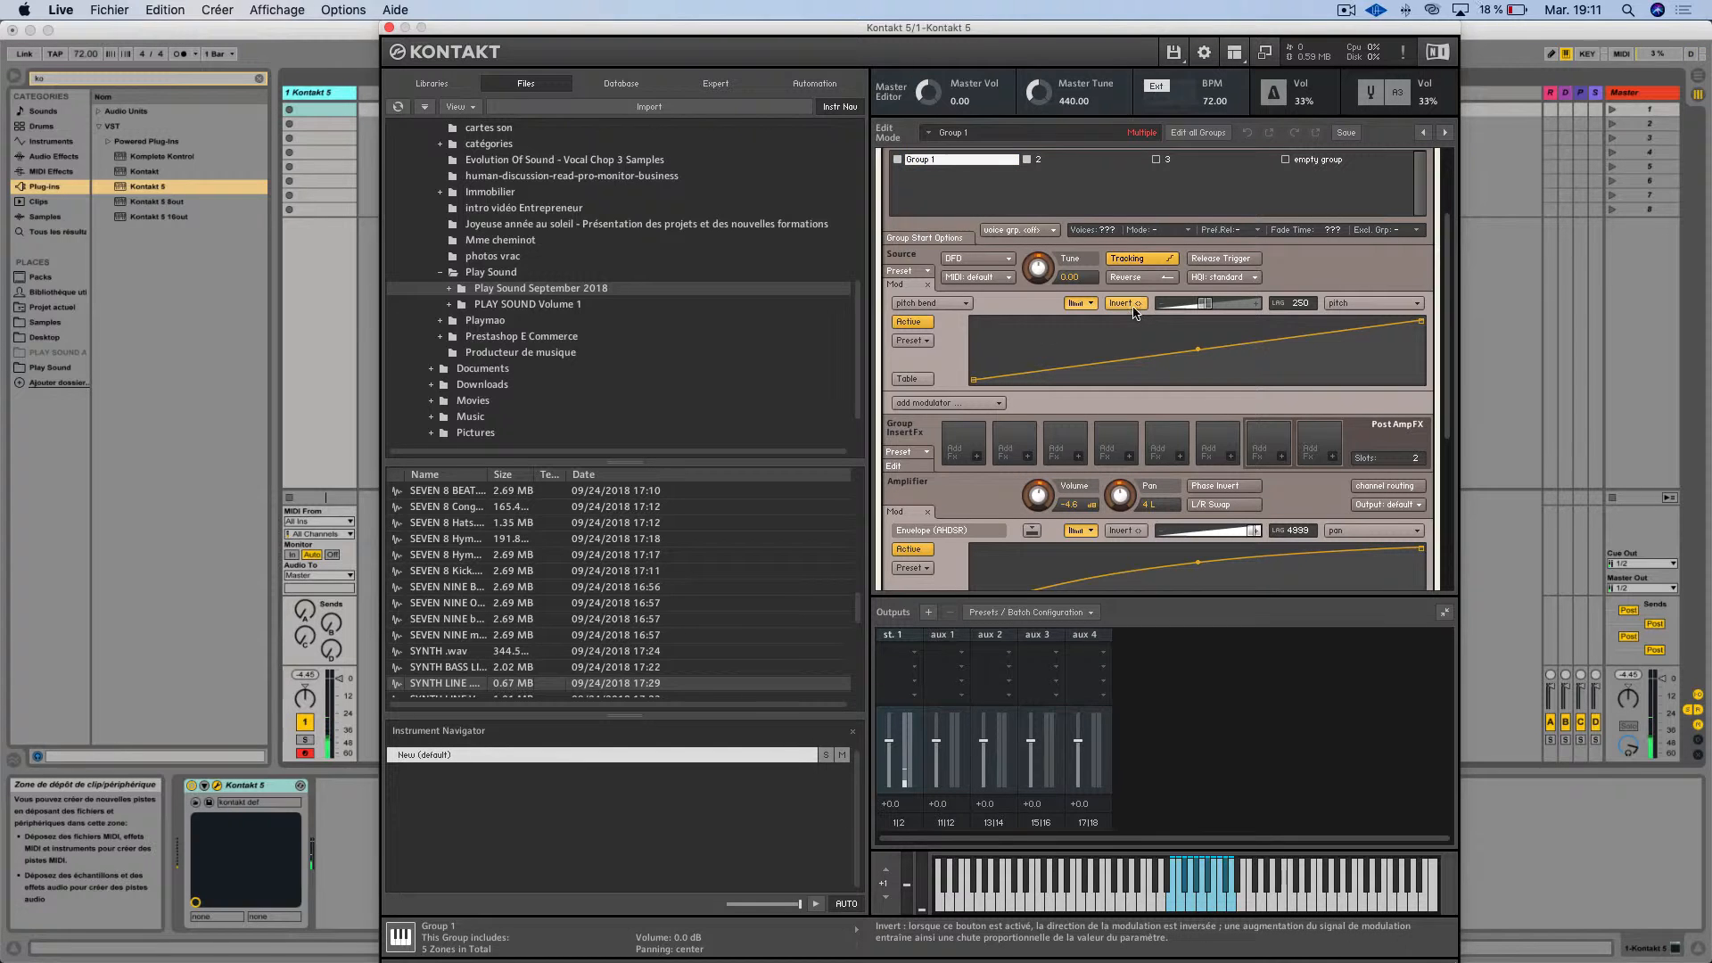
left_click(1130, 309)
Raise the pitch bend modulation intensity close to its maximum and assign the modulation to sample start
left_click_drag(1203, 305, 1253, 305)
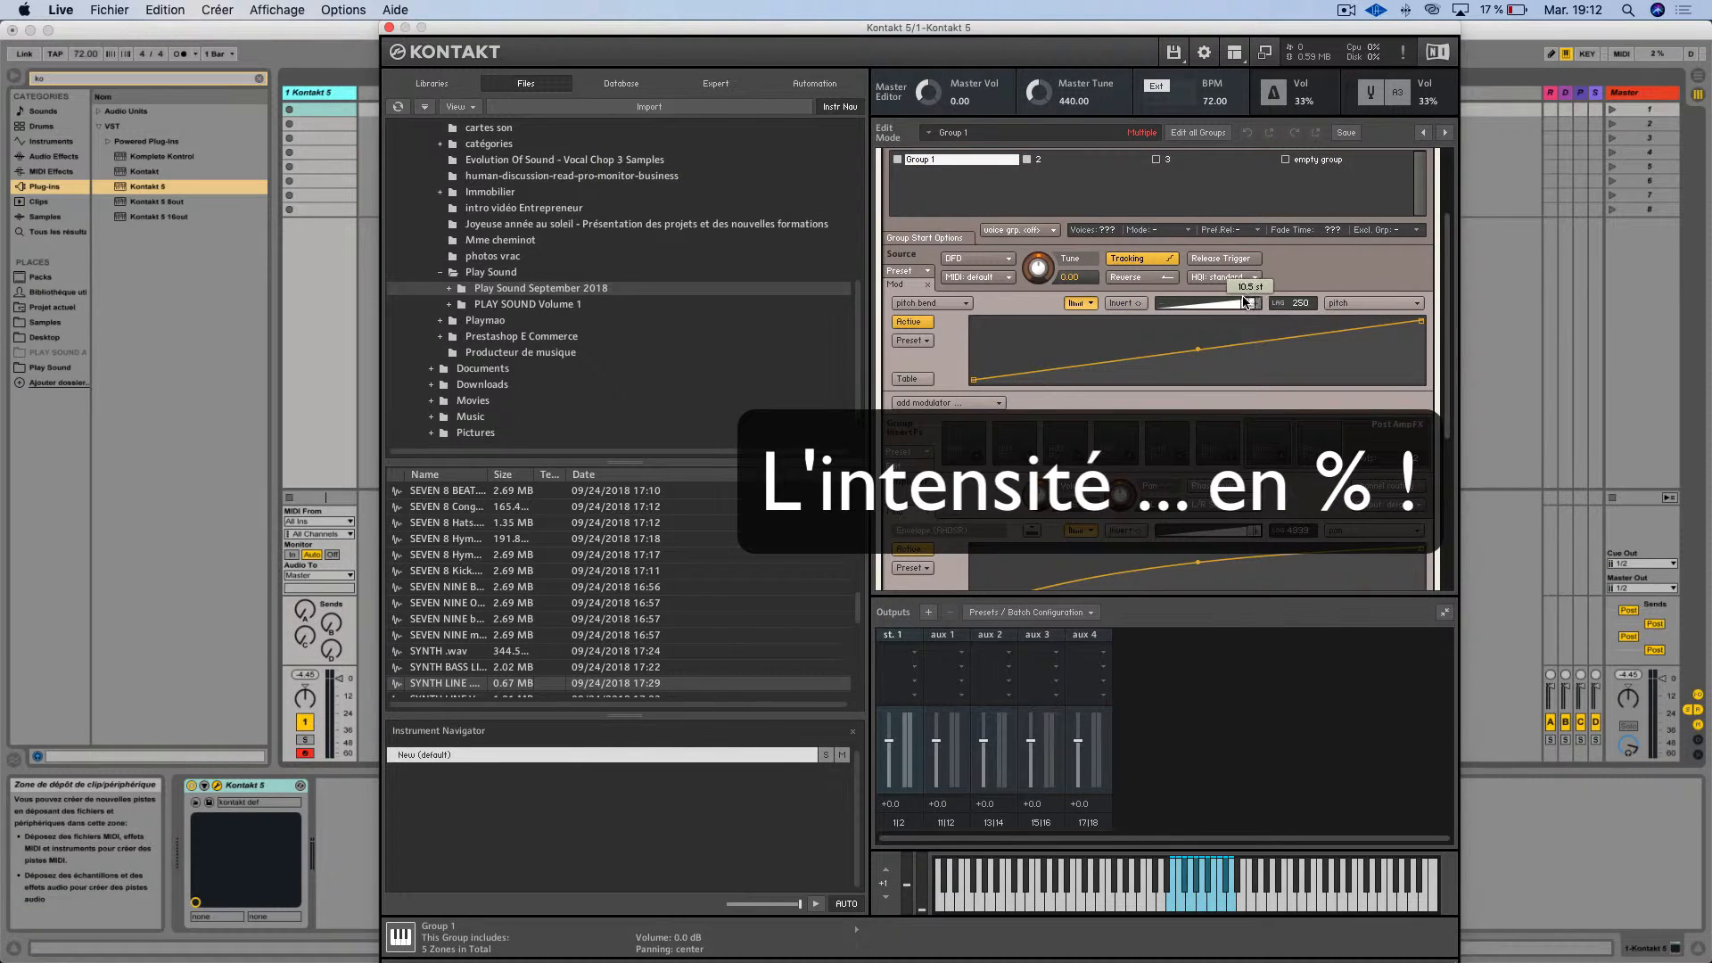
left_click(1342, 305)
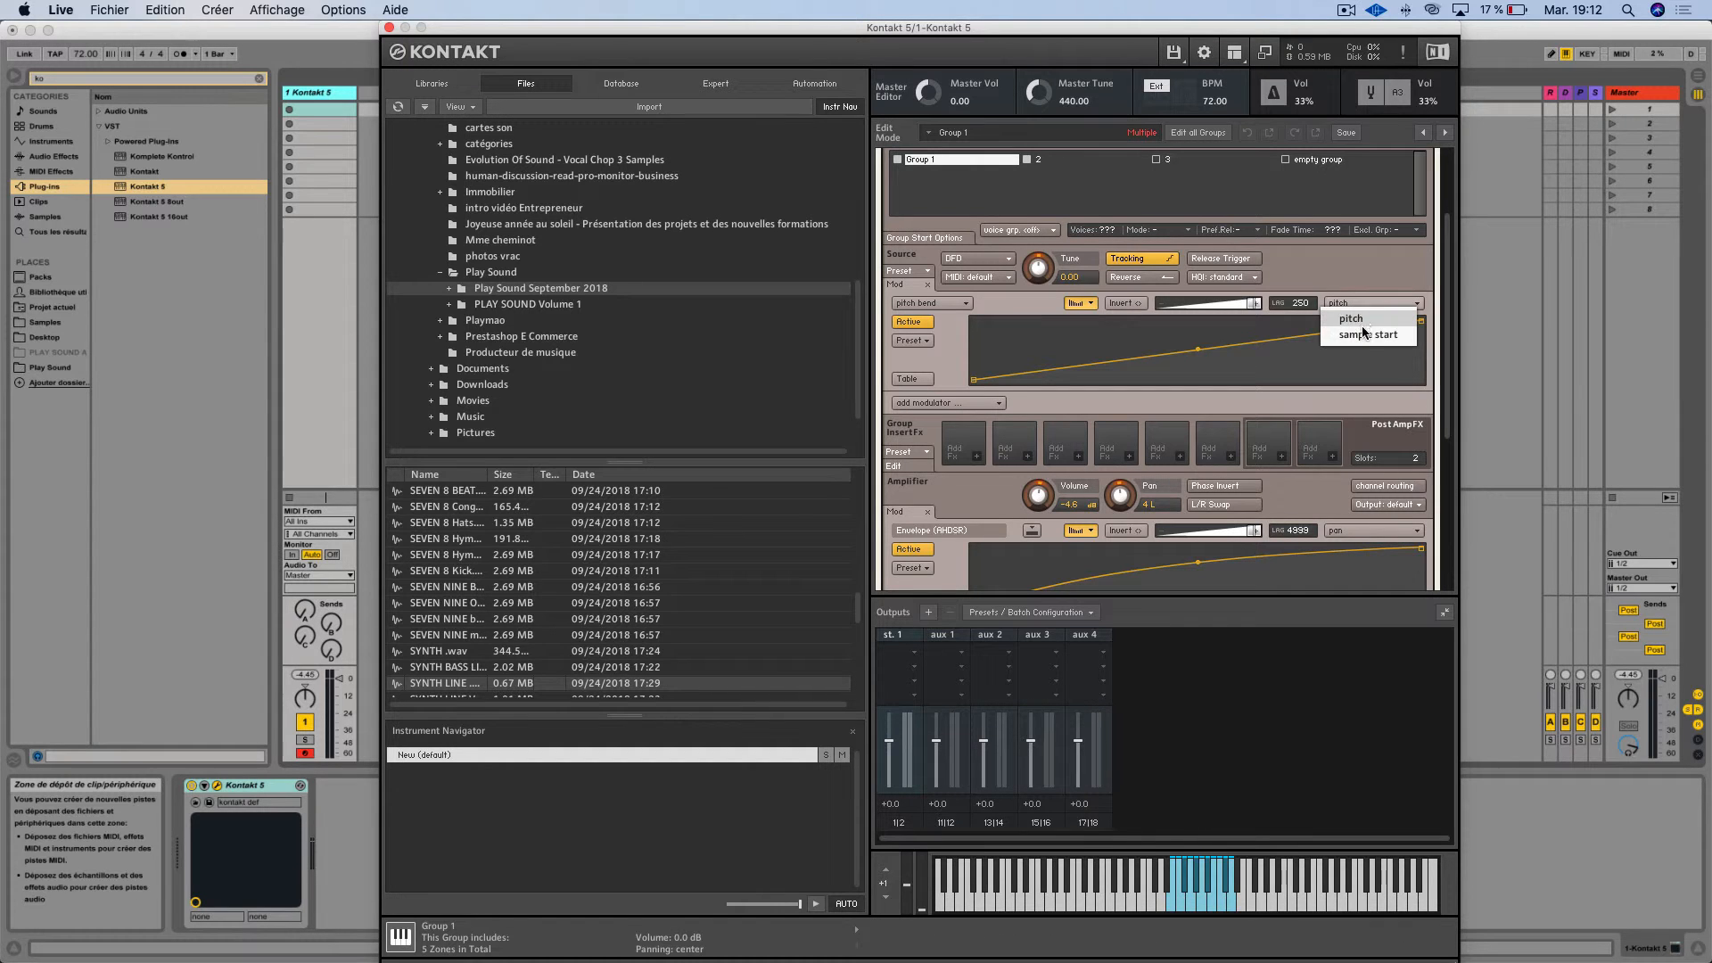
left_click(1368, 334)
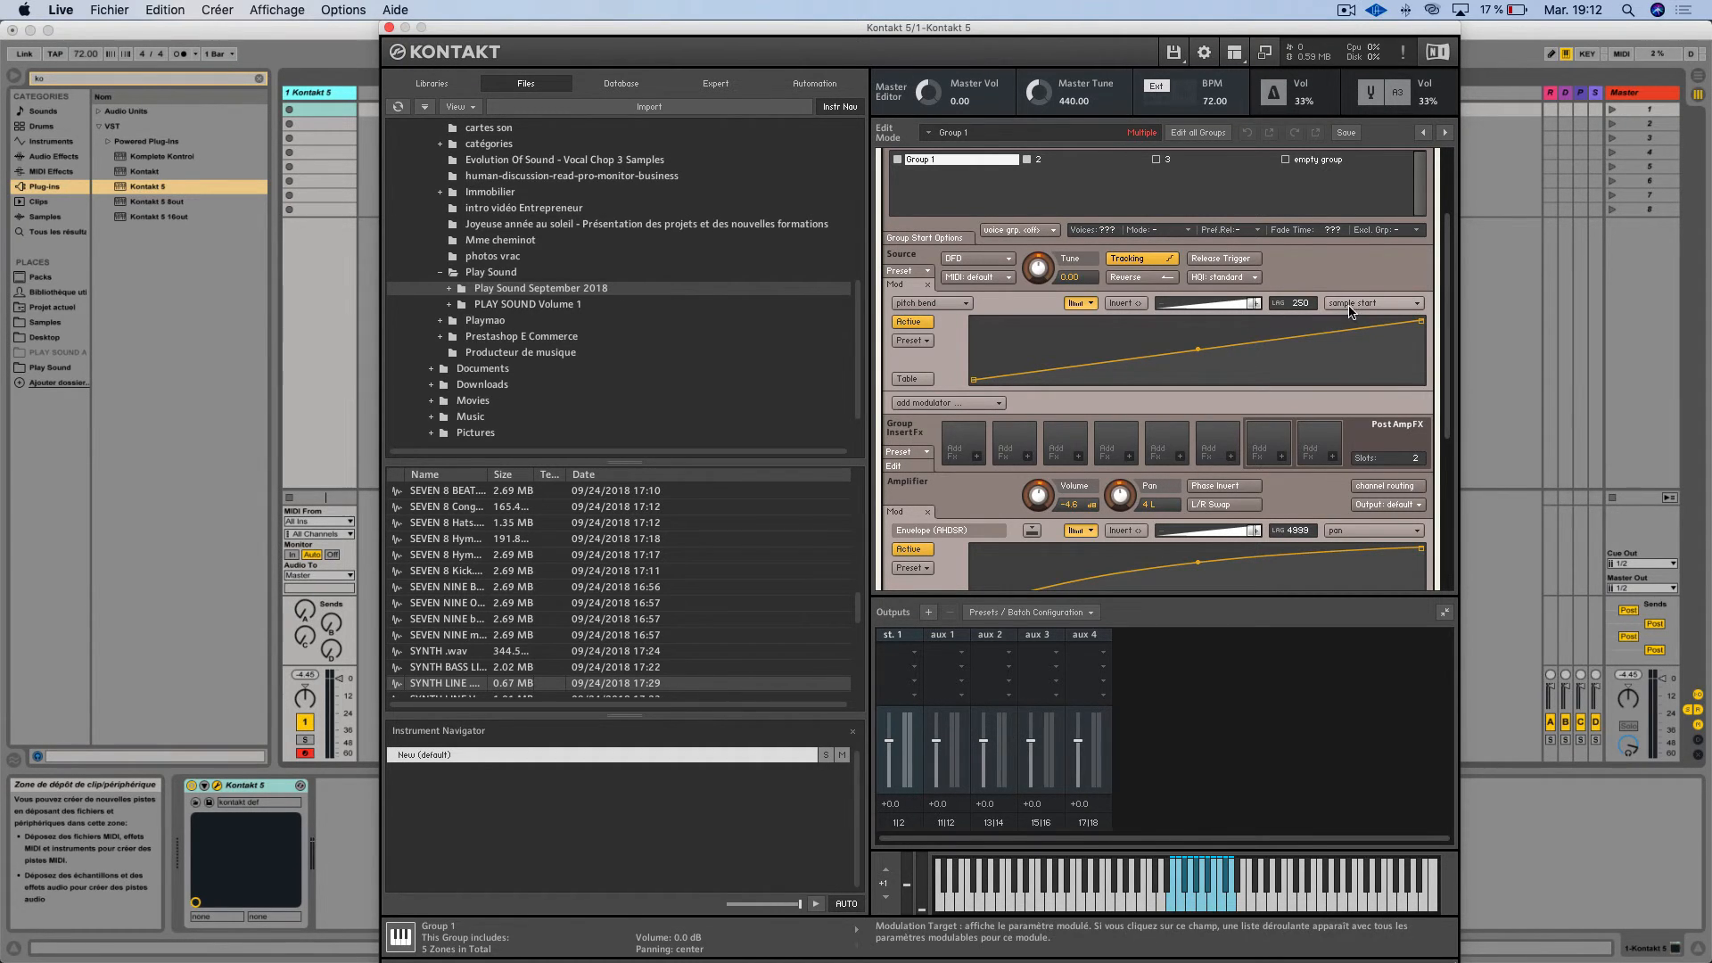
Open the preset choices for the pitch bend modulator's shaper
left_click(916, 344)
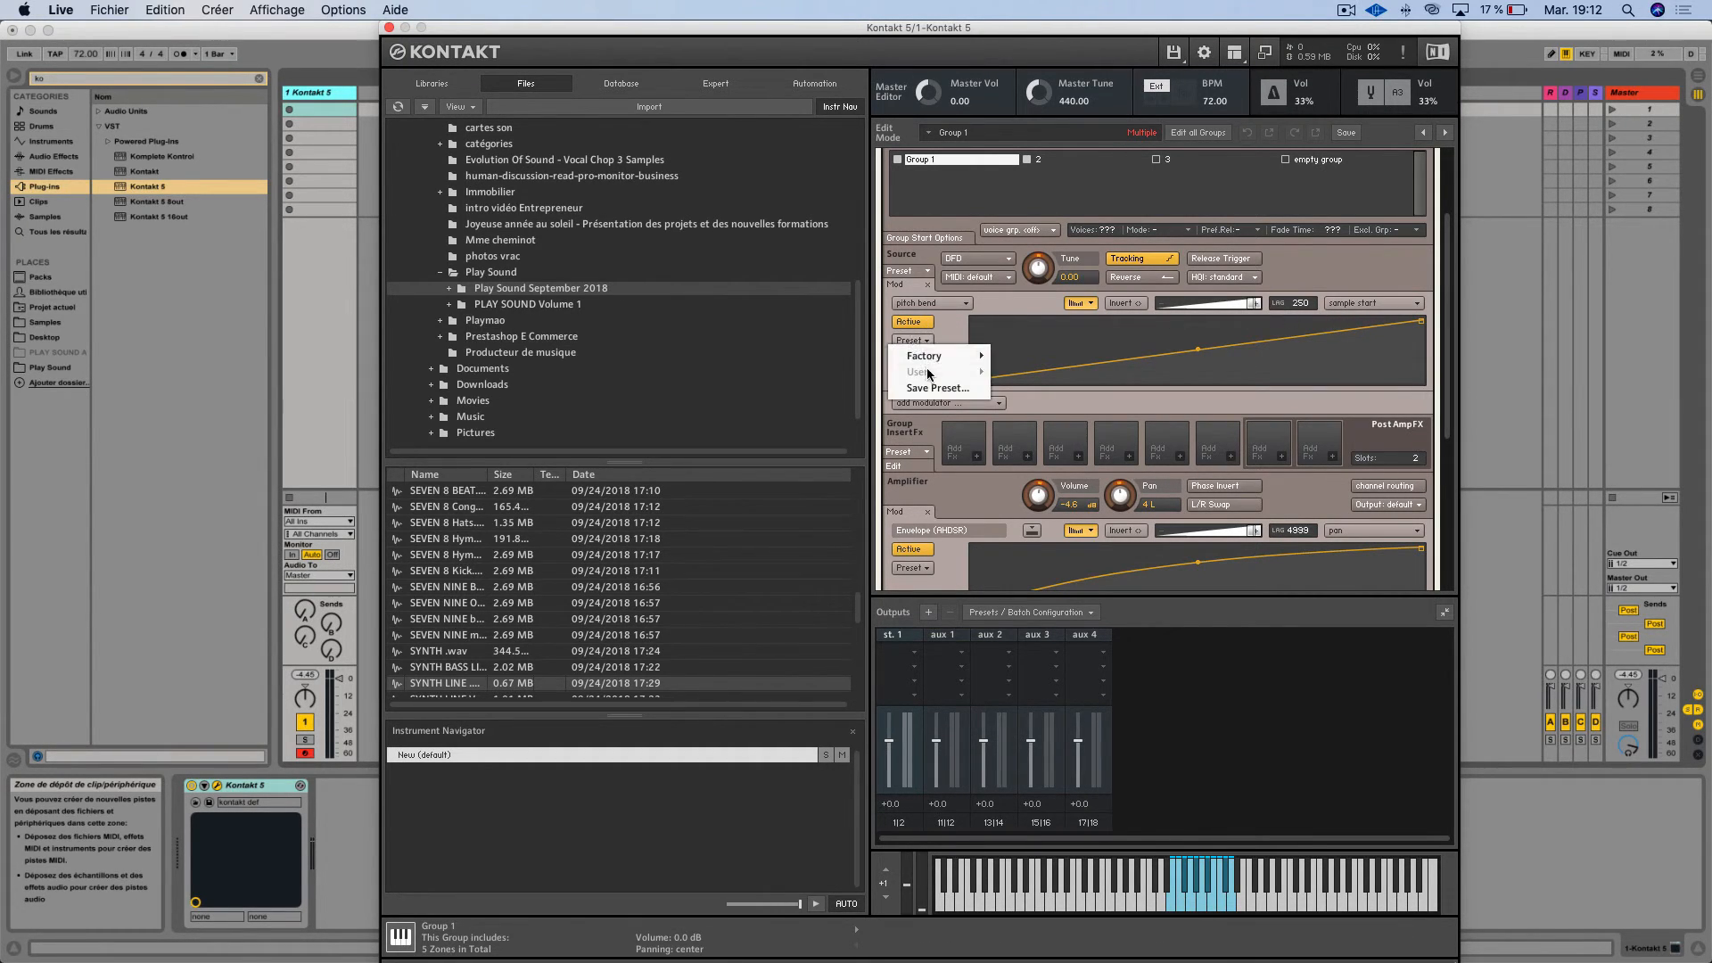